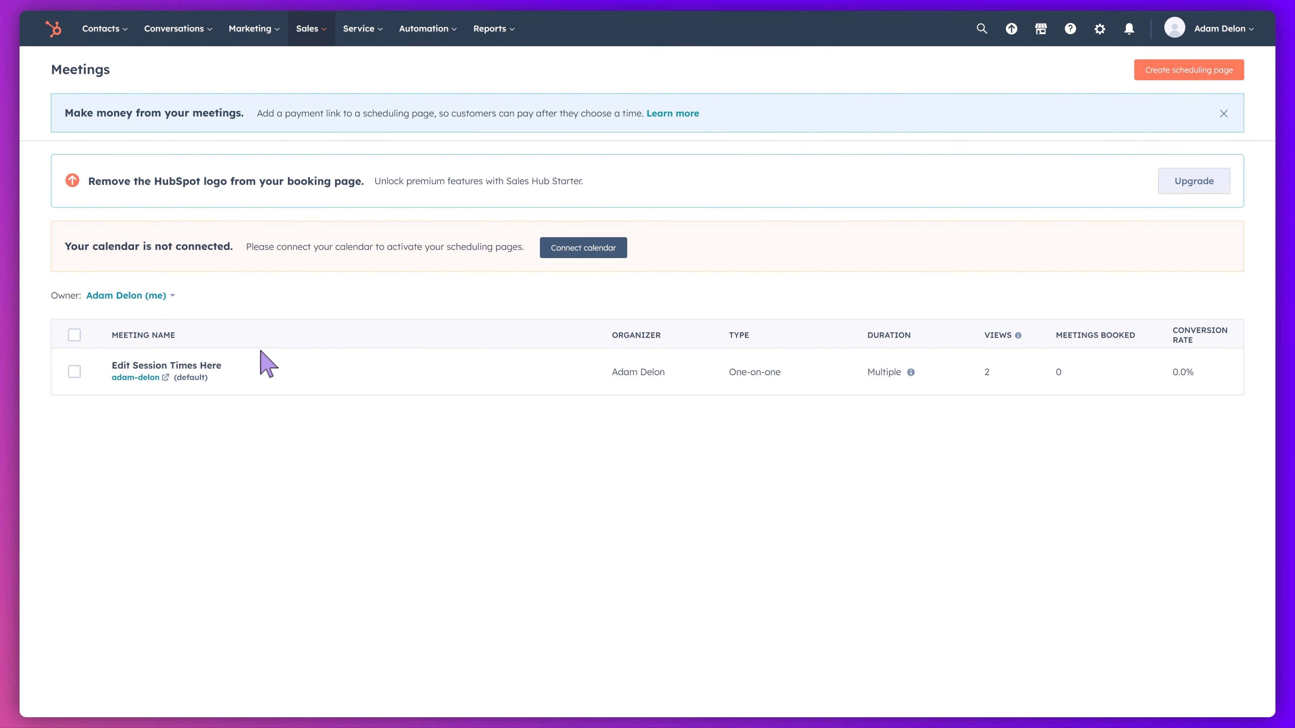
- Open the default scheduling page for editing and set its internal name to "SaaS Introduction Demo"
click(74, 372)
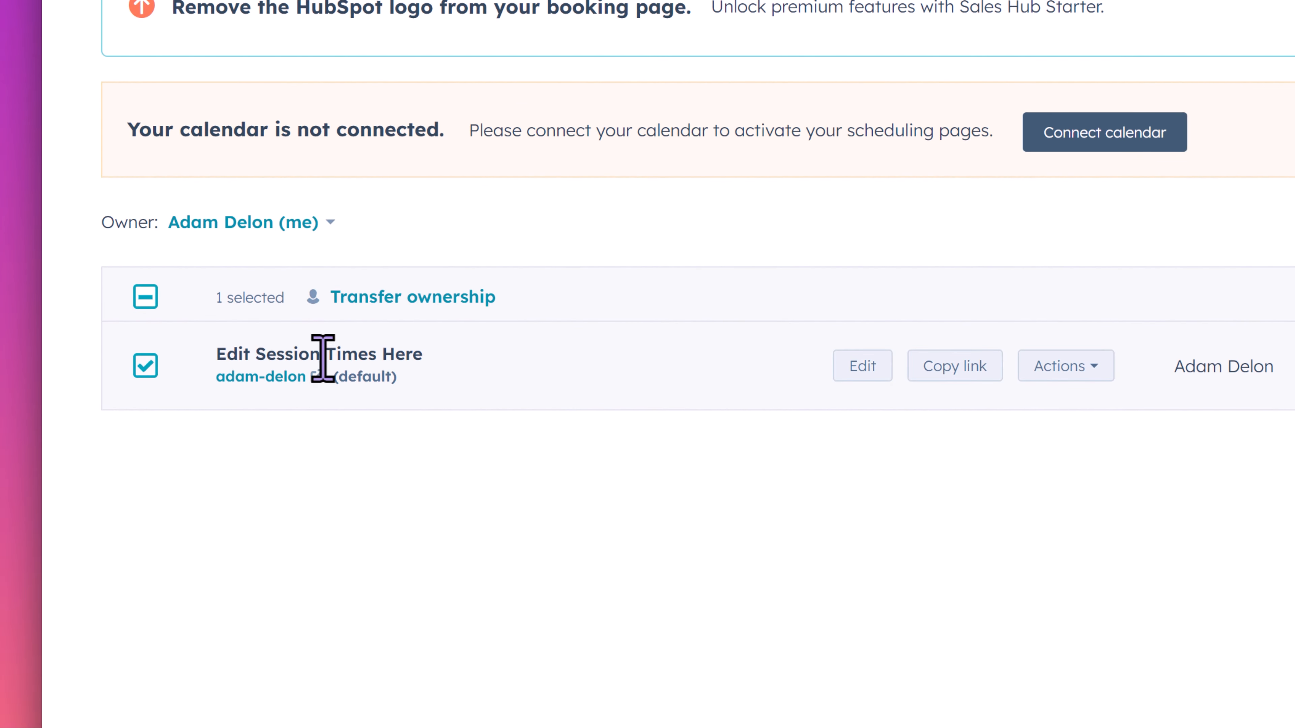
click(806, 365)
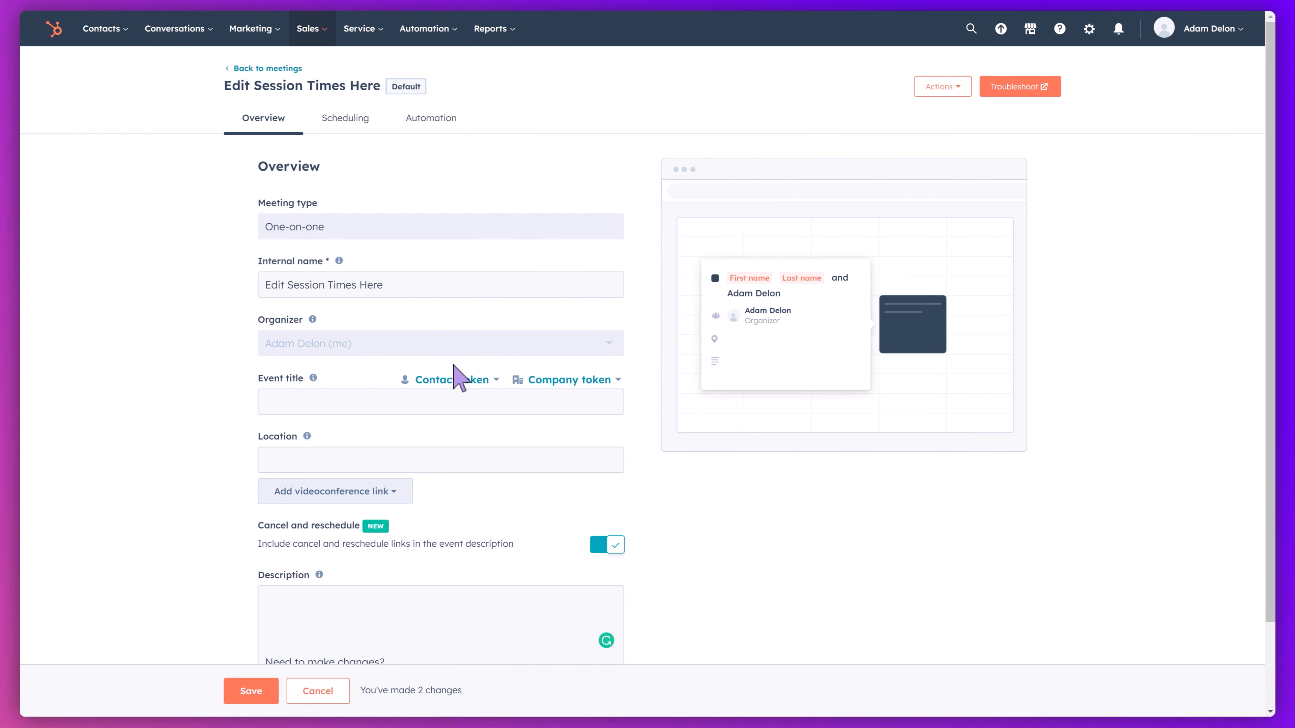
drag(386, 287, 245, 282)
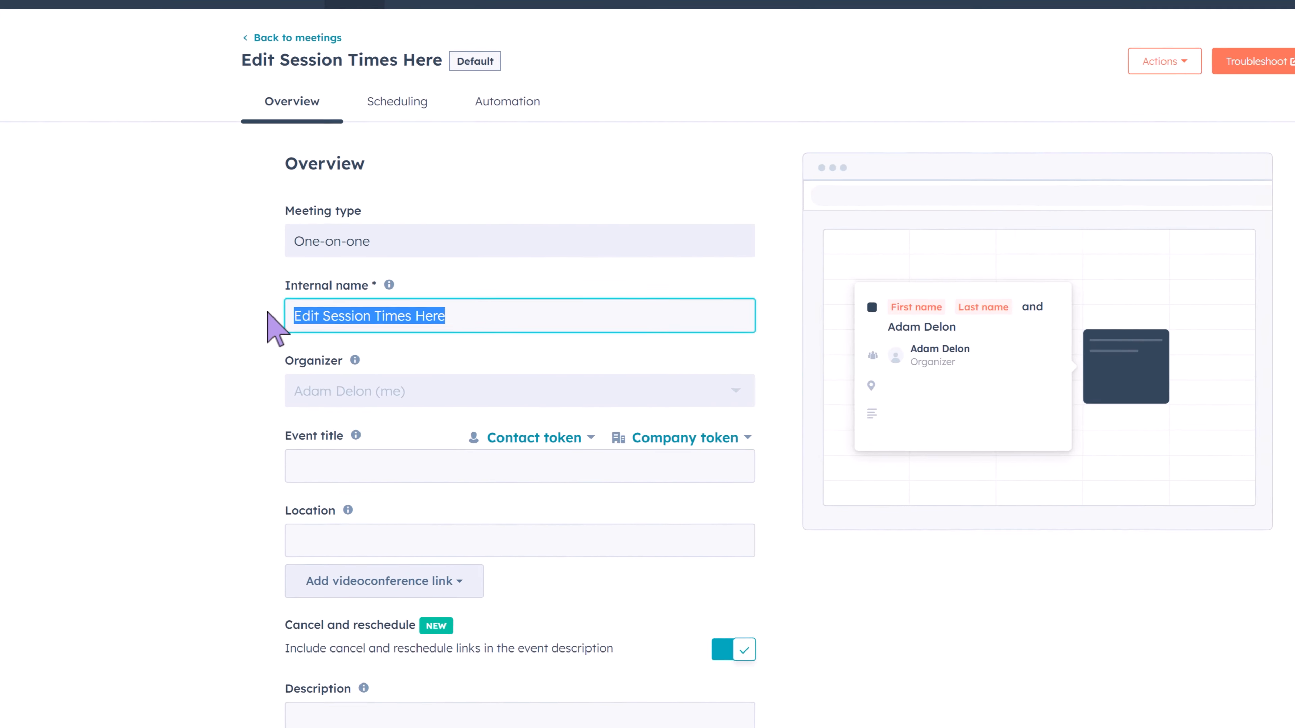
text(SaaS Introduction Demo)
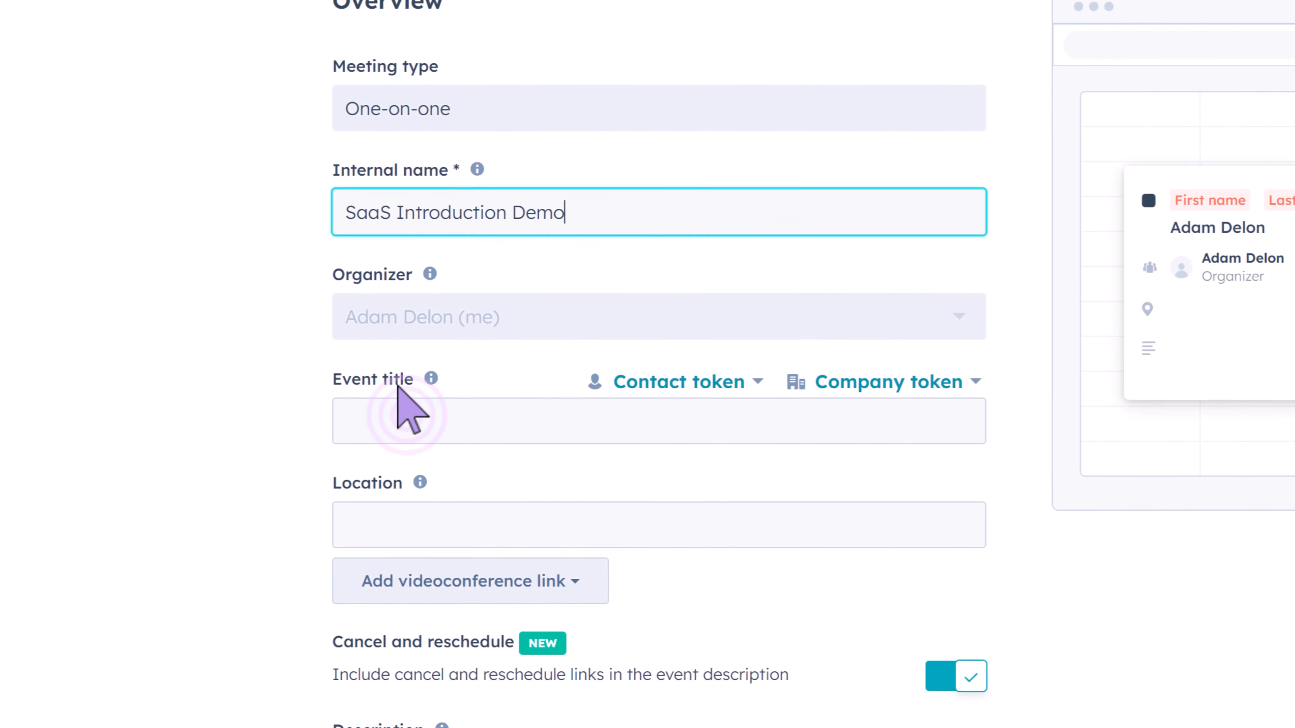
- Set the event title to the contact's First name token followed by "- You're Introduciton SaaS Demo"
click(407, 576)
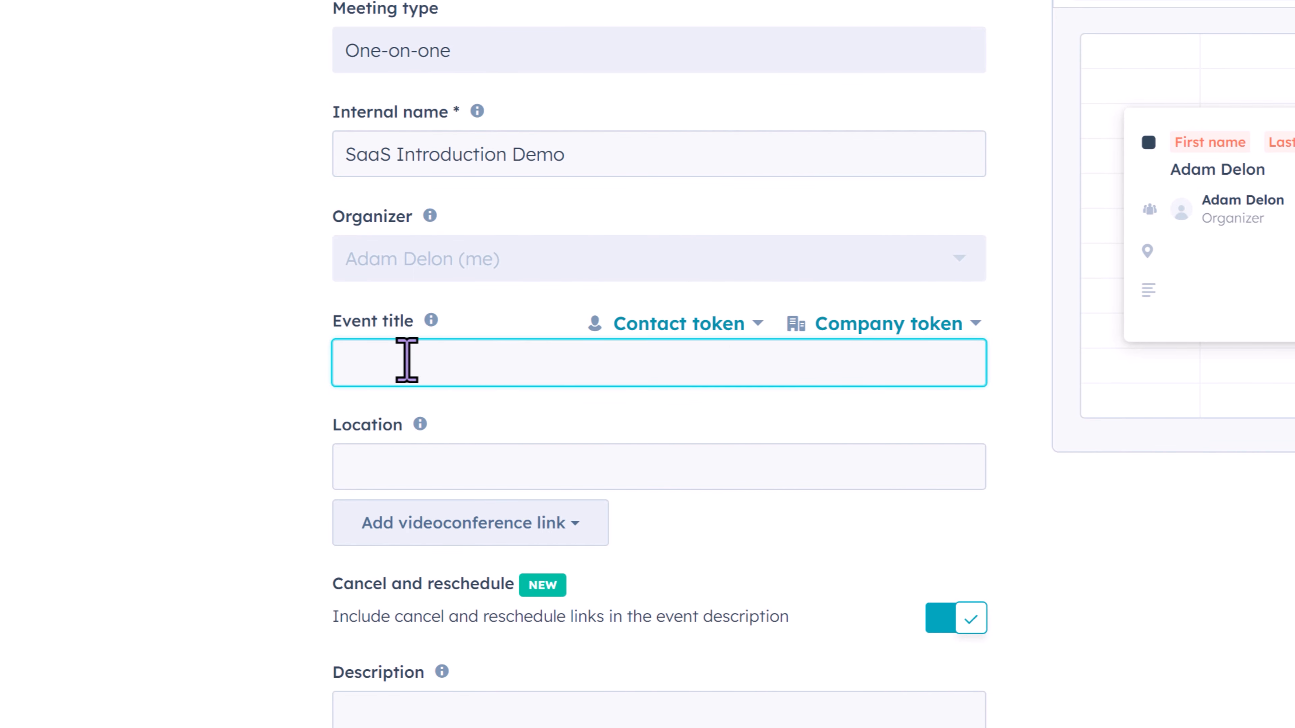
click(669, 329)
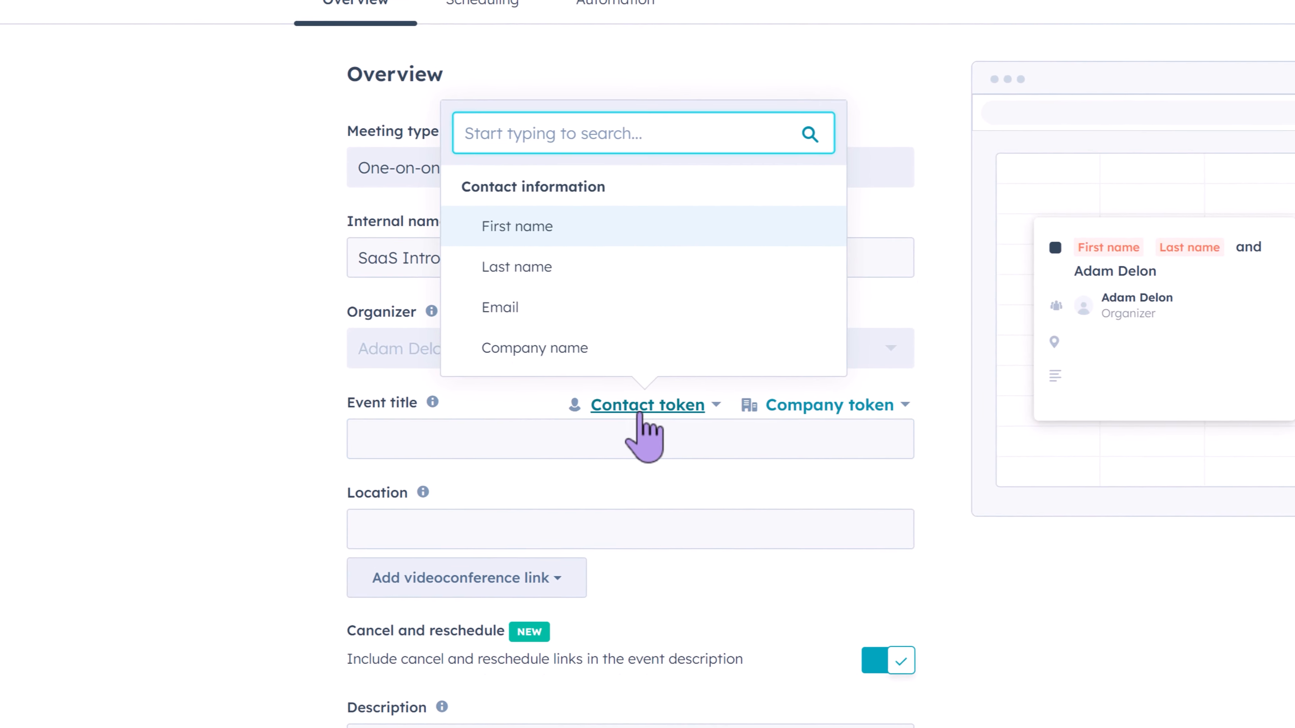
click(546, 230)
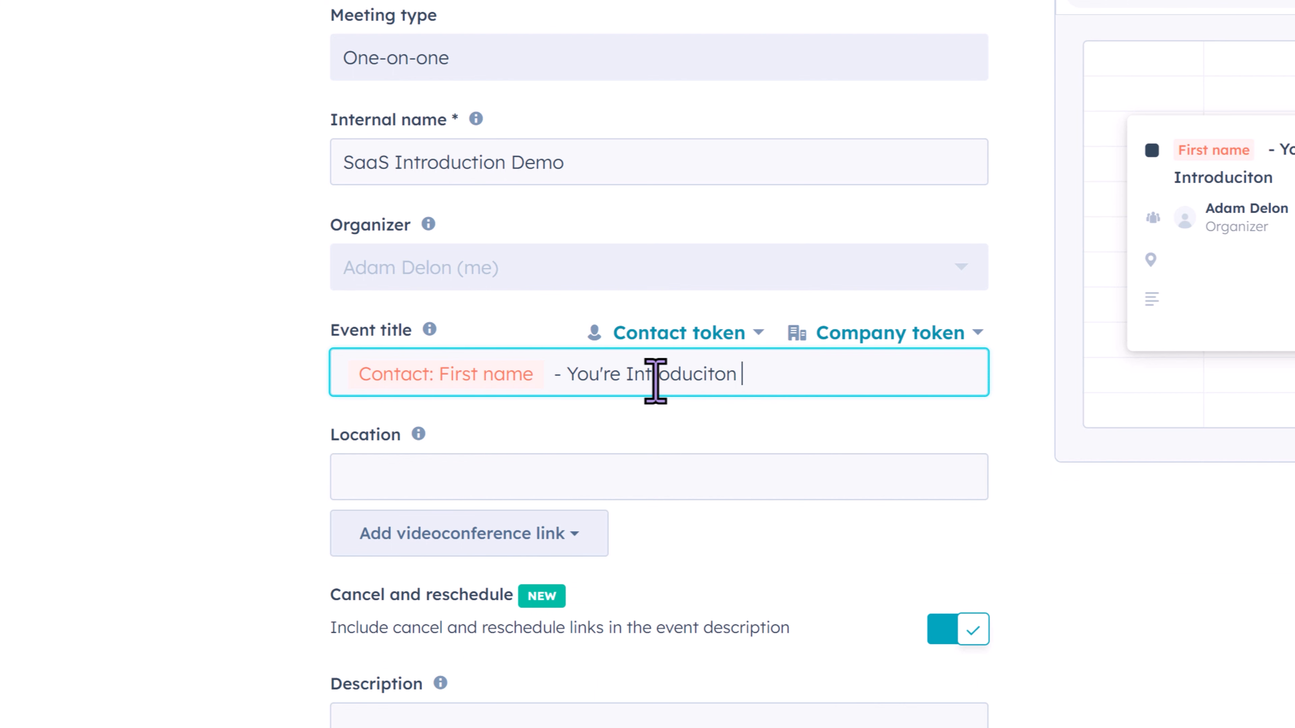
text(Demo)
- View the video conferencing apps that can be connected for the meeting location, and close the list without connecting one
click(538, 477)
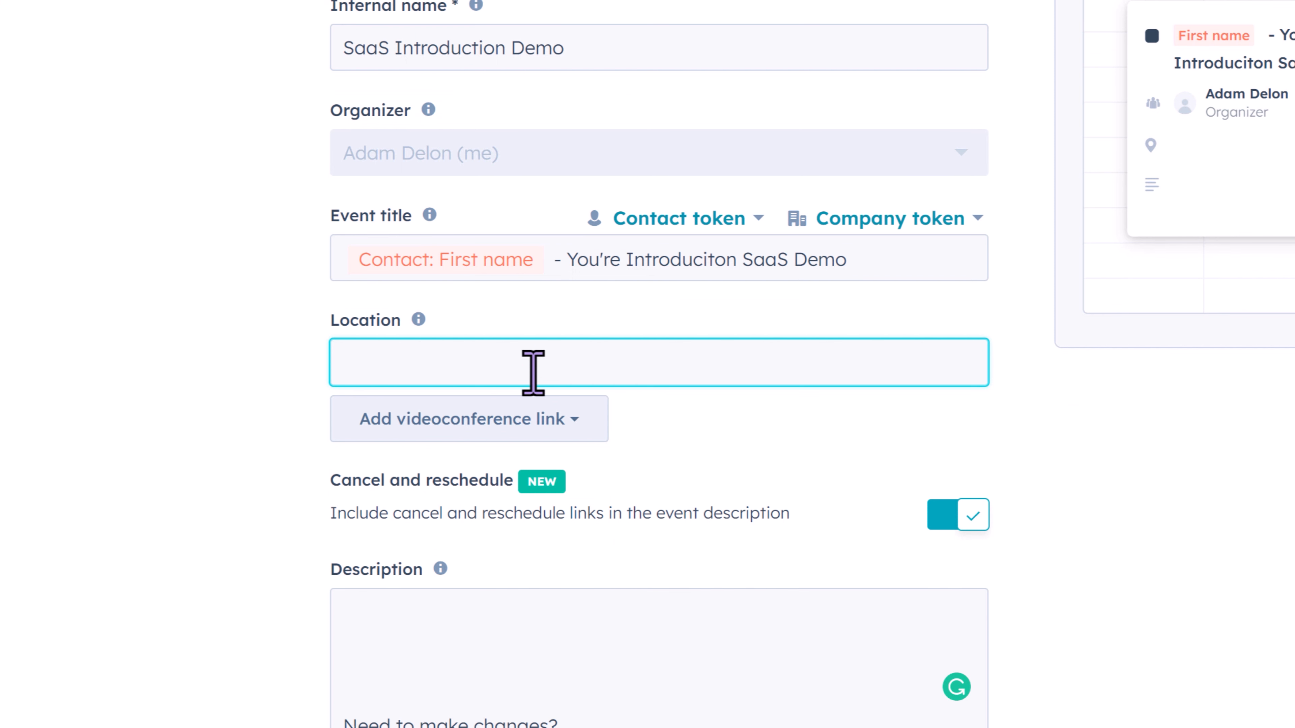
click(544, 416)
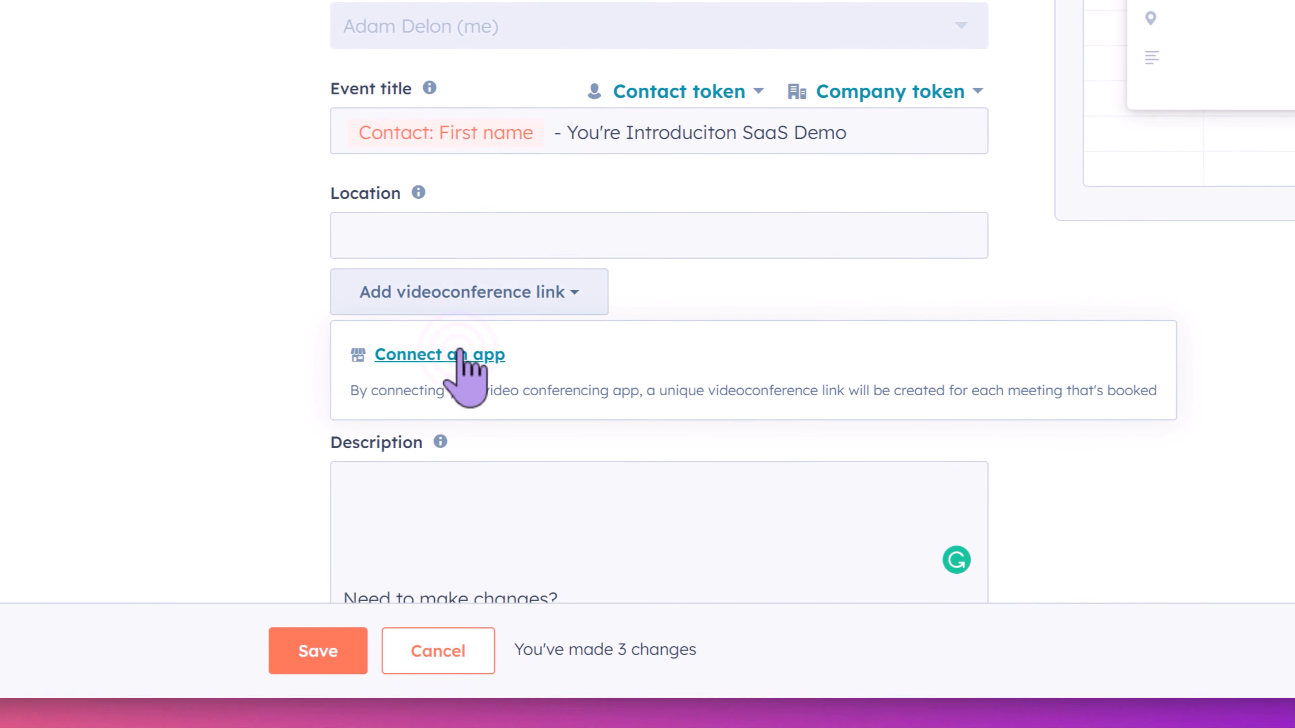
click(459, 481)
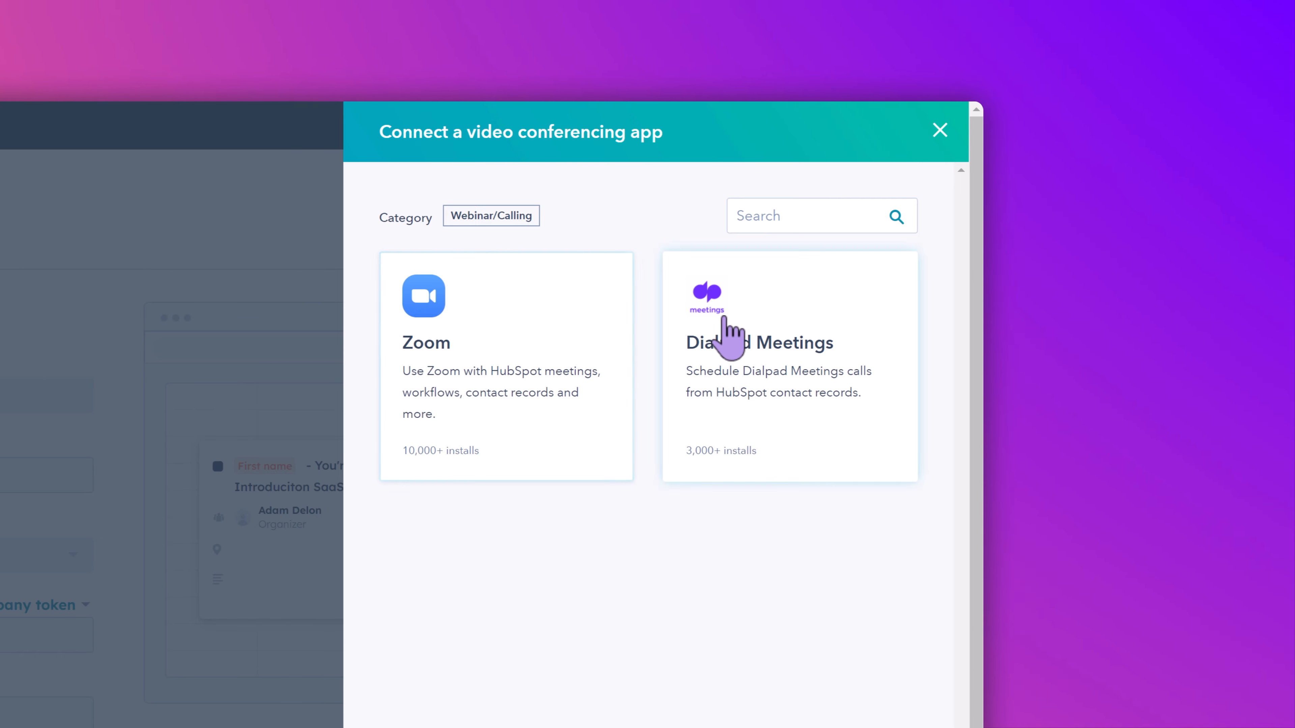
click(932, 130)
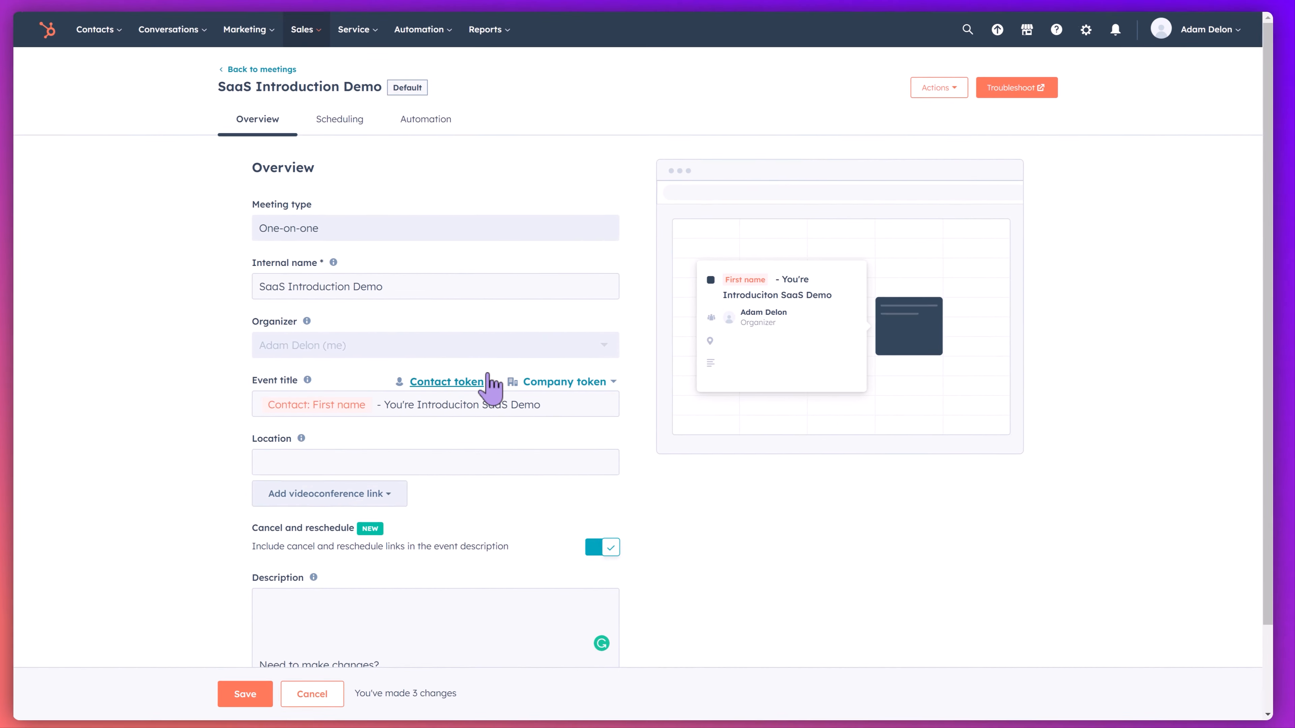
- Set the meeting location to "Zoom"
click(327, 457)
text(Zoom)
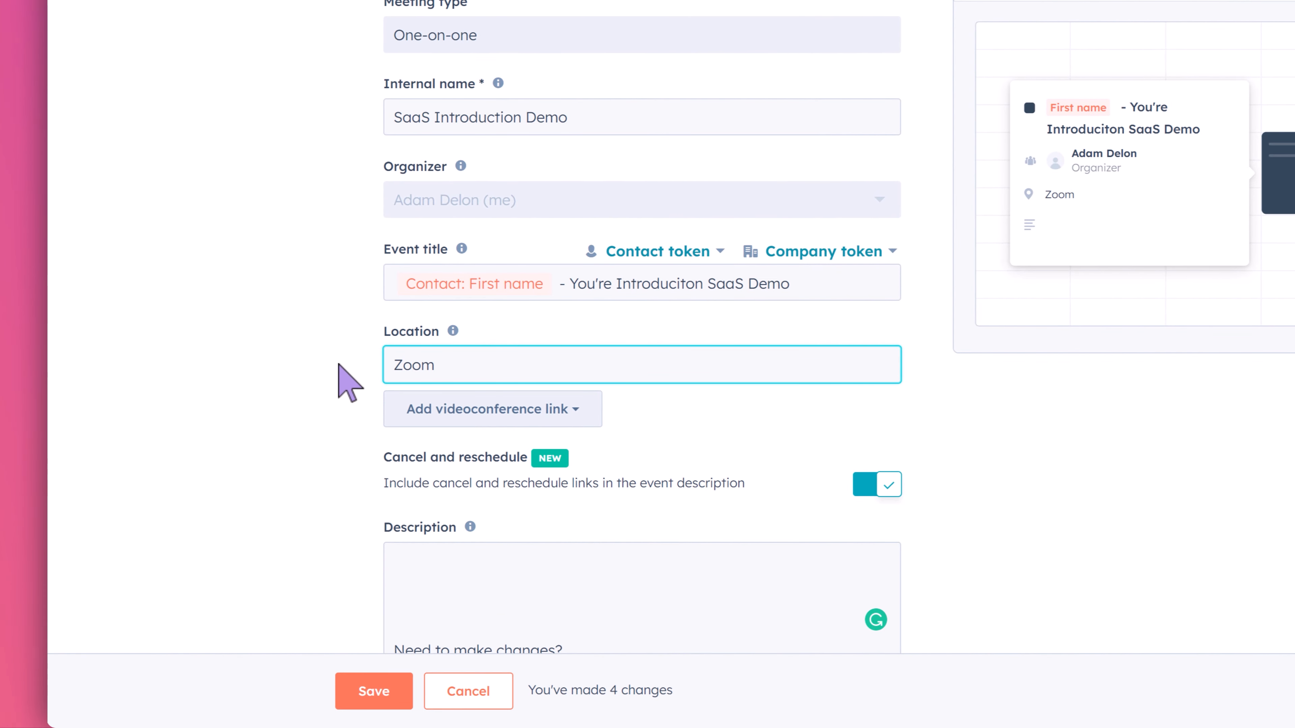
- Begin the event description with the greeting "Hi" followed by the contact's First name token
scroll(355, 388, down, 3)
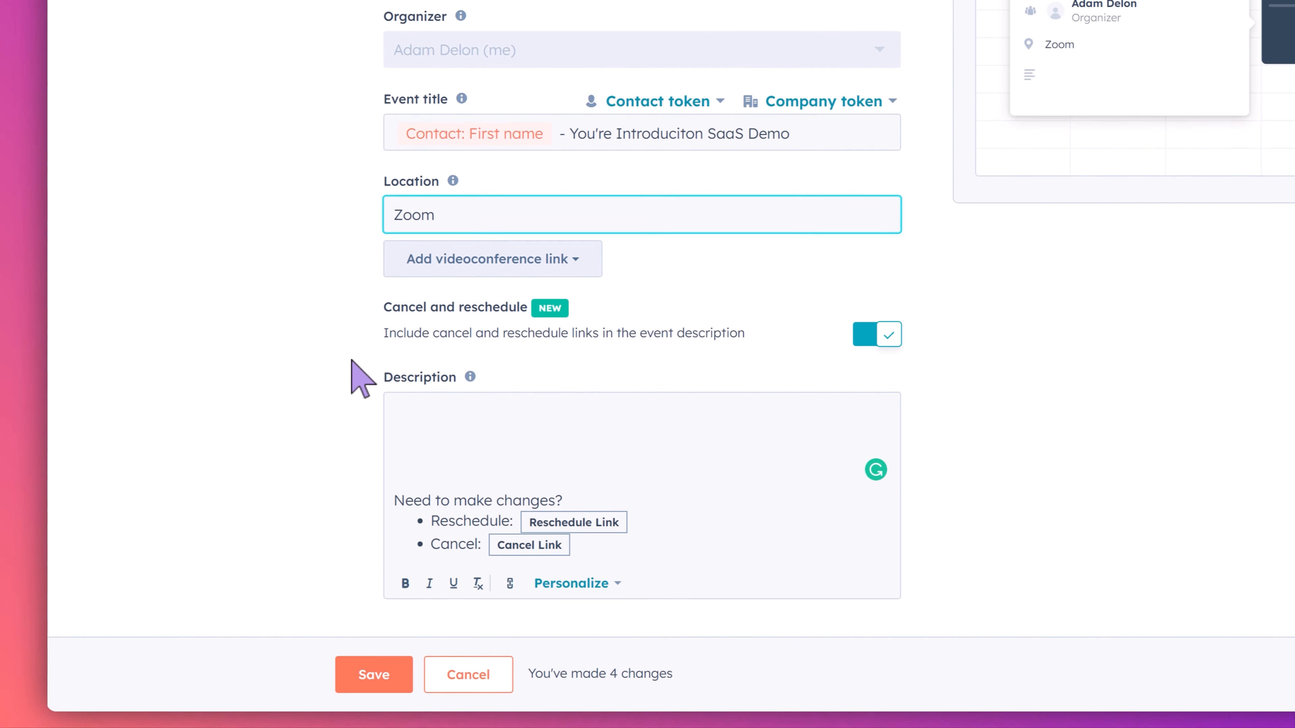
click(431, 436)
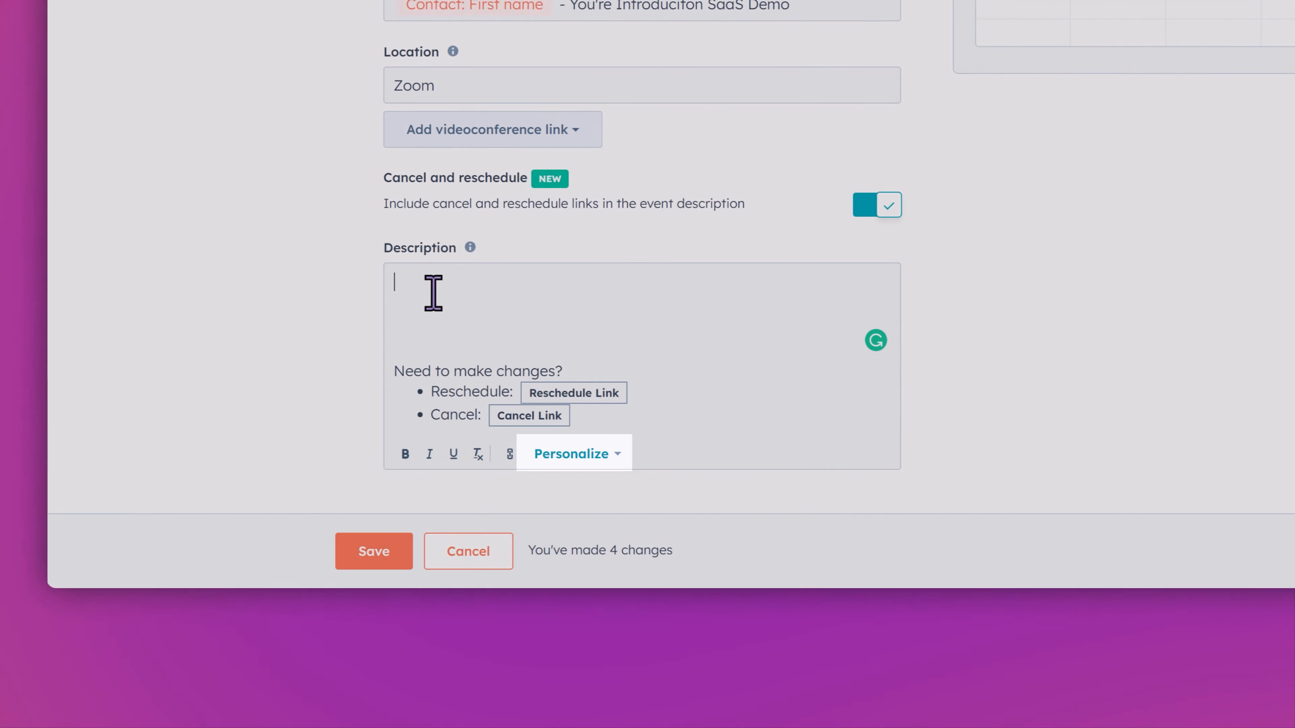
text(Hi)
click(571, 454)
click(603, 402)
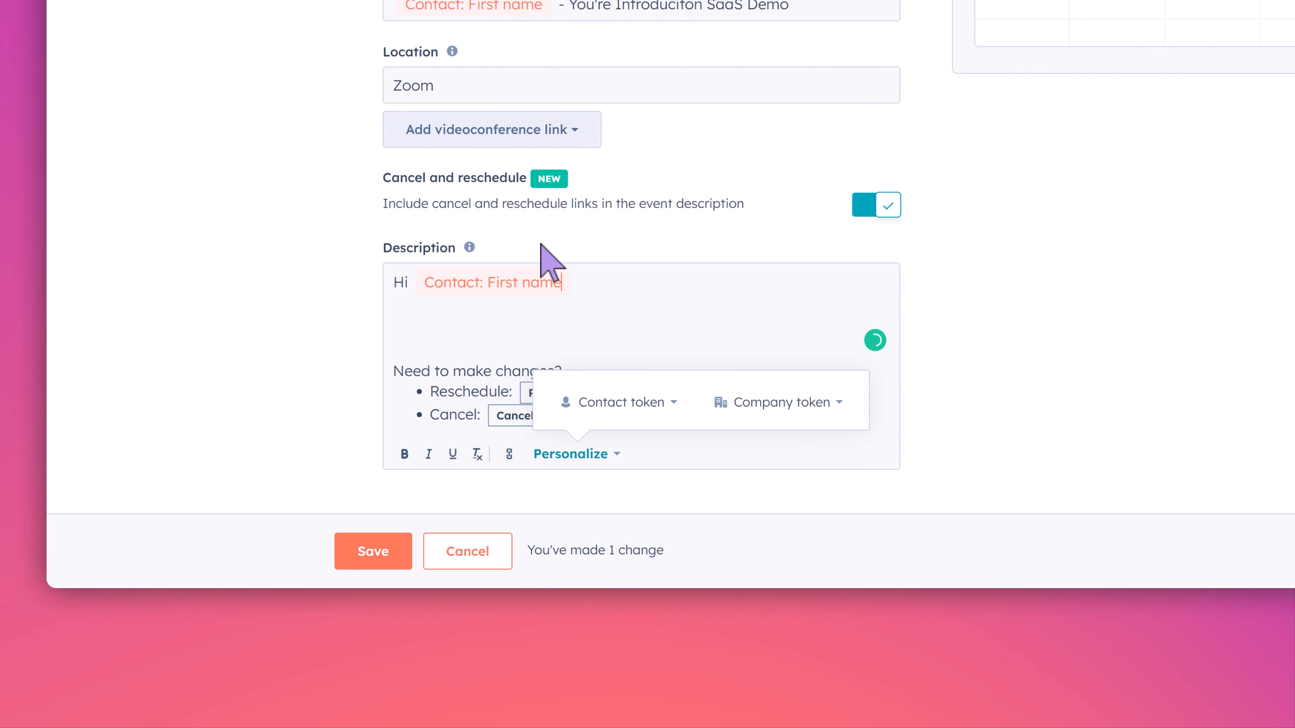
- Add "We look forward to demonstrating how HubSpot can help [Company name token] generate more leads for free!" to the description, followed by a blank line
text(We look forward to demonstrating how HubSpot can help)
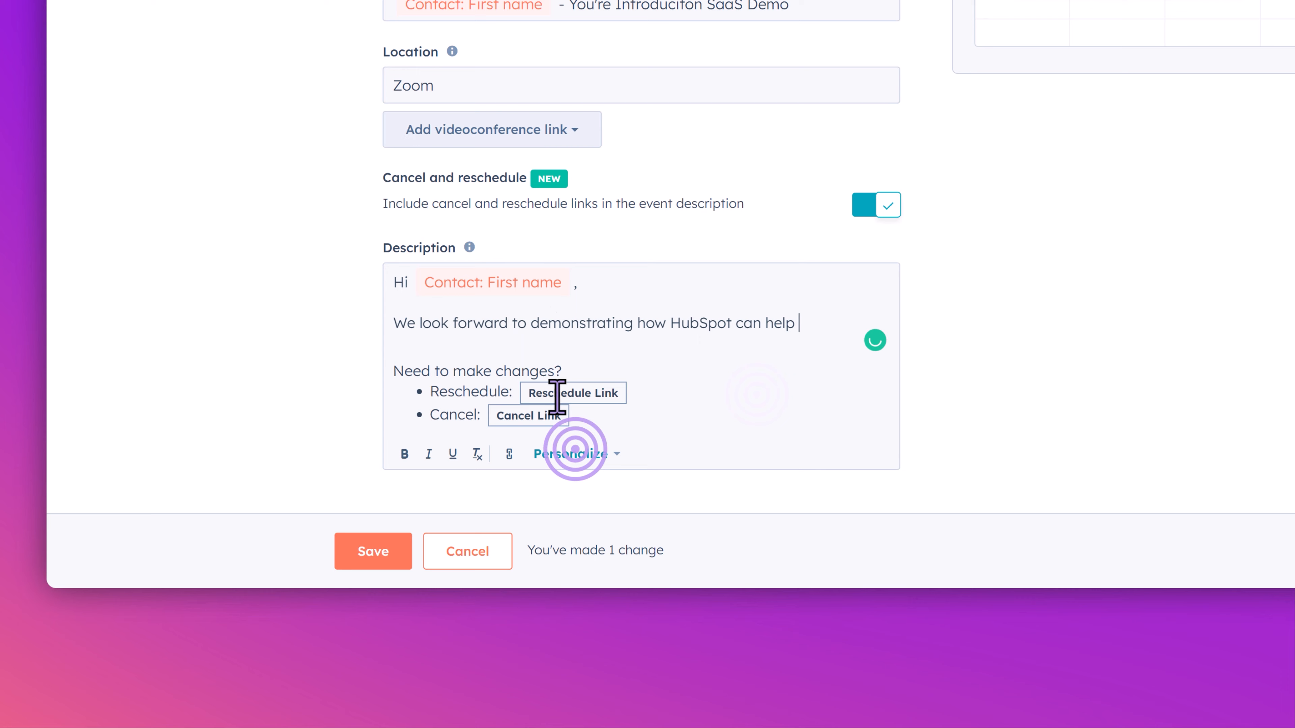
click(571, 454)
click(782, 402)
click(760, 342)
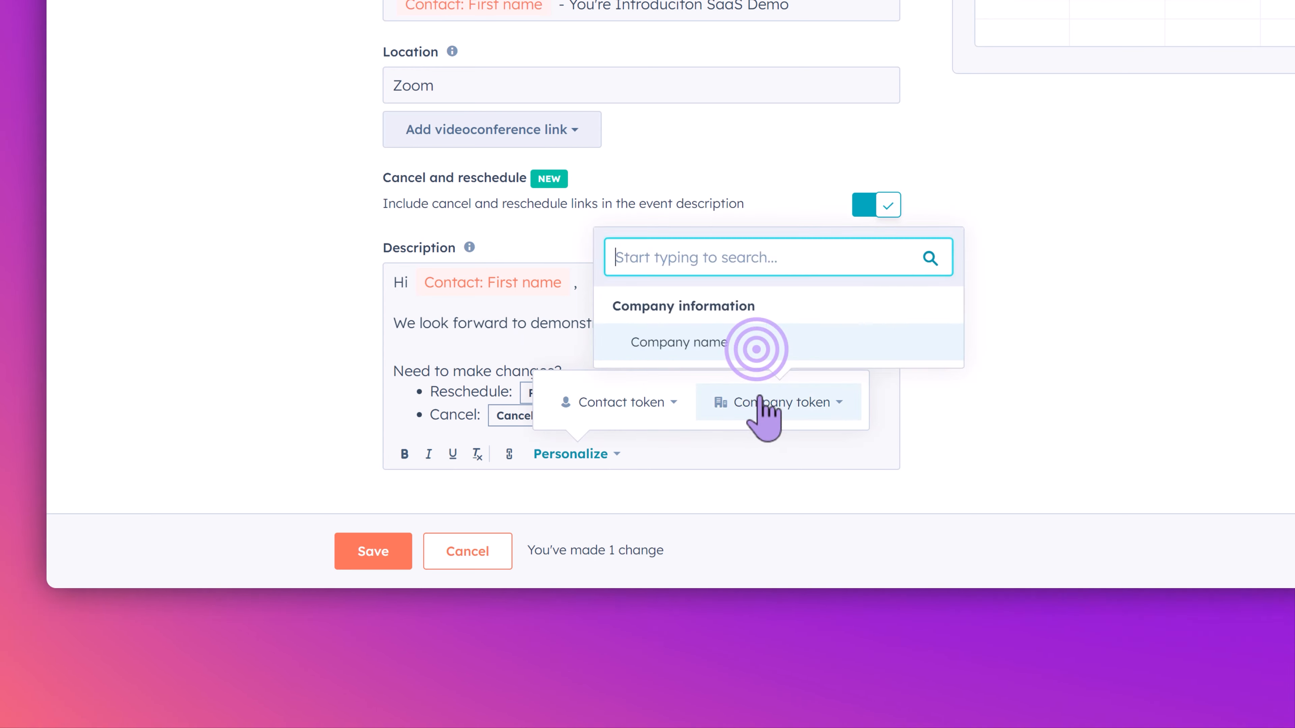
text(generate more leads for free!)
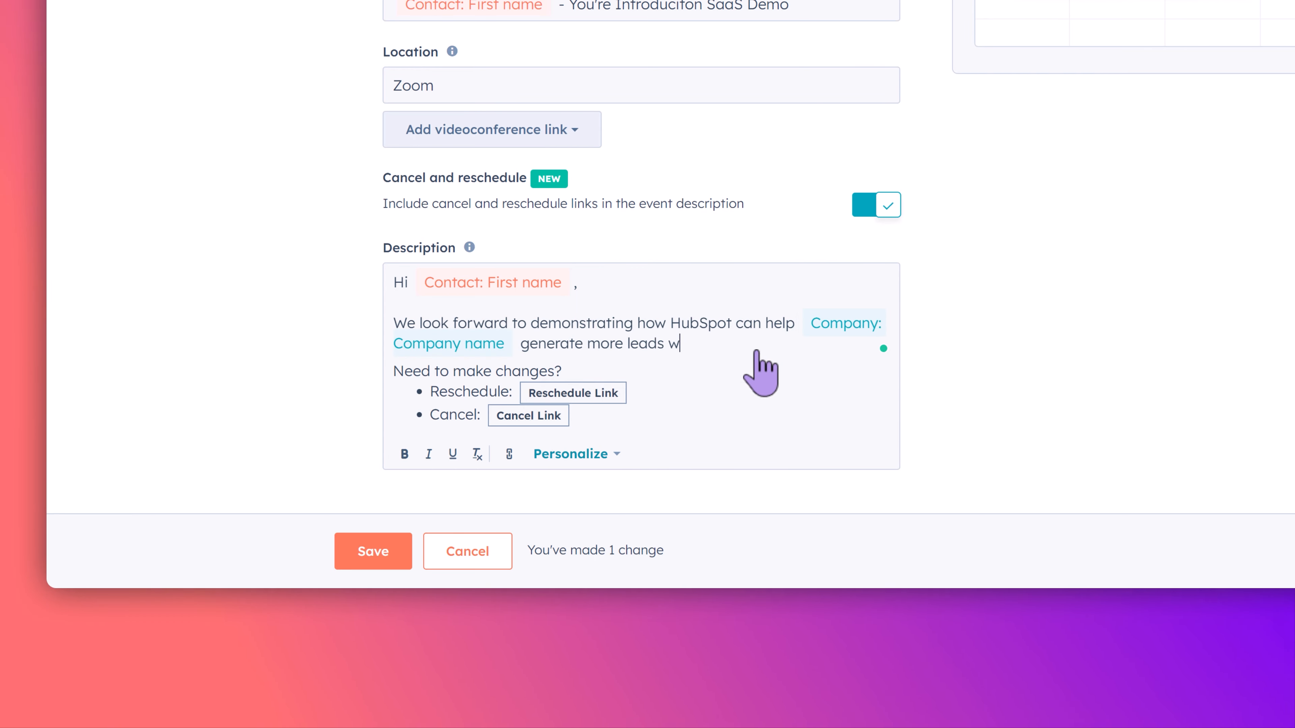
key(Return)
key(Return)
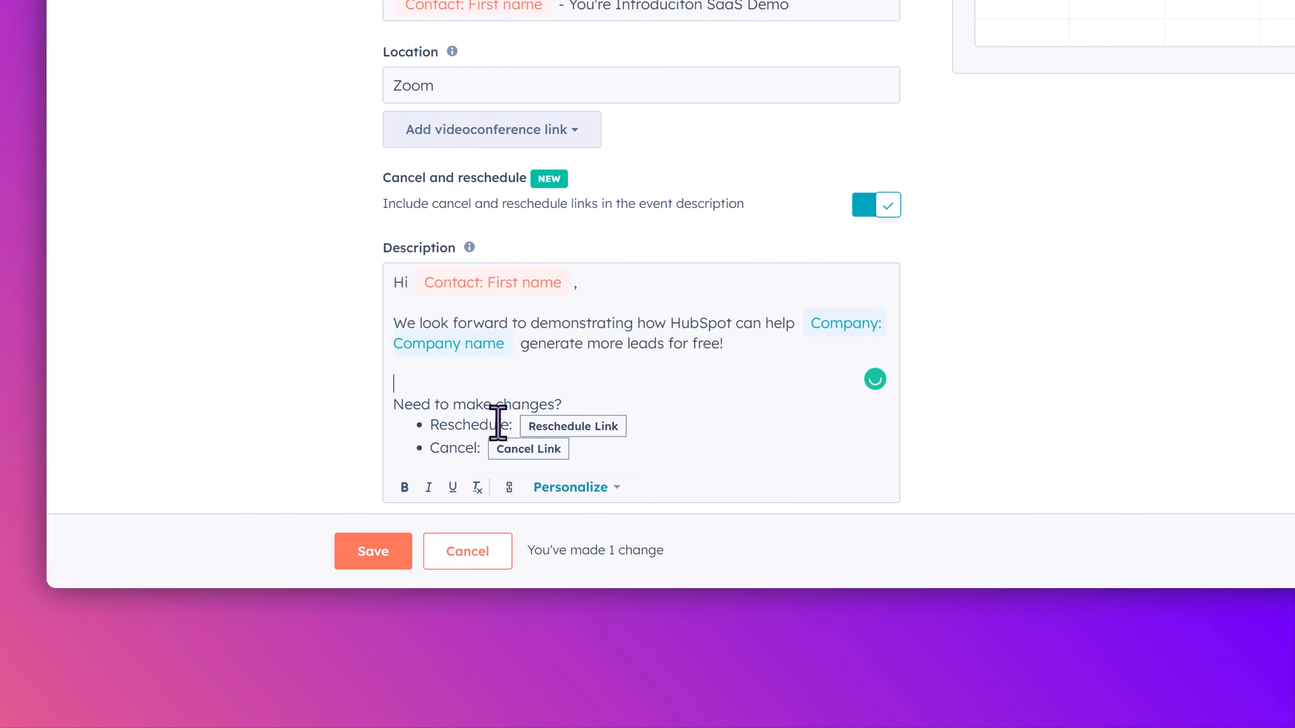
- Turn the cancel and reschedule links in the event description off and on again
click(887, 205)
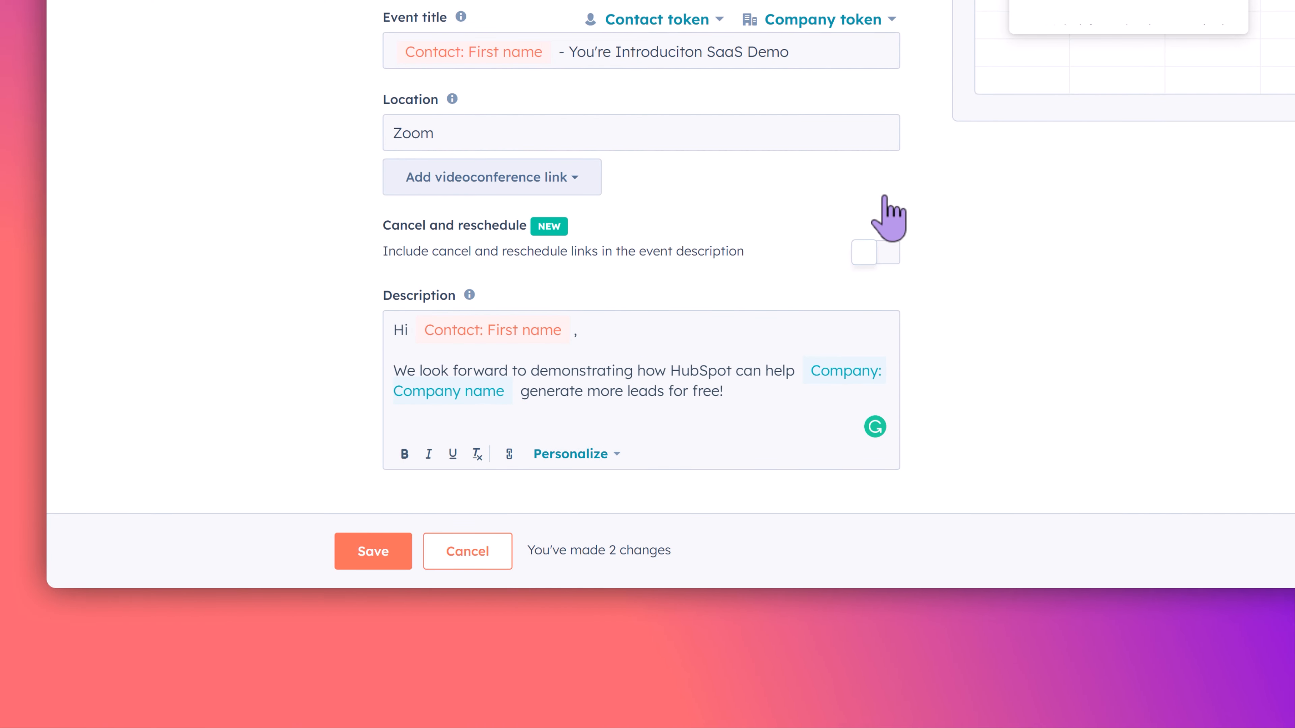
click(885, 253)
- Sign off the description with "Kind regards," and the organizer's full name, and save the scheduling page
scroll(688, 404, down, 2)
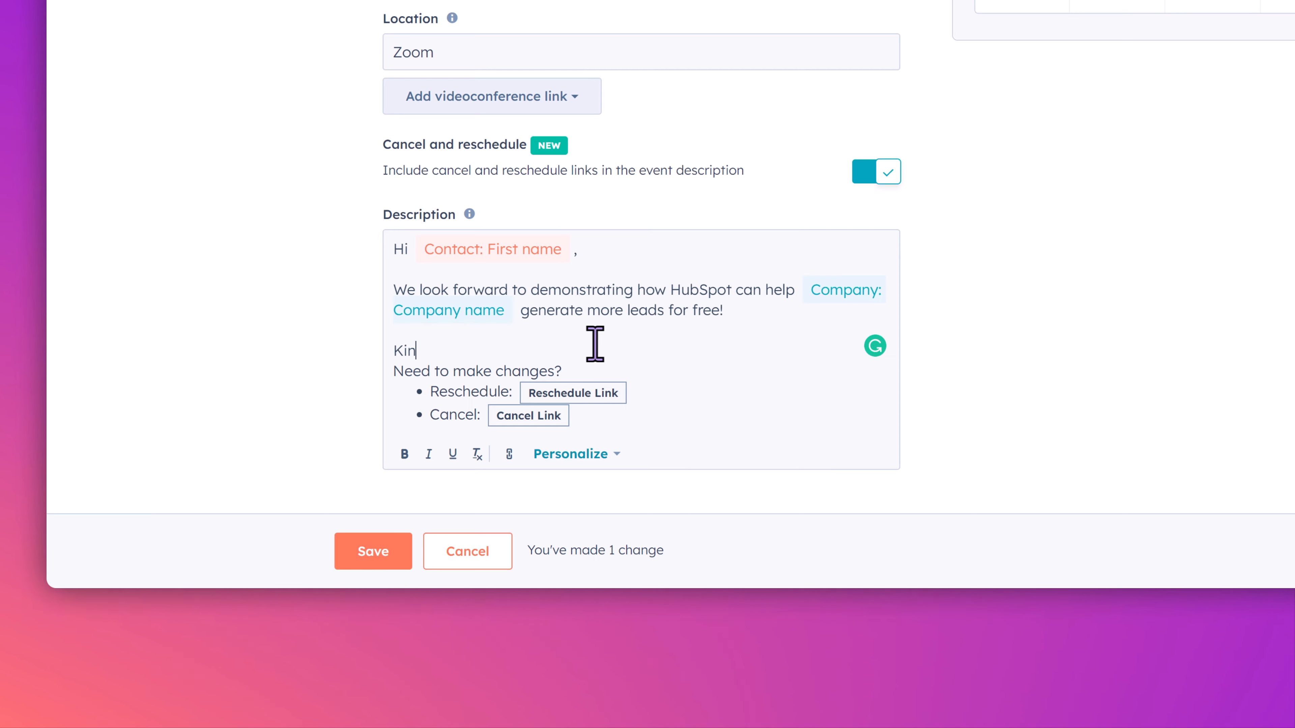
text(d regards,)
key(Return)
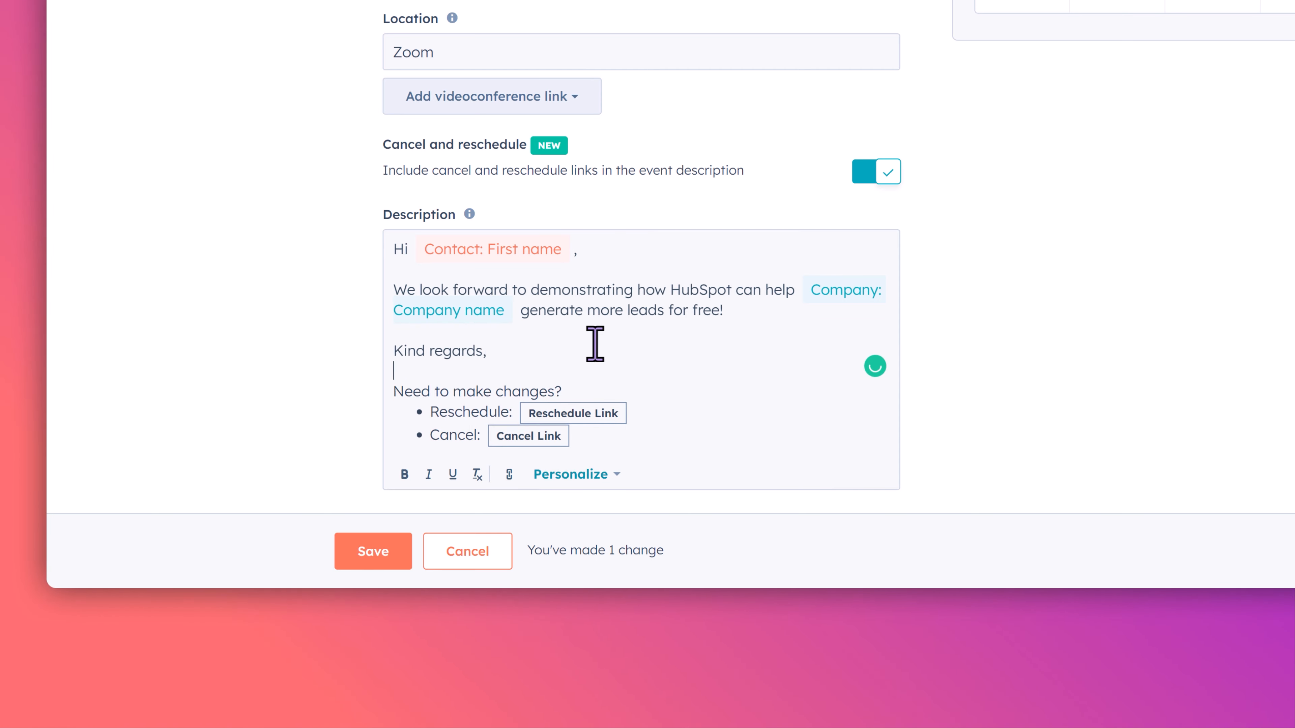
text(Adam Delon)
key(Return)
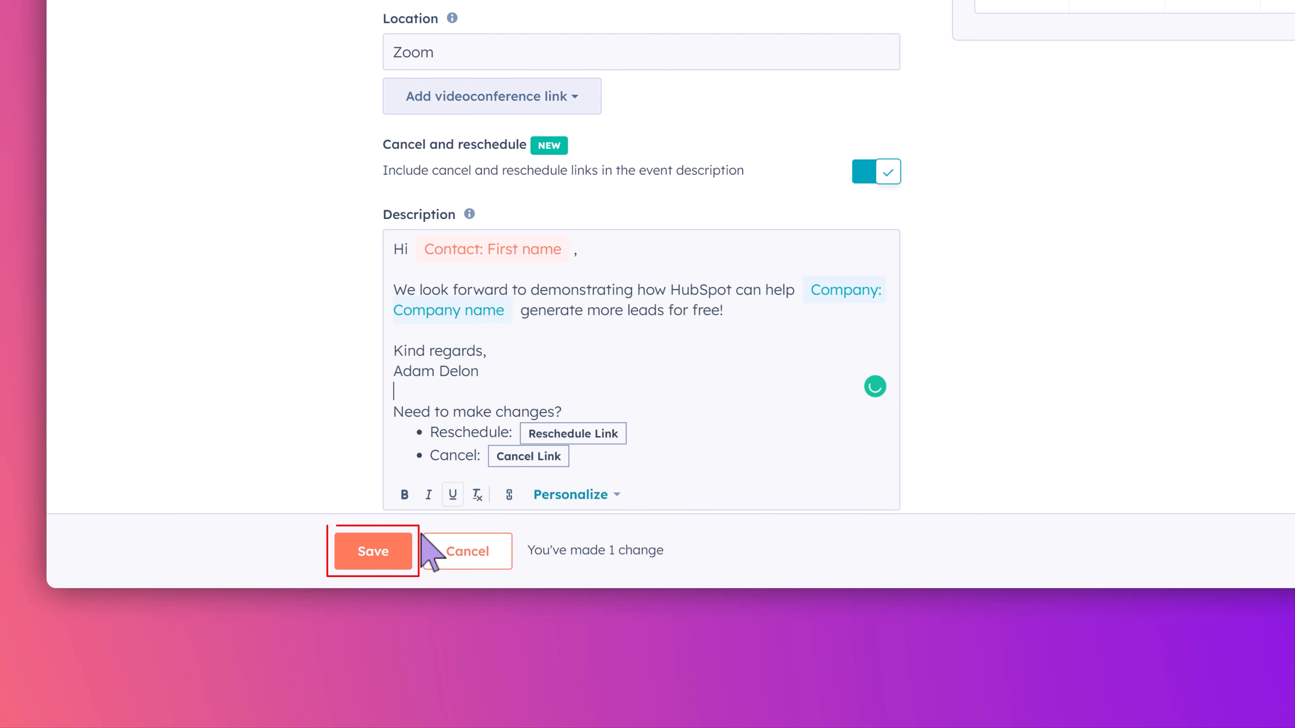
click(398, 553)
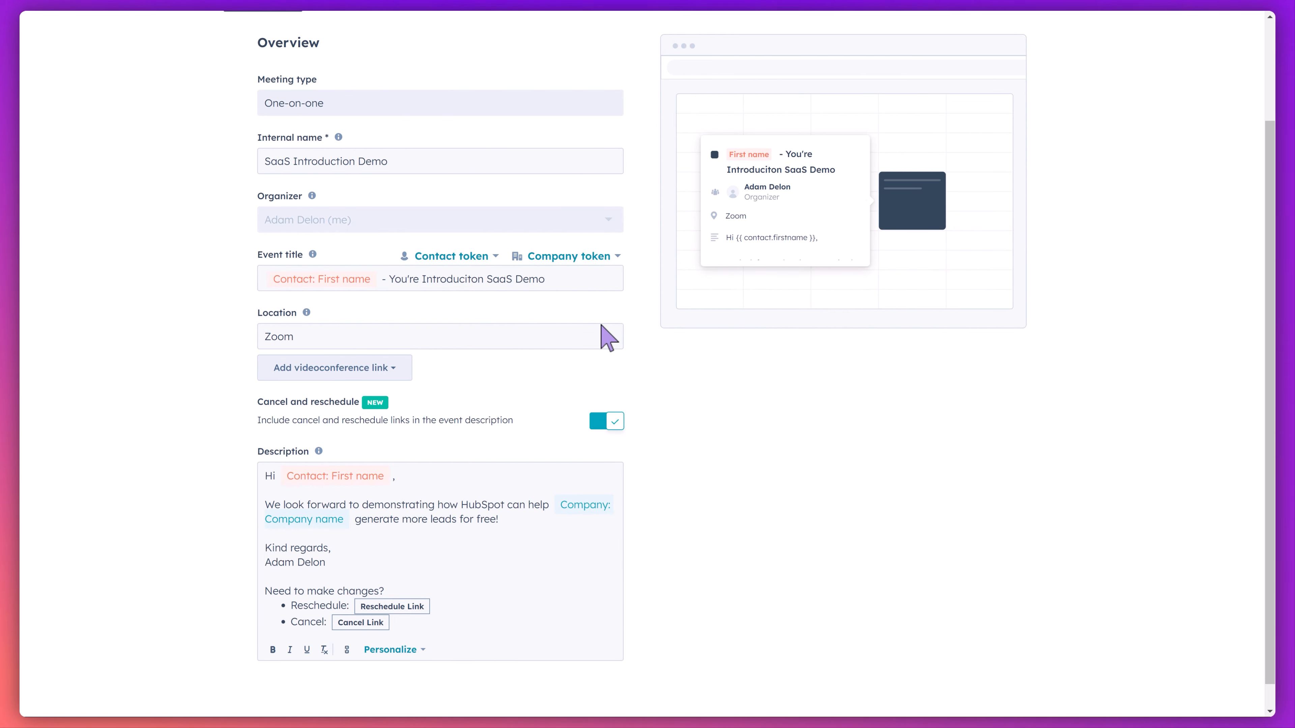
- Return to the meetings list and connect a Google / Gmail calendar, signing in with the listed Google account
scroll(601, 327, up, 3)
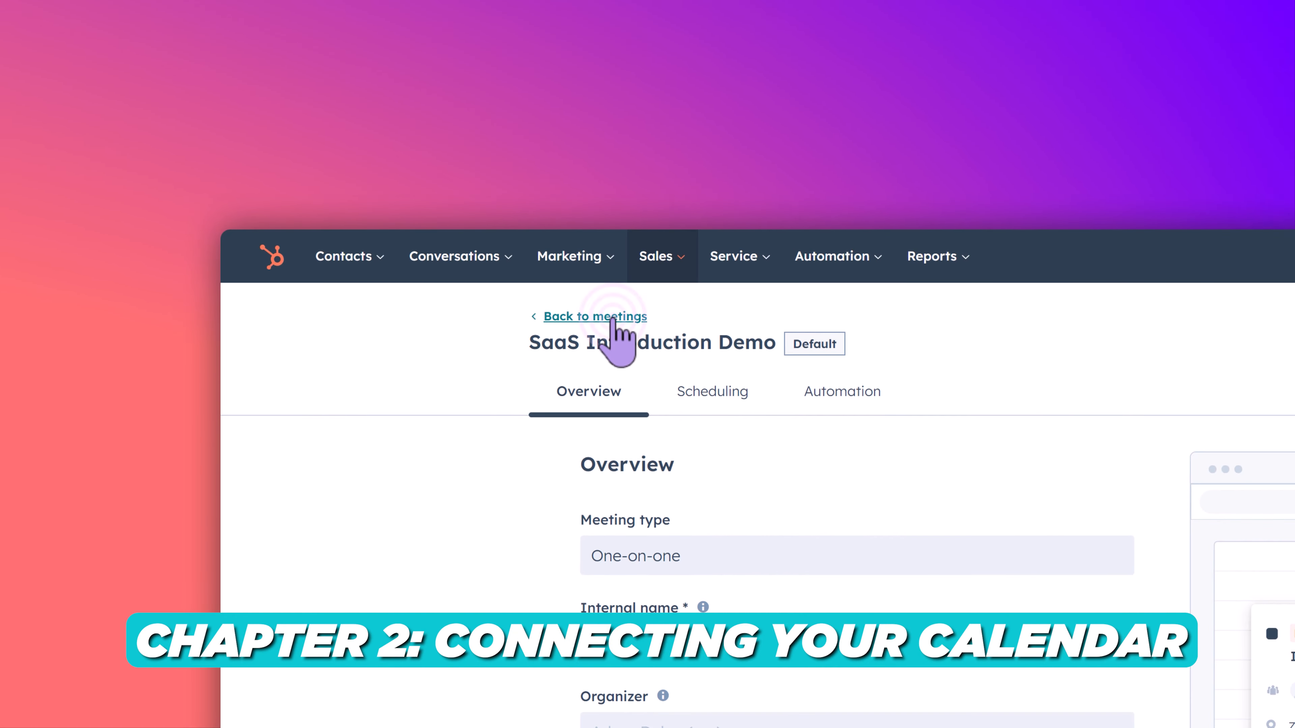
click(613, 317)
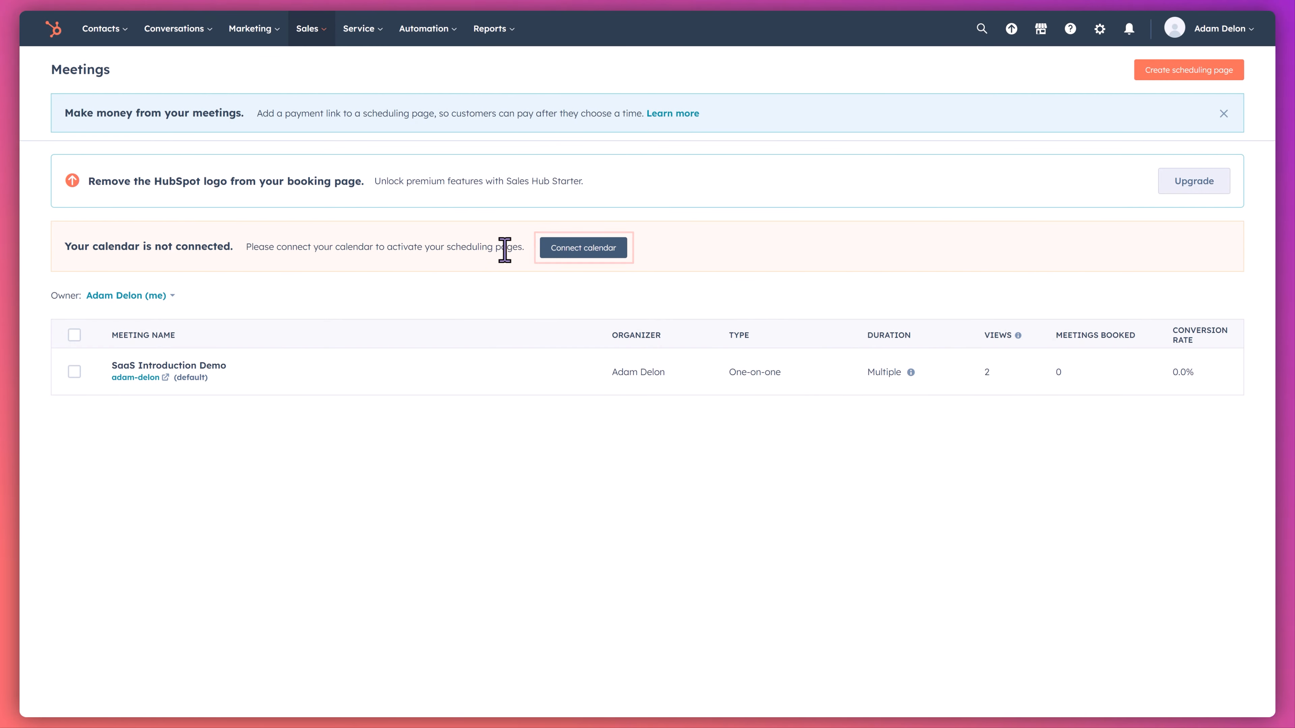
click(577, 250)
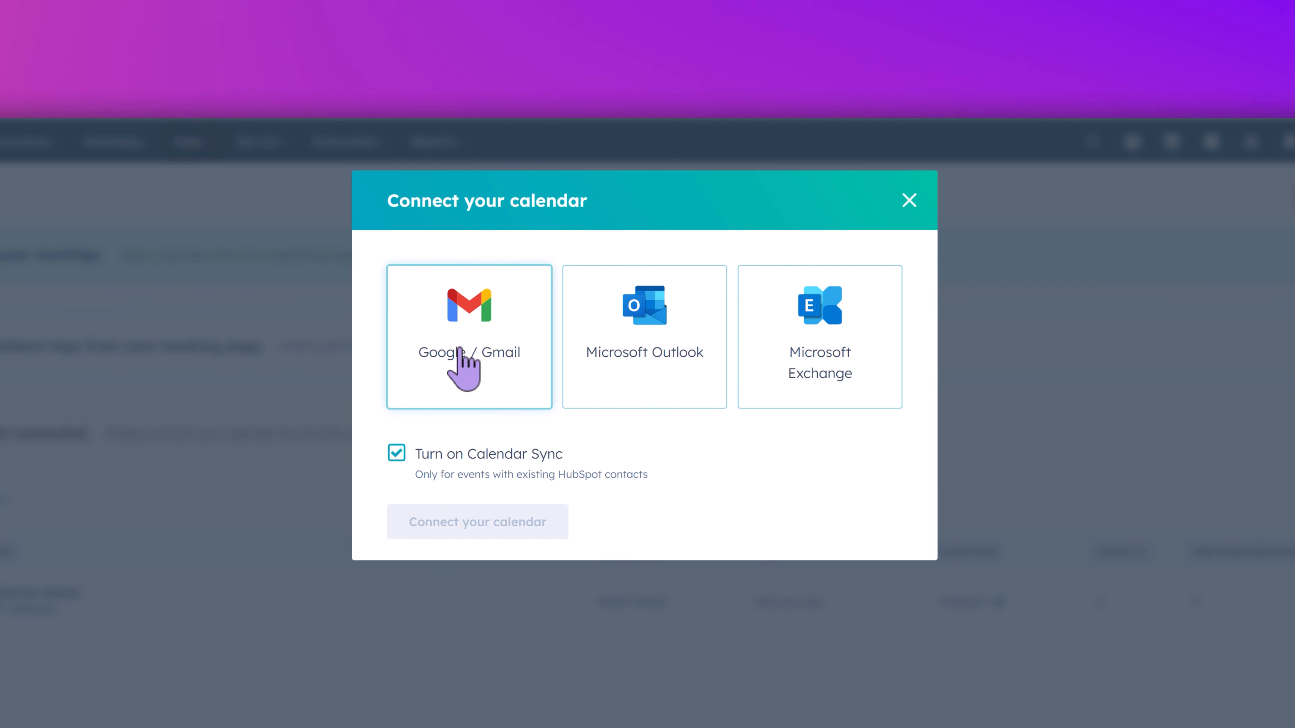
click(512, 324)
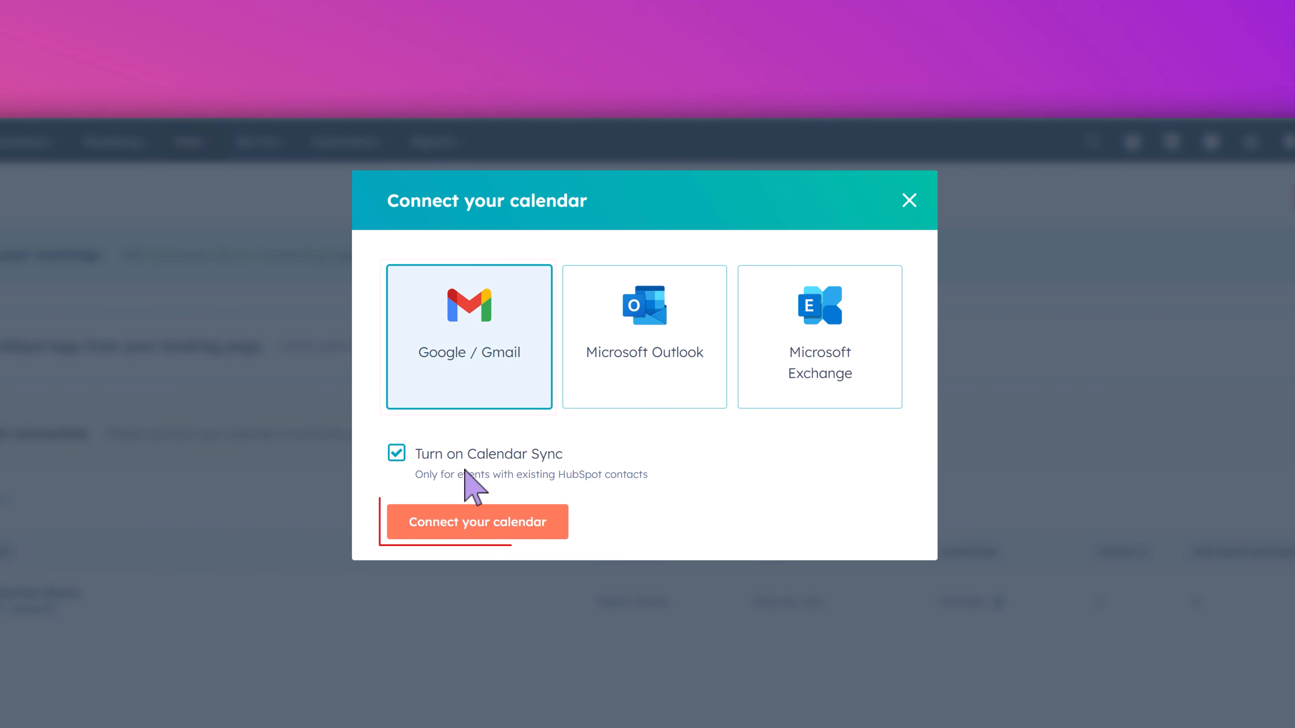
click(507, 521)
scroll(492, 524, down, 5)
click(533, 635)
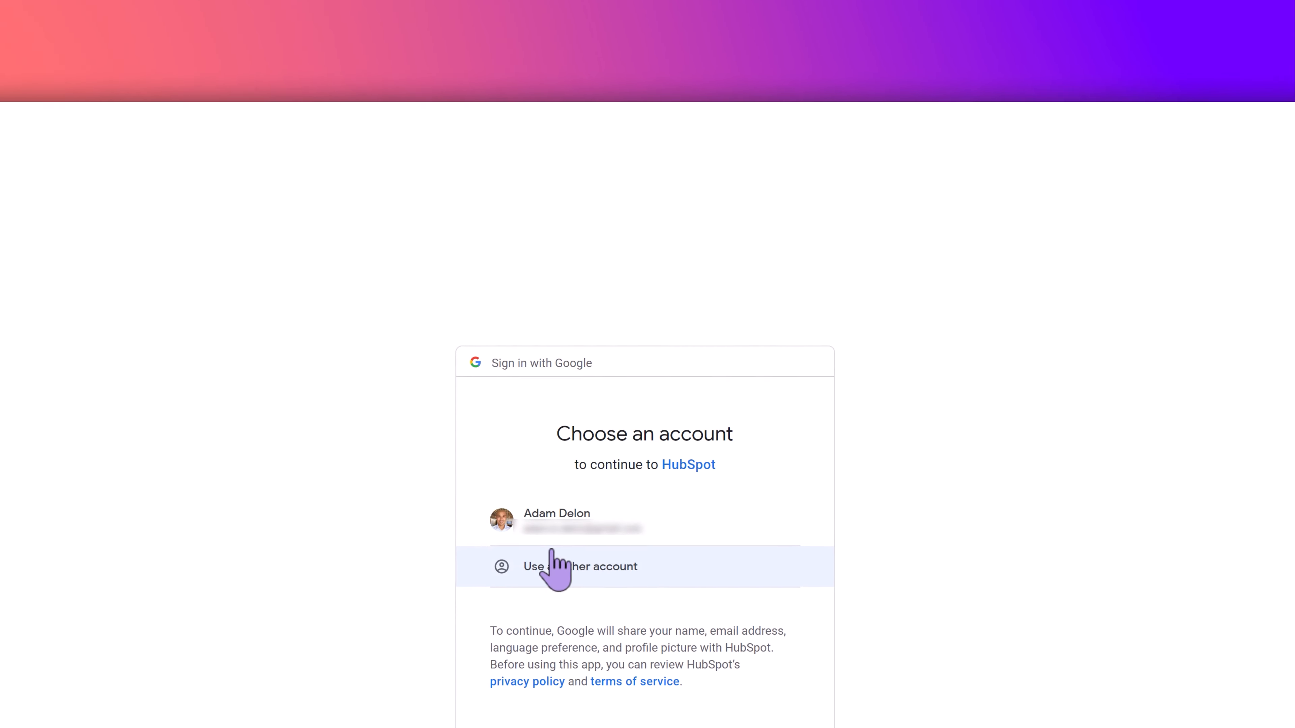
click(564, 502)
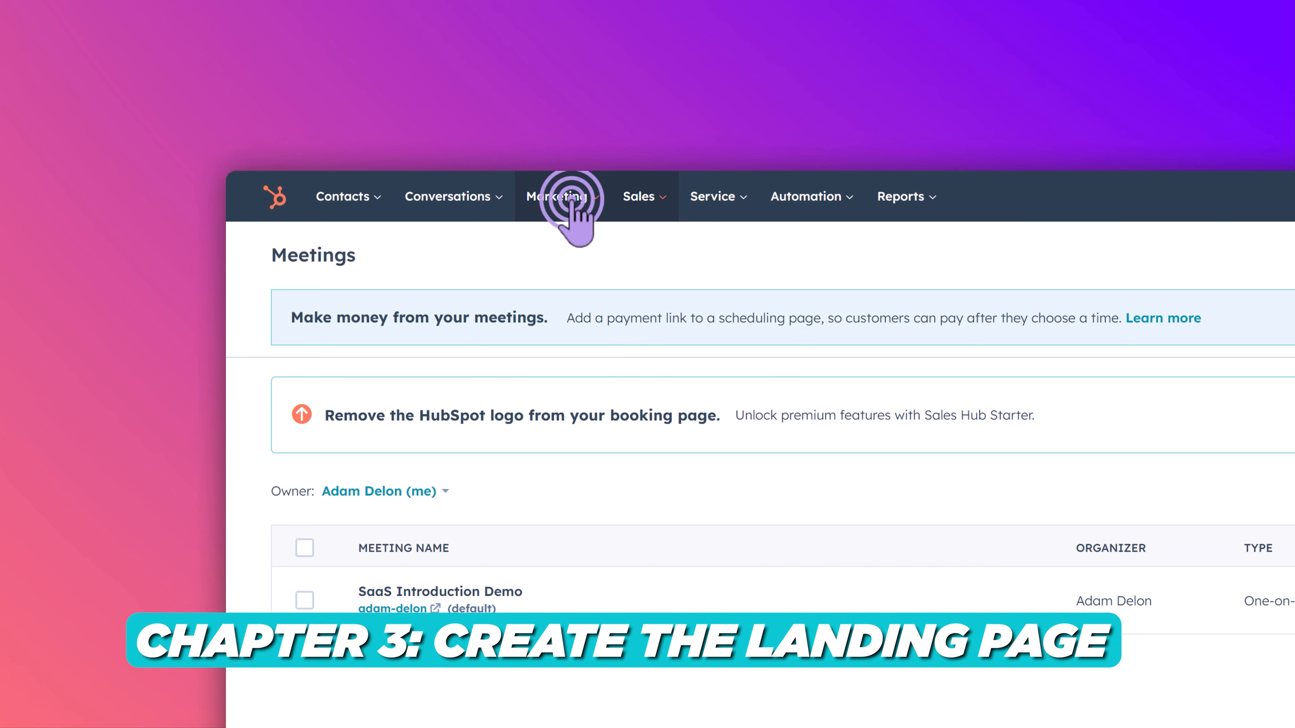
- Create a new landing page named "SaaS Demo Landing Page"
click(571, 199)
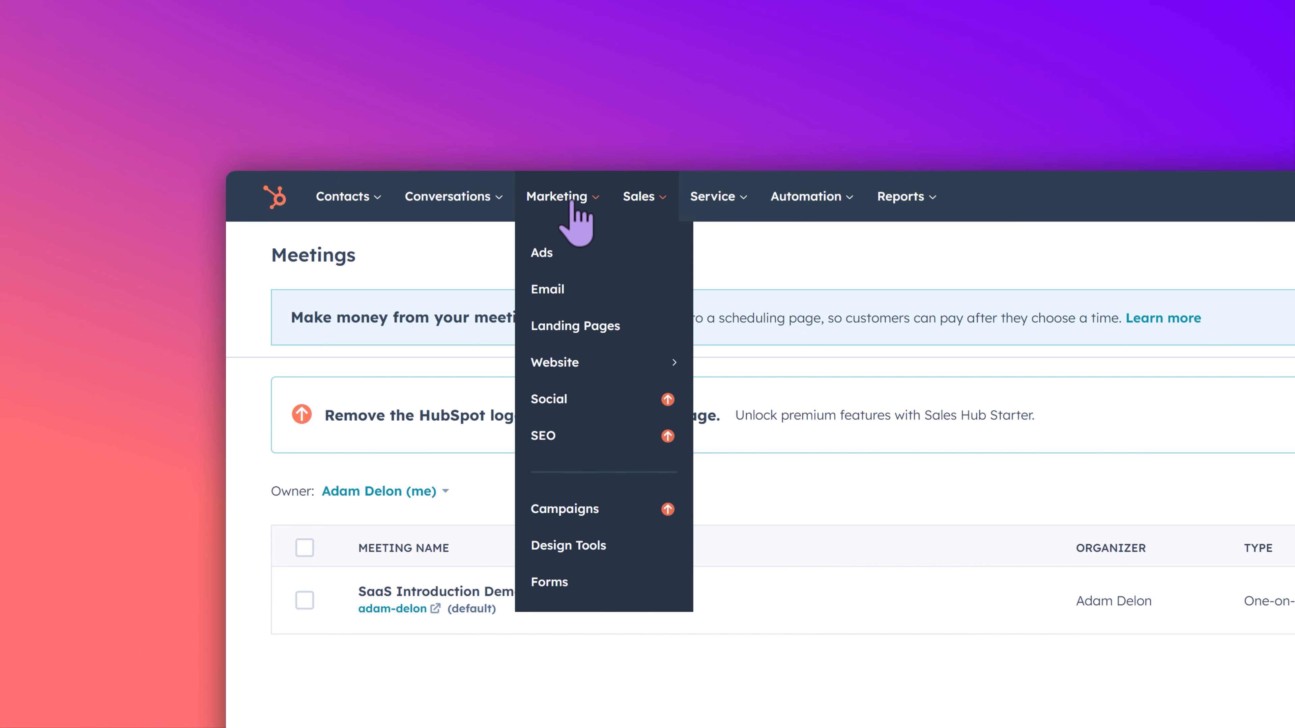
click(581, 330)
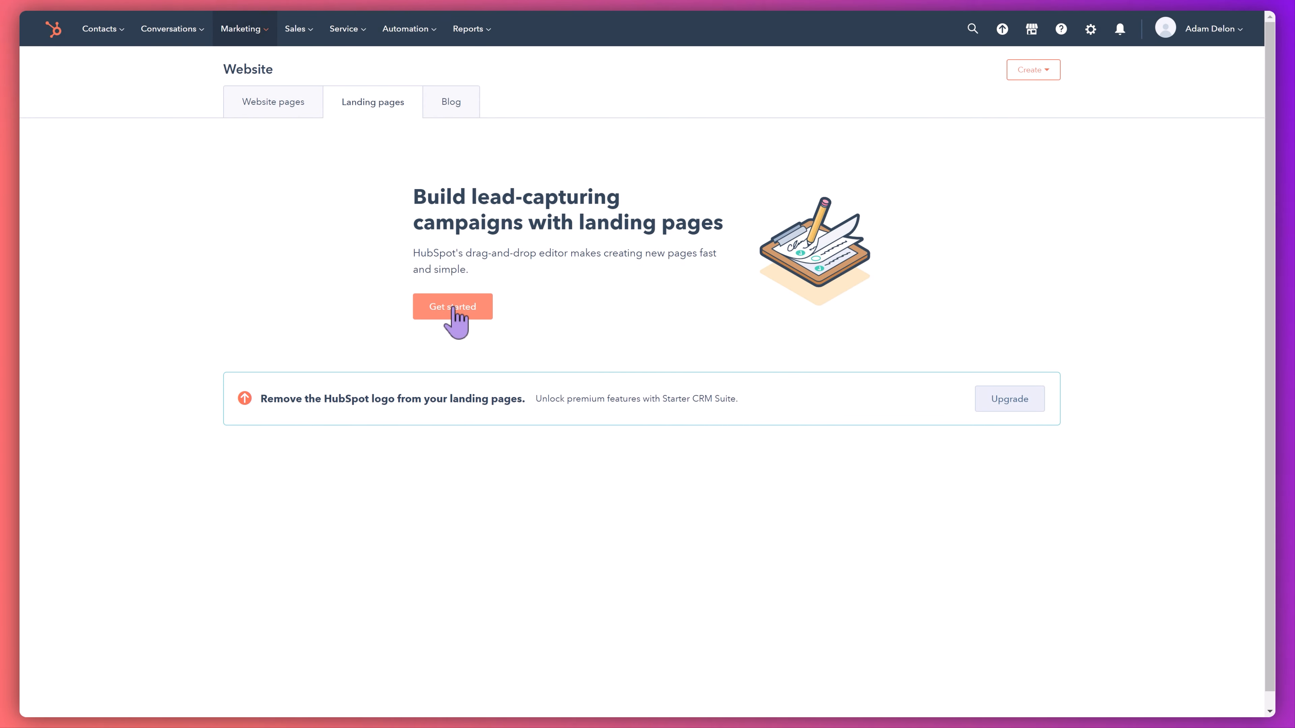
click(454, 308)
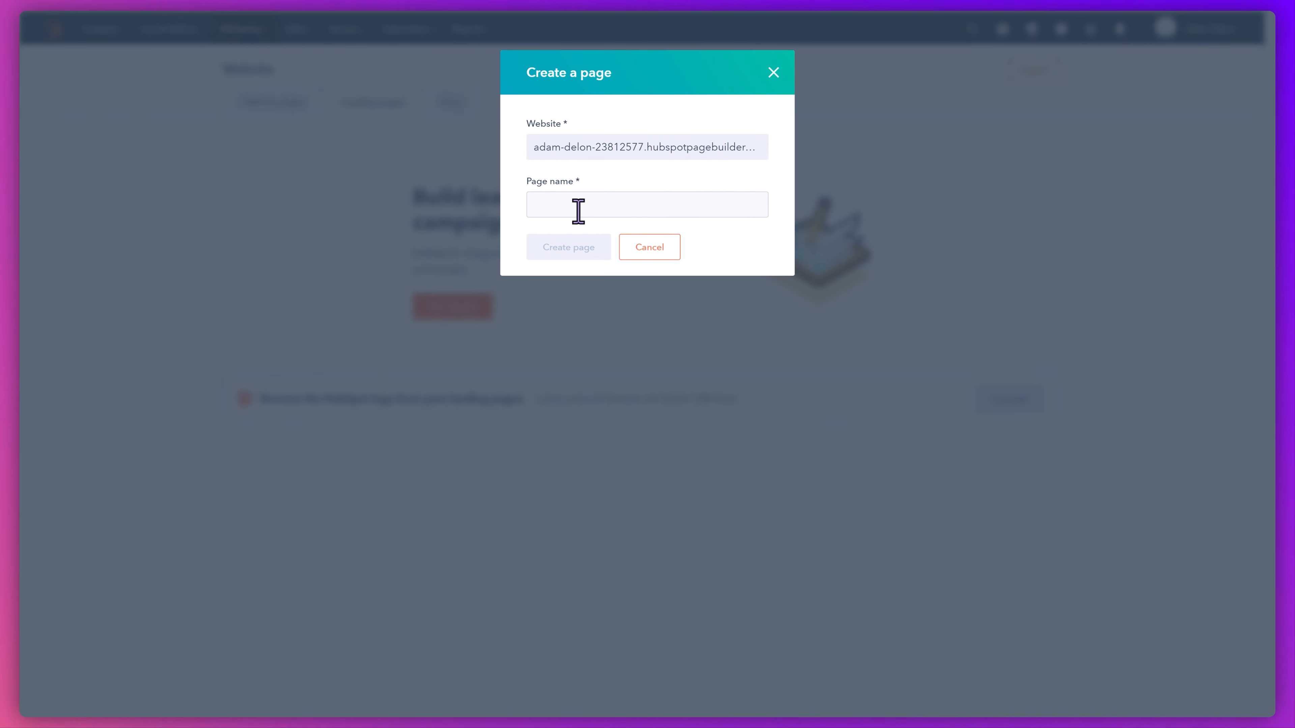
click(571, 204)
text(SaaS Demo L)
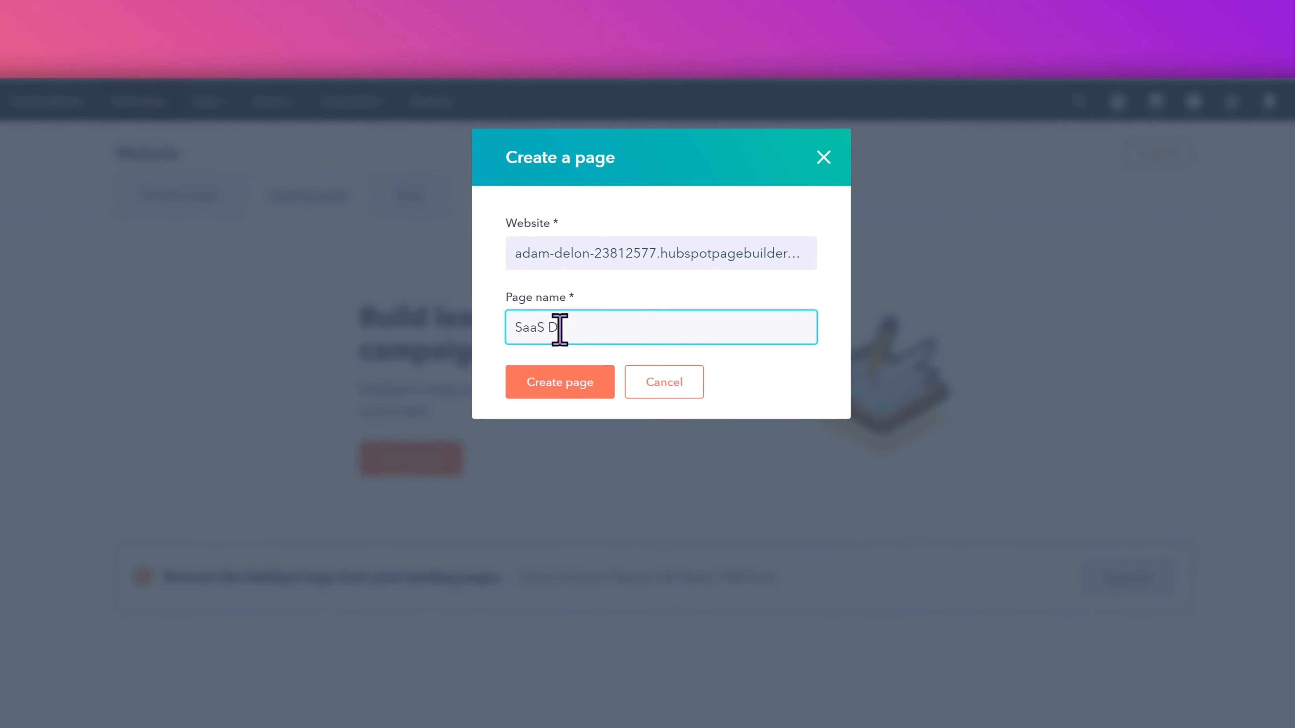
text(anding Page)
click(561, 417)
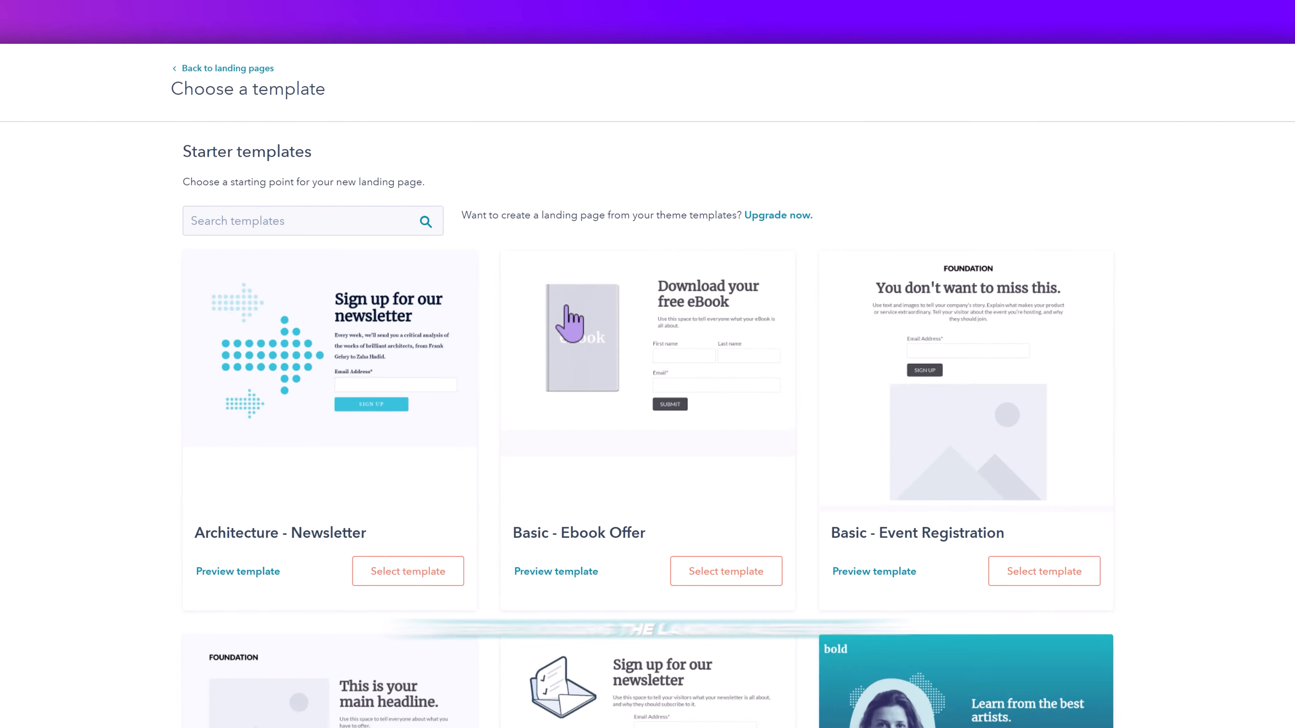
- Choose the "Flux - Schedule Meeting" starter template for the new landing page
scroll(1064, 290, down, 15)
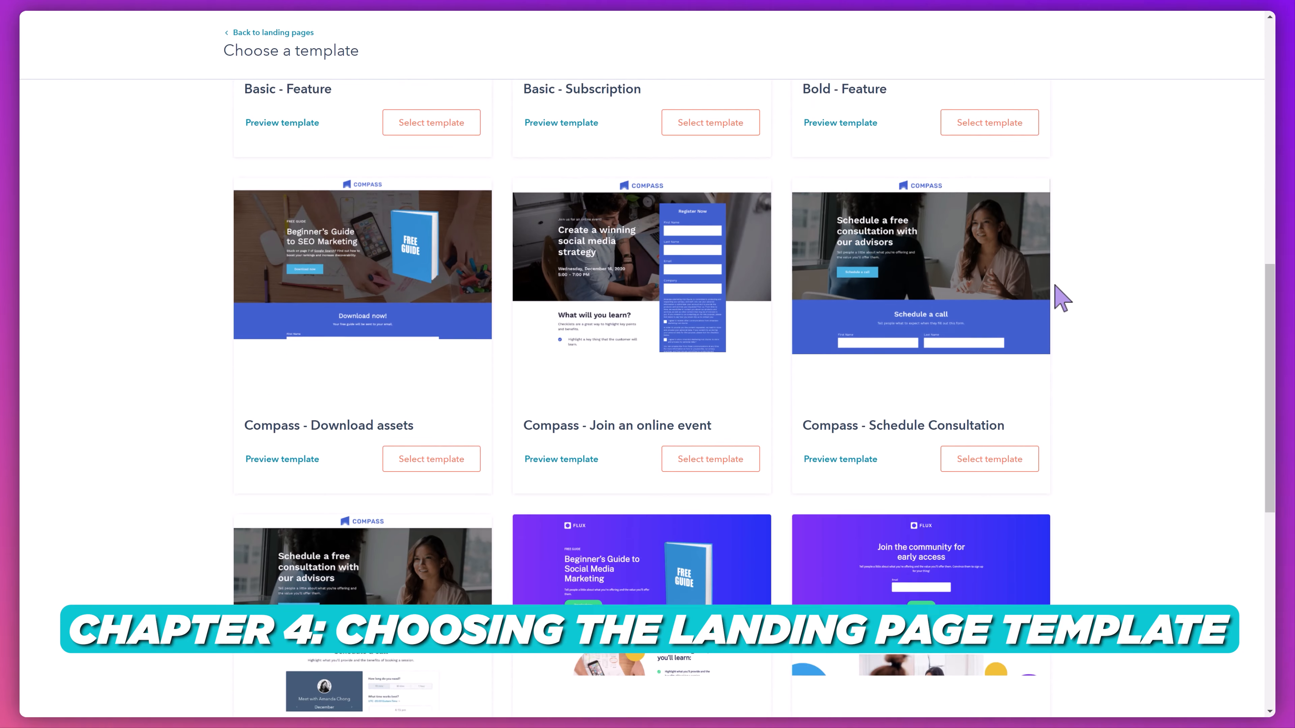
scroll(1059, 303, down, 1)
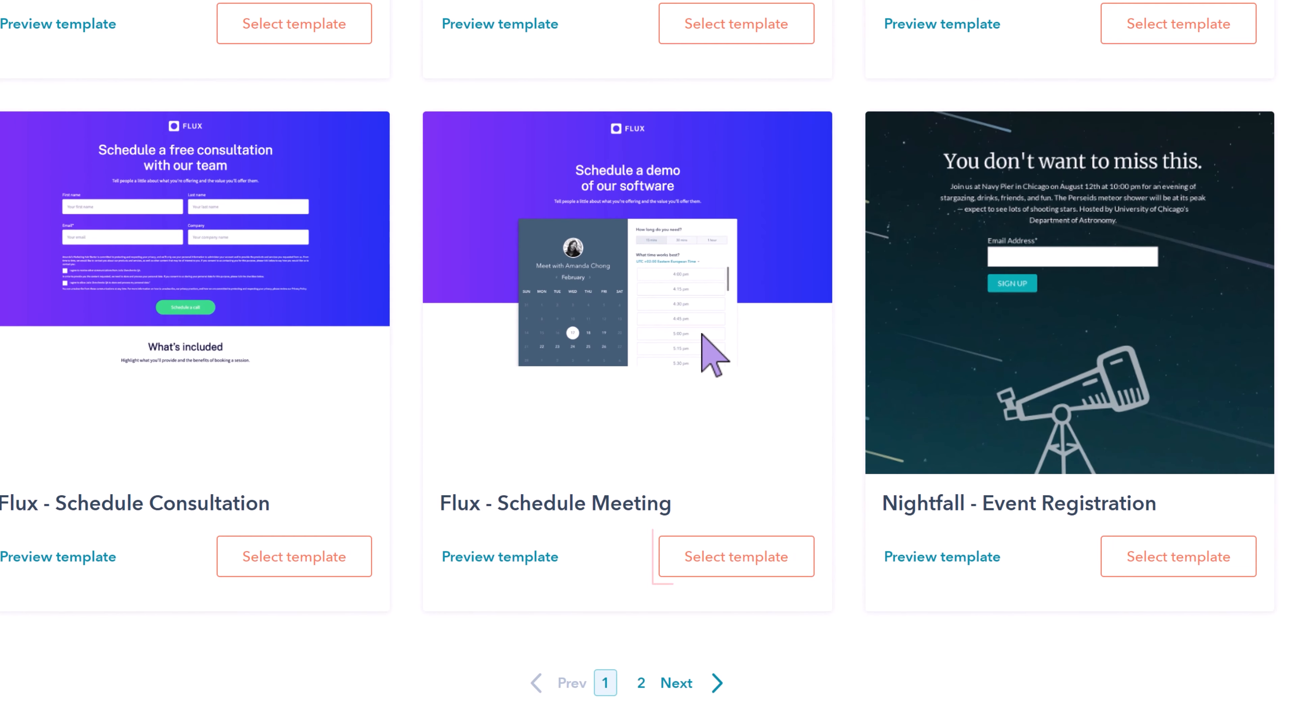
click(683, 575)
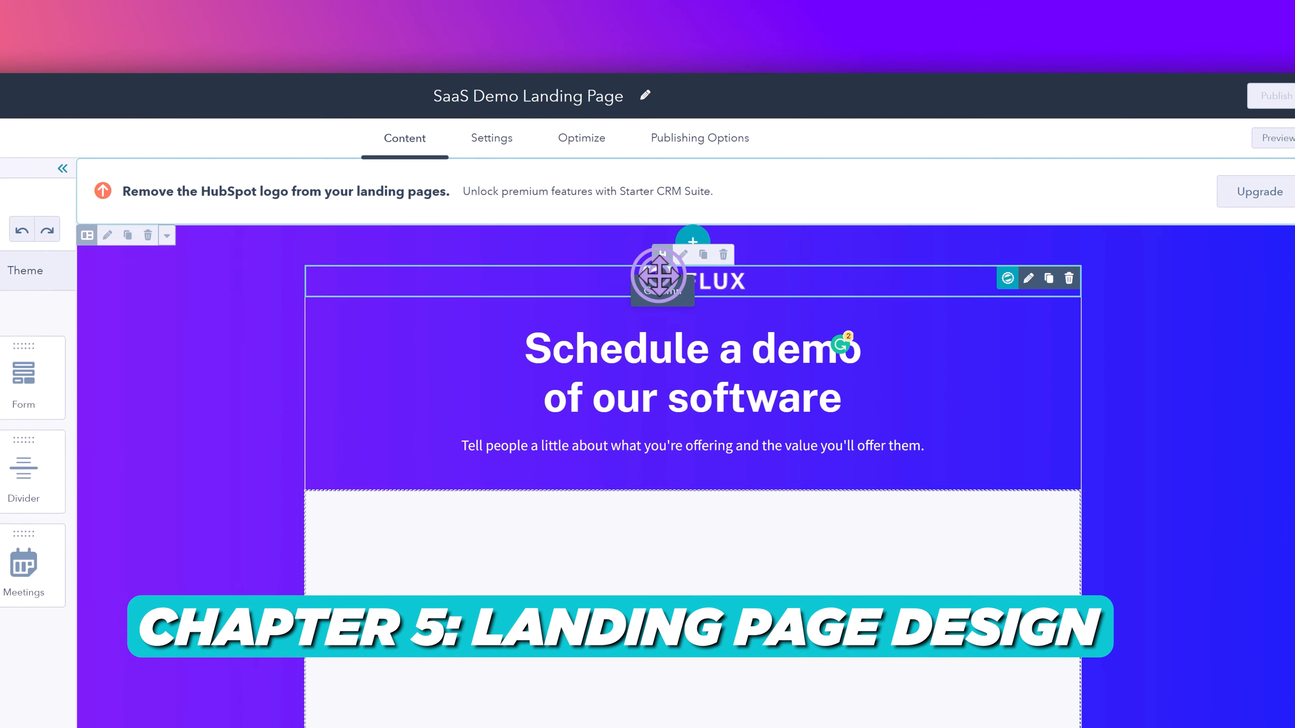
- Replace the header's Flux logo with the company logo image, uploading it from the computer
click(740, 181)
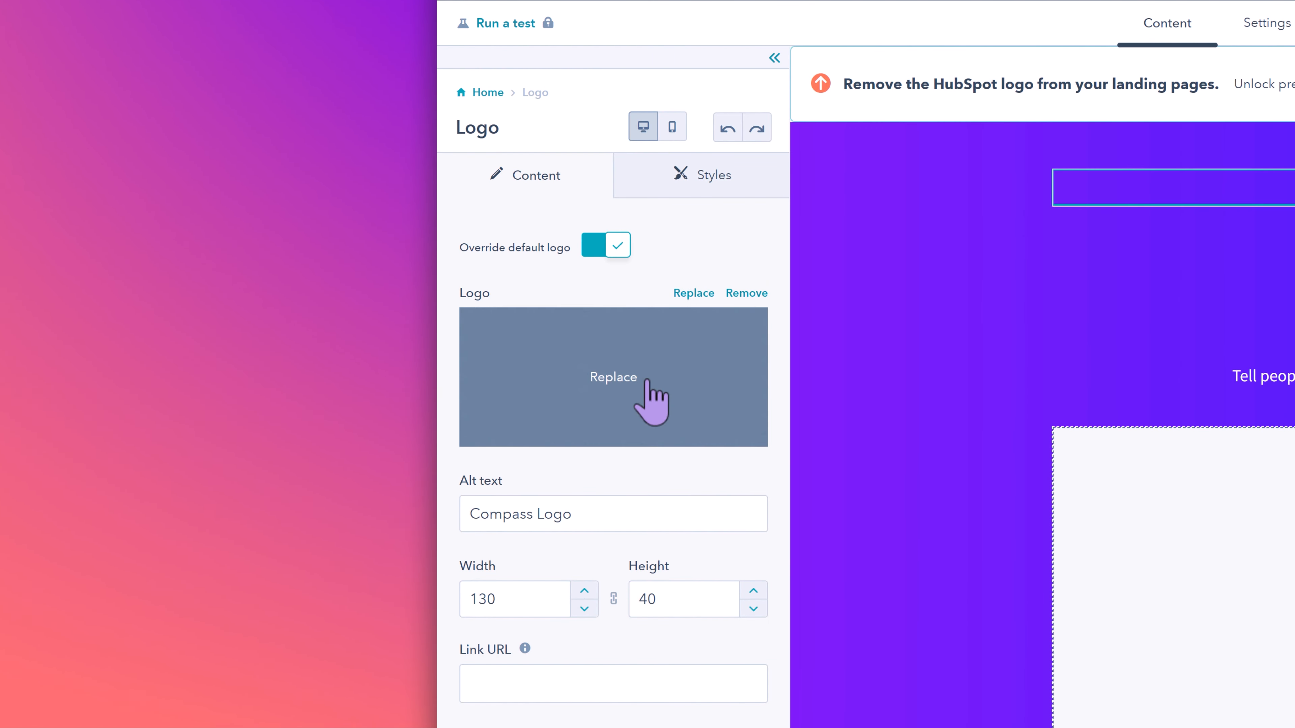
click(640, 379)
mouse_move(605, 396)
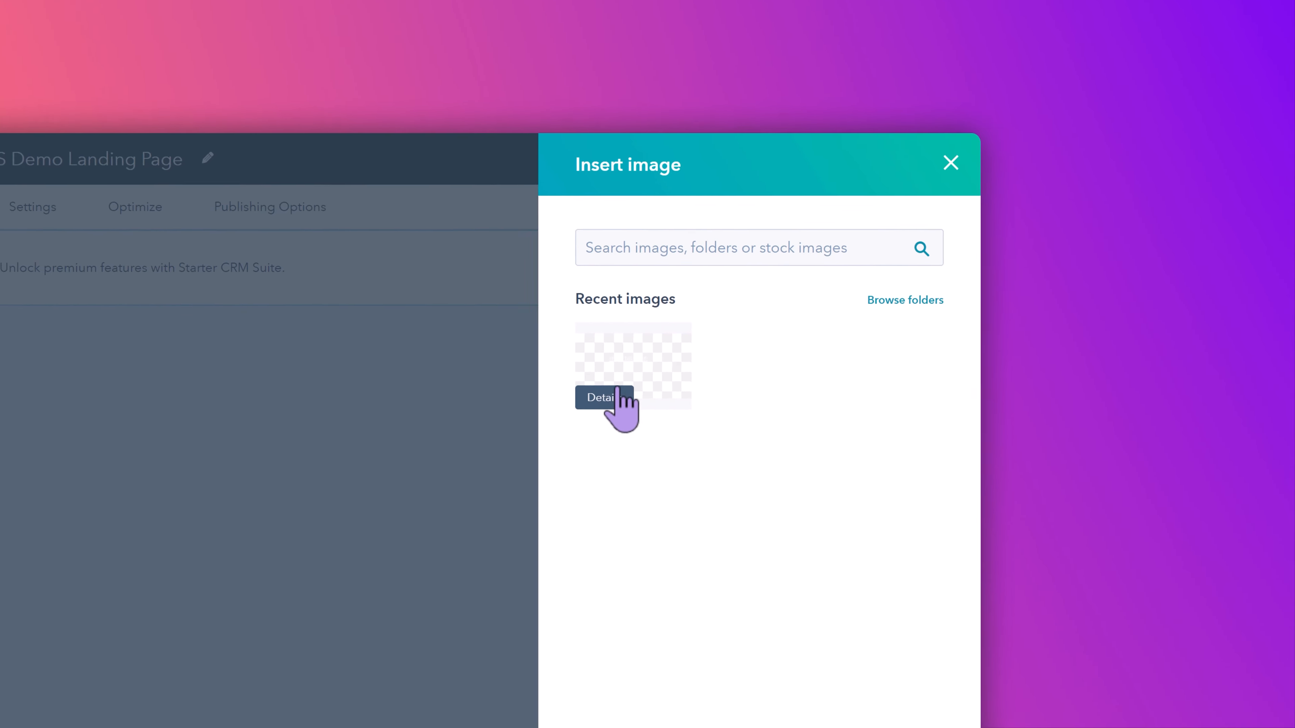
click(1032, 691)
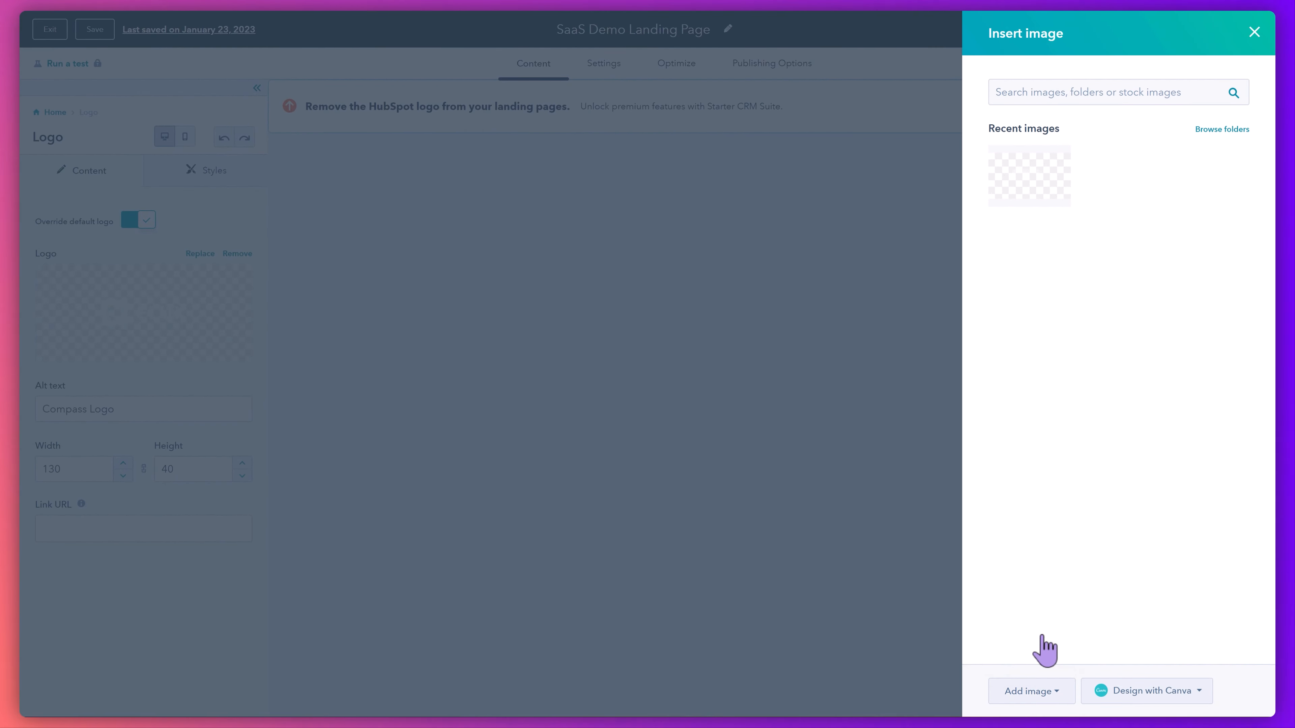
double_click(232, 128)
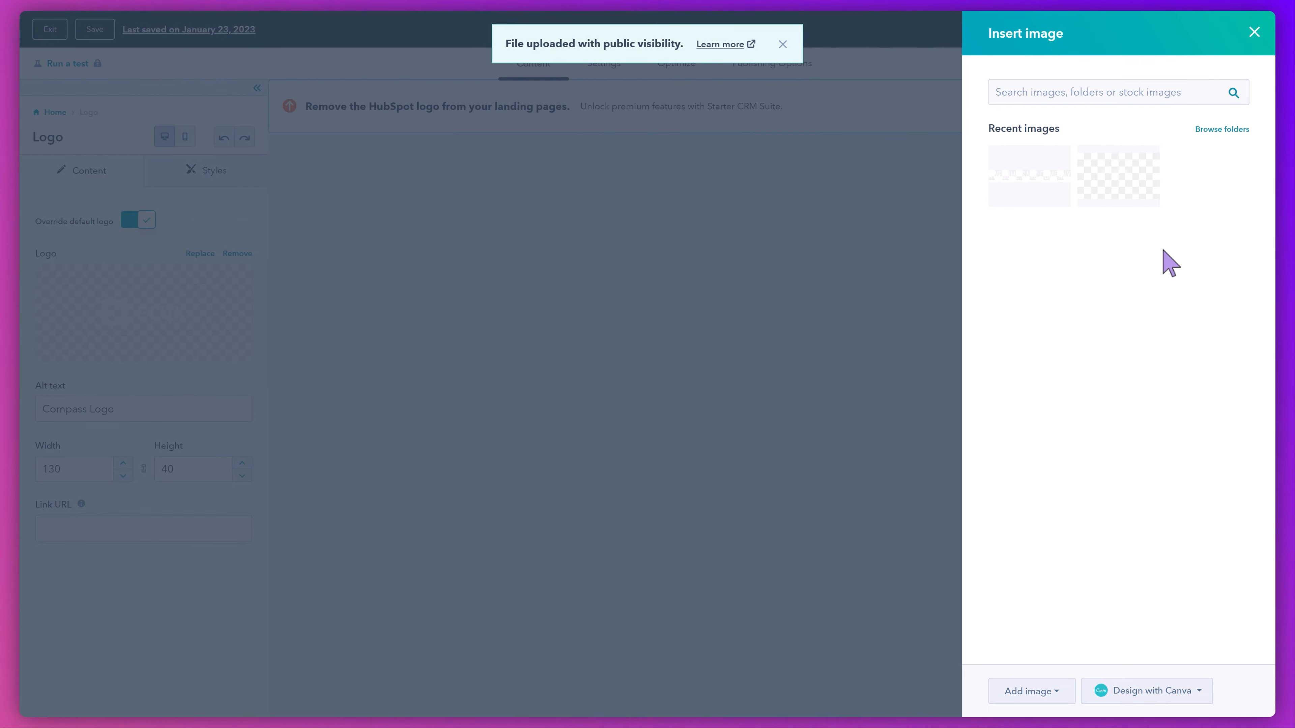
click(1023, 177)
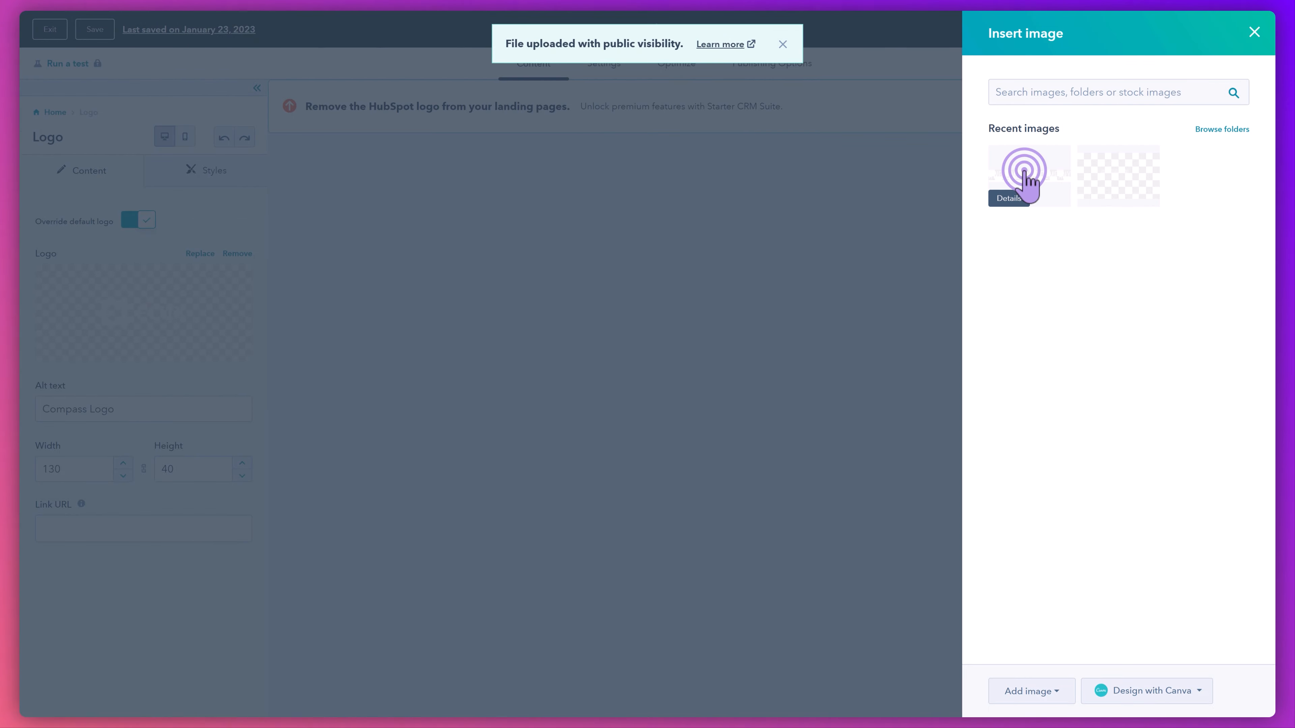
- Change the main heading below the logo to "Book a time with our awesome team"
drag(819, 298, 599, 290)
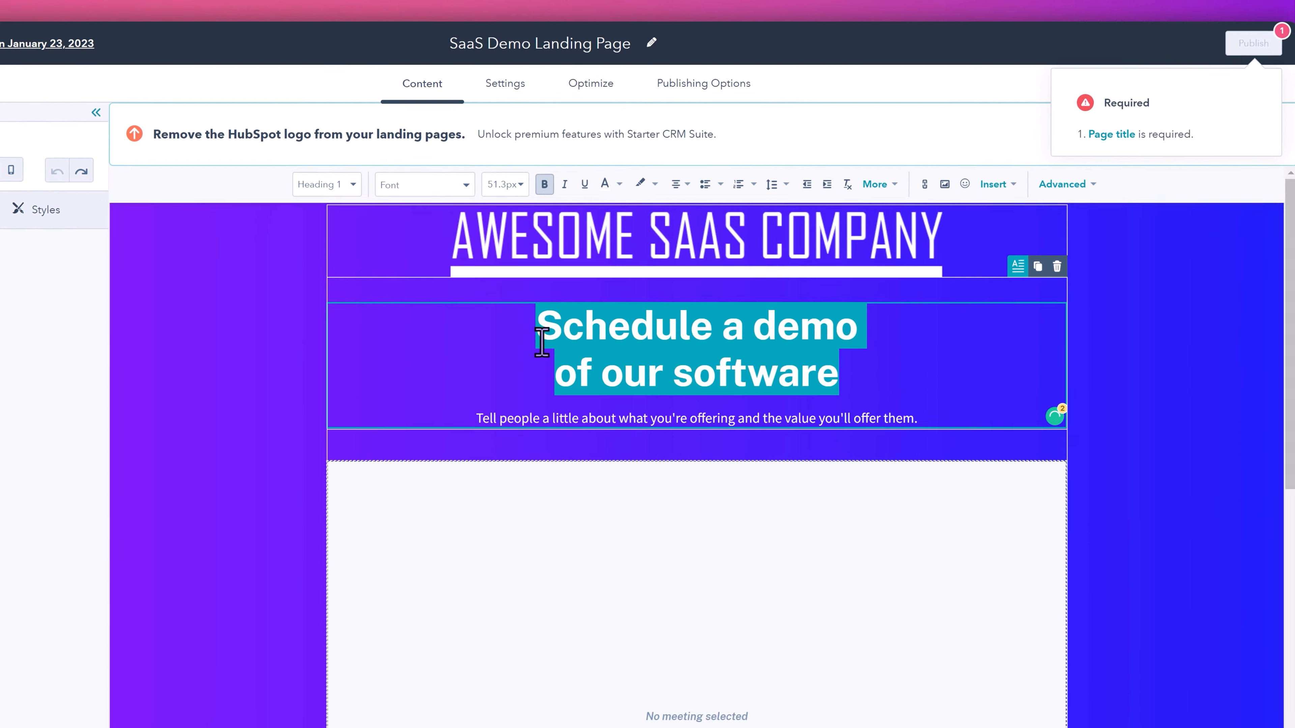
text(Book a time with our awesome team)
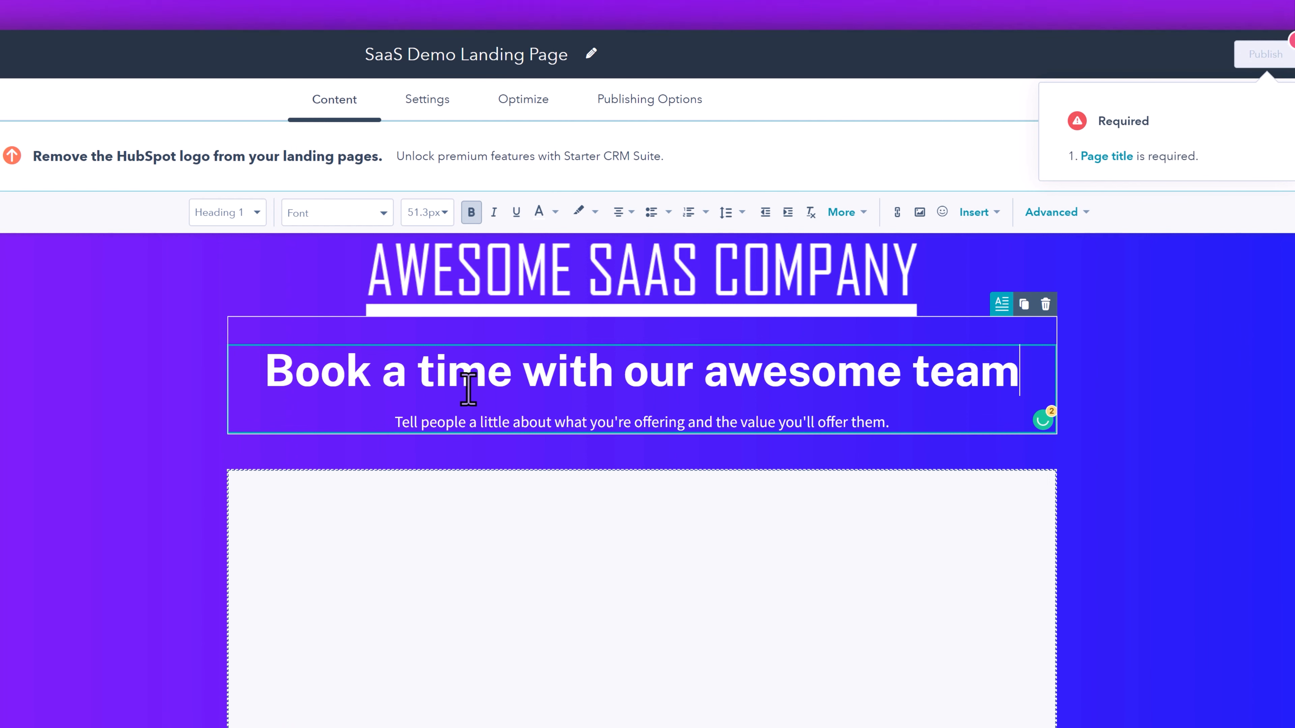
- Replace the subheading with "Our team will be demonstrating how our software can help your business get more sales, create more efficiency and cut costs."
triple_click(465, 422)
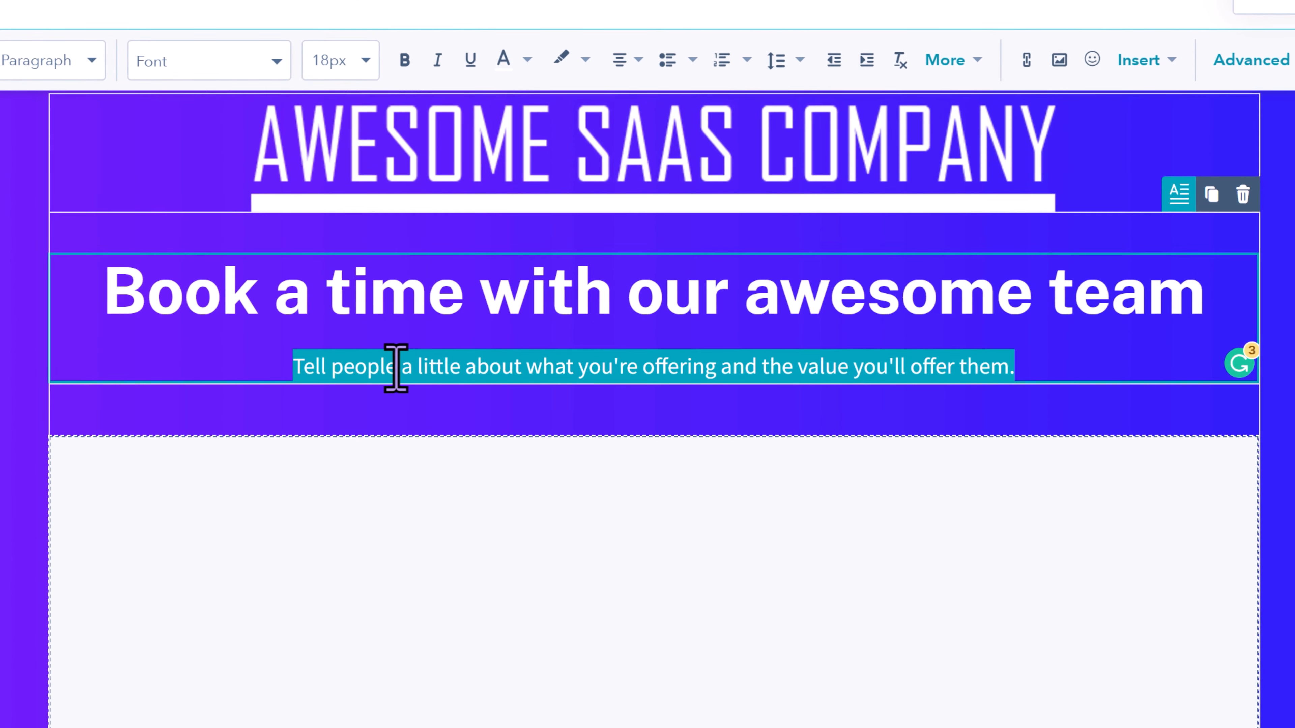
text(Our team will be demonstrating how our)
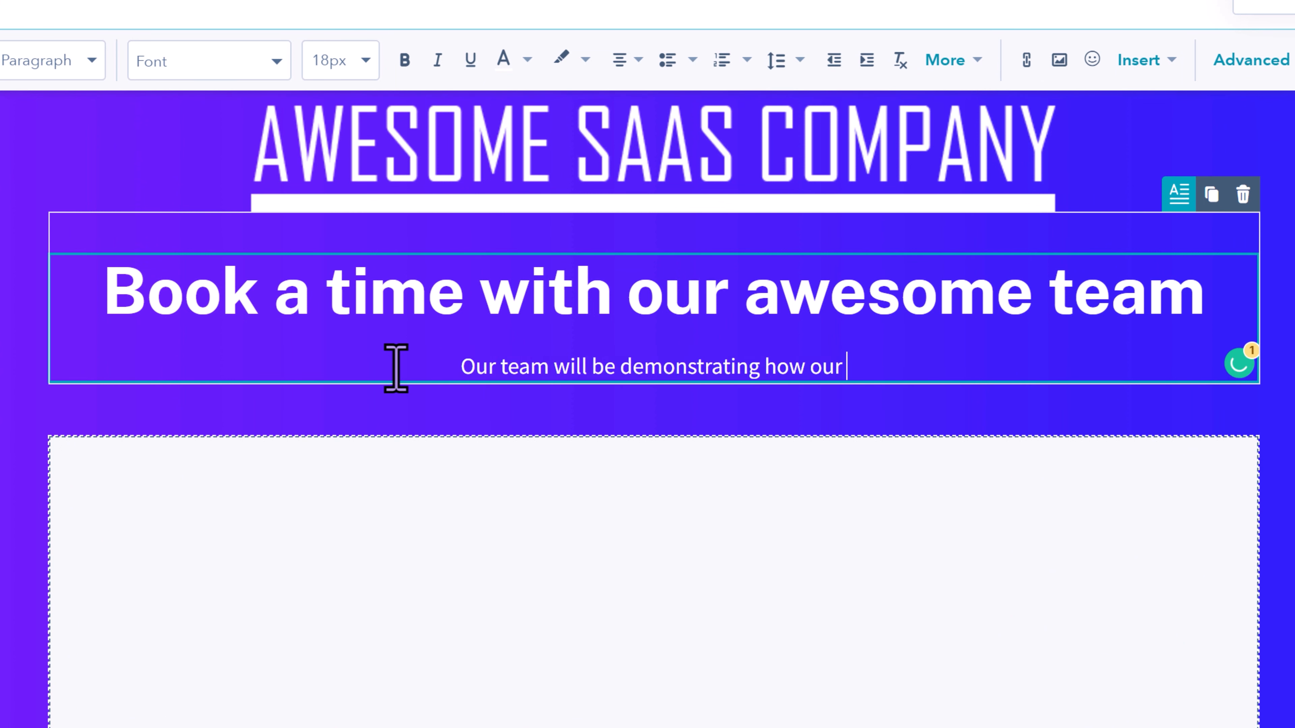
text( software can help your business get mor)
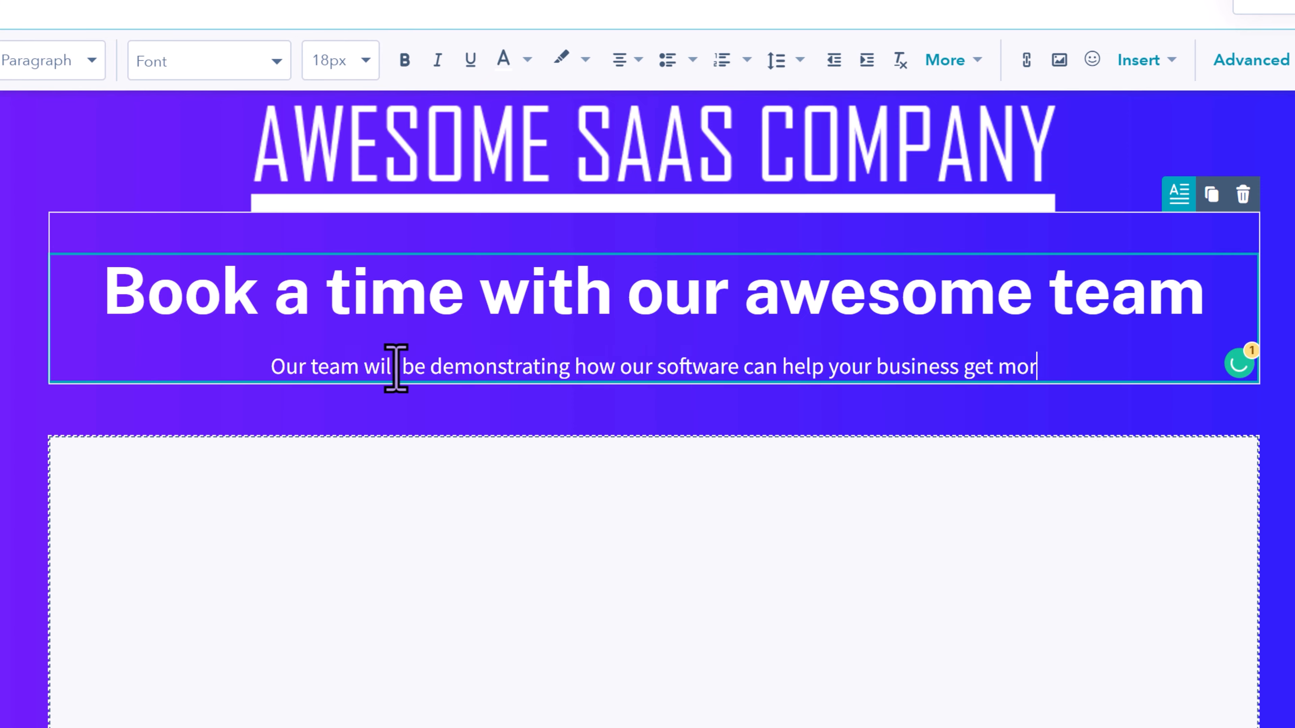
text(e sales, create more efficiency and cut costs.)
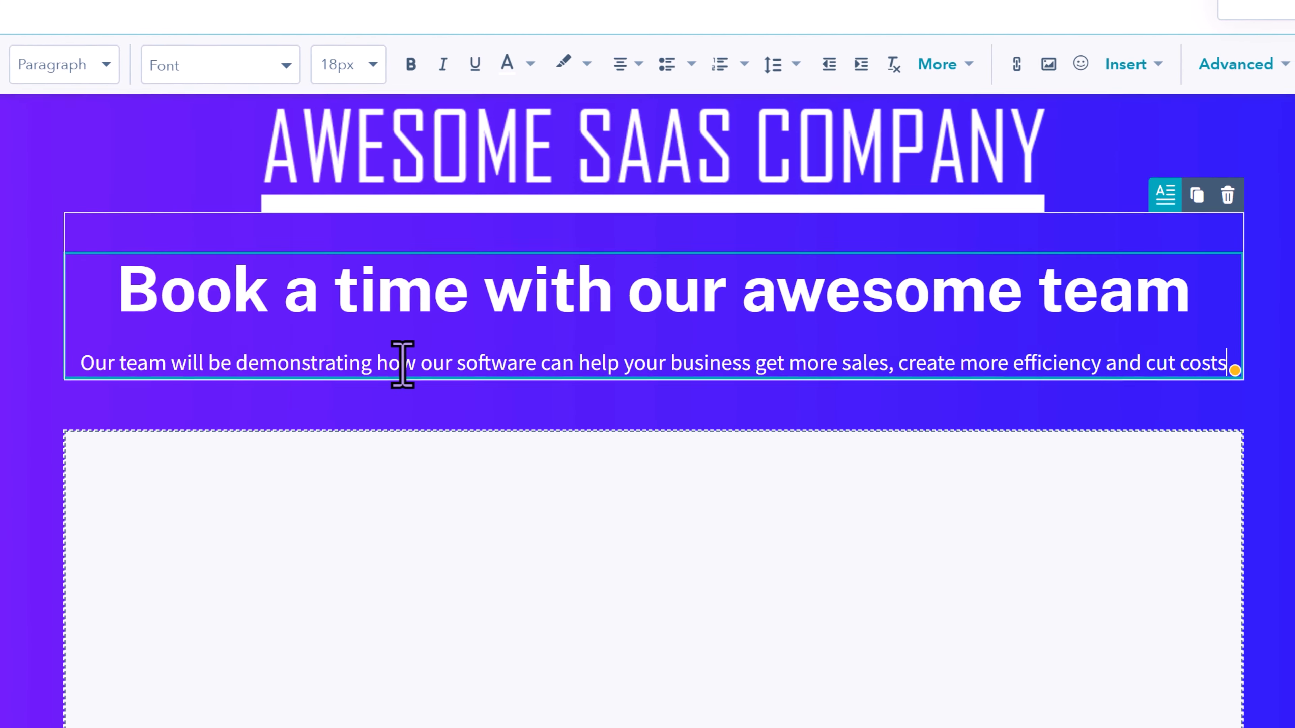
- Embed the "SaaS Introduction Demo" meeting link in the empty meetings module and check its time zone selector
scroll(474, 439, down, 5)
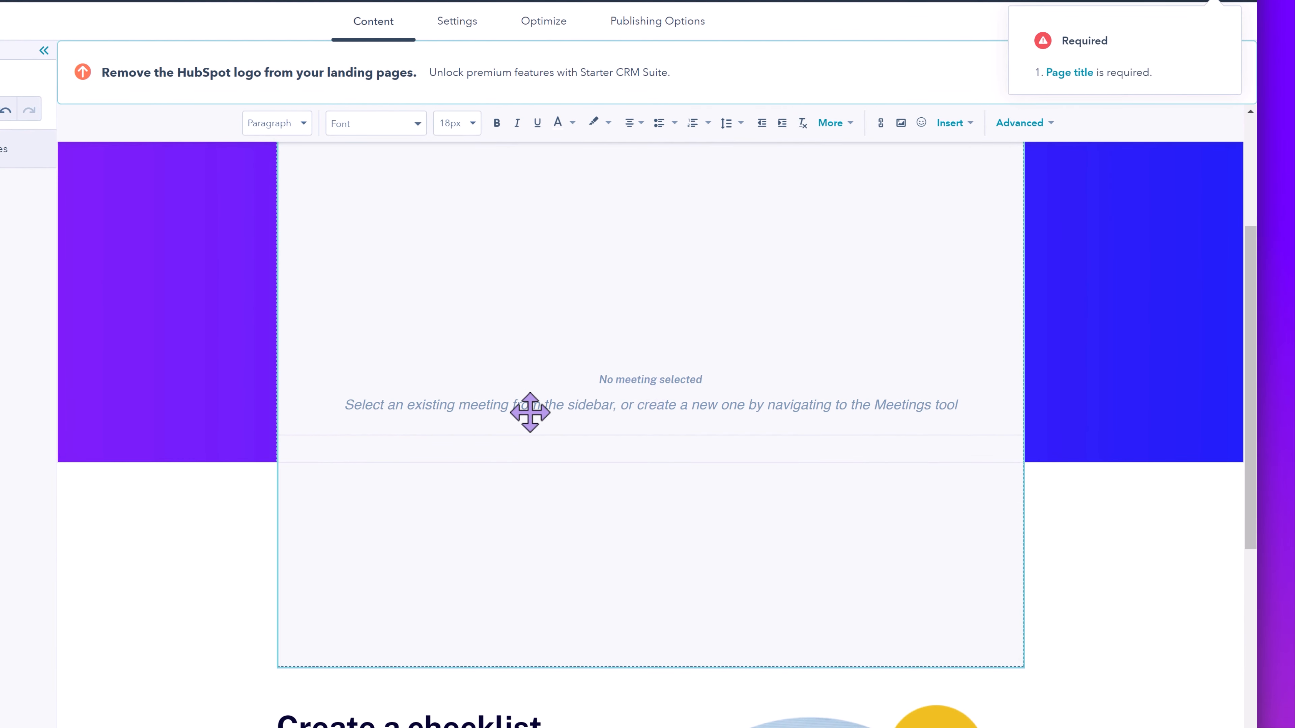
click(640, 396)
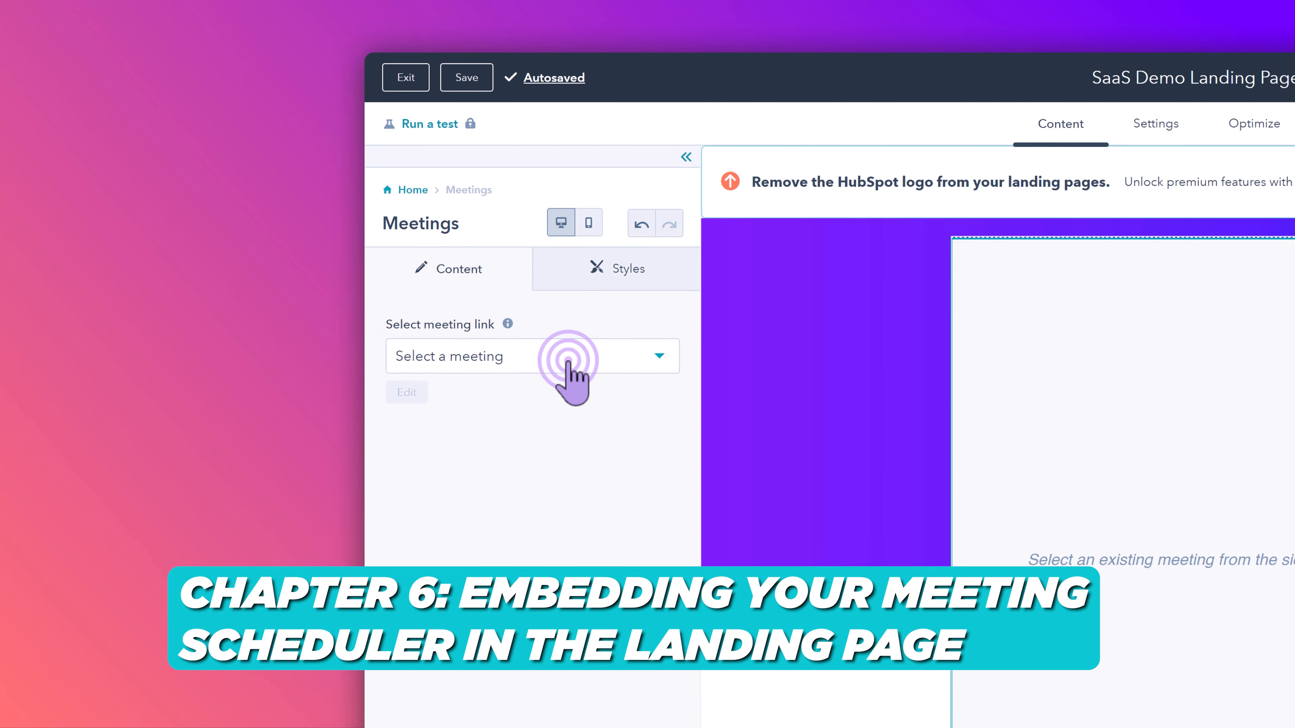
click(570, 367)
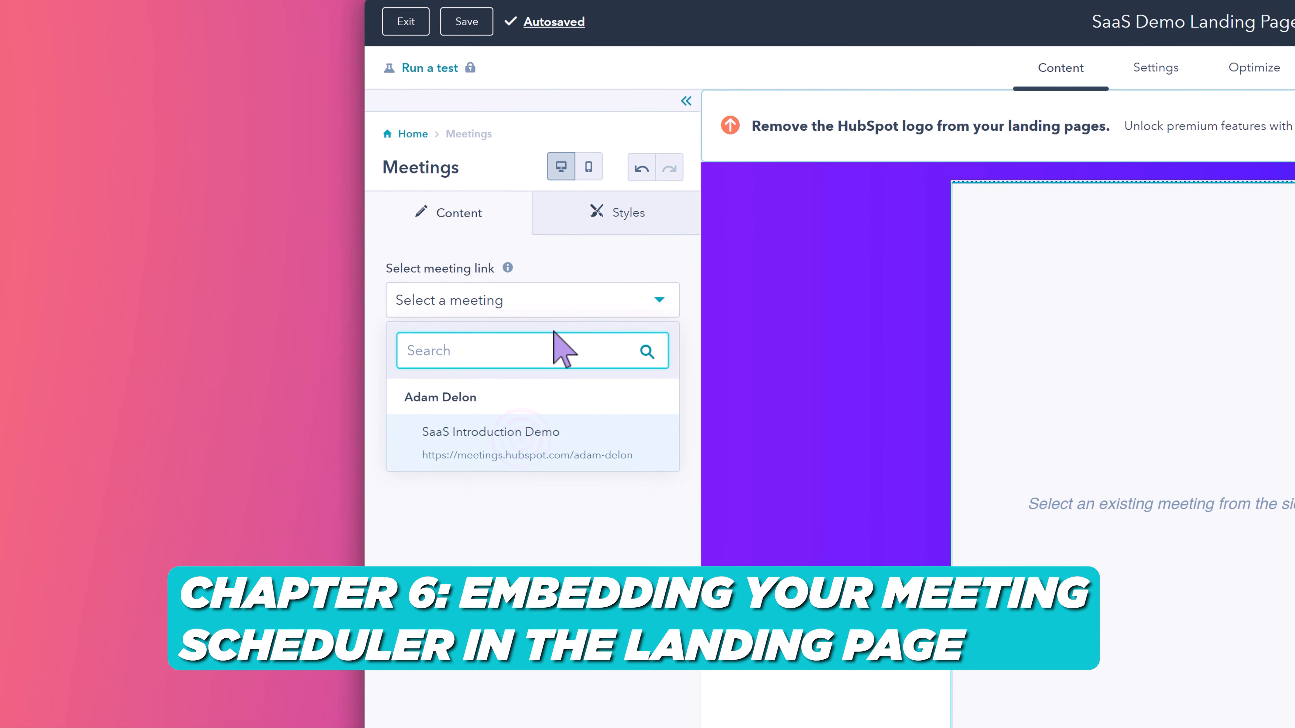
click(541, 489)
click(529, 380)
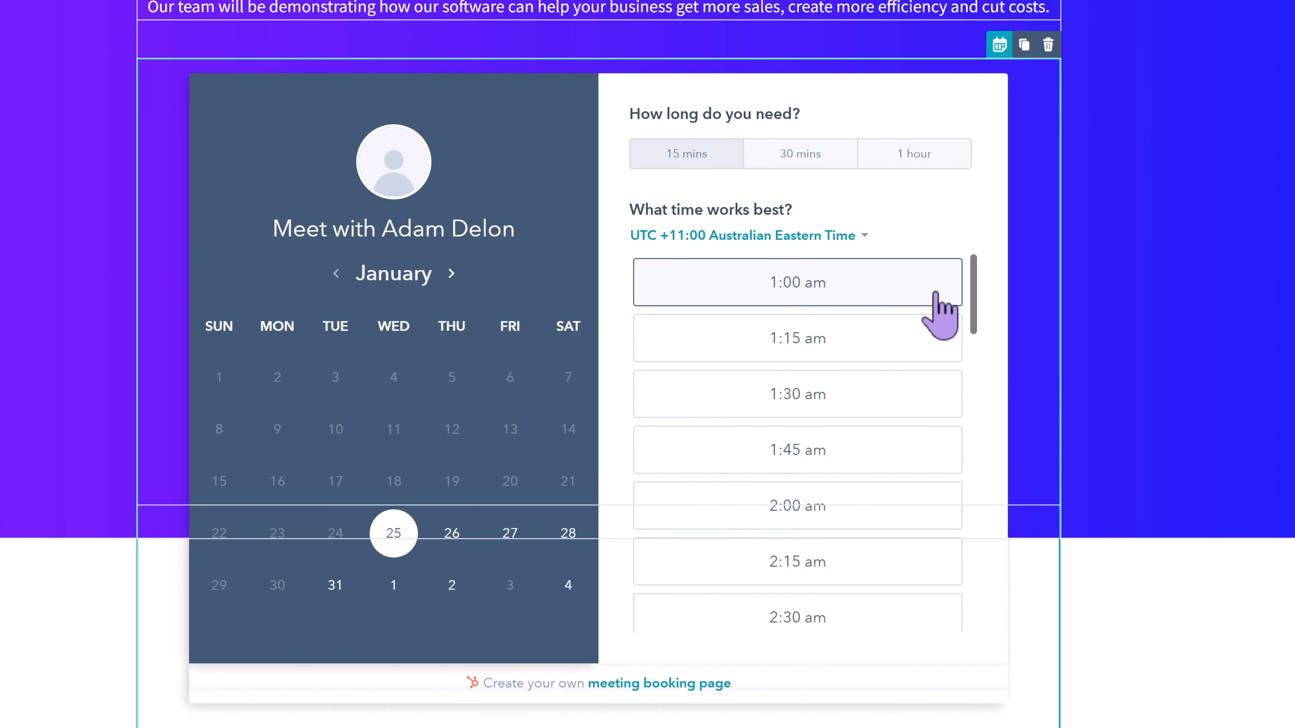
click(796, 235)
click(933, 233)
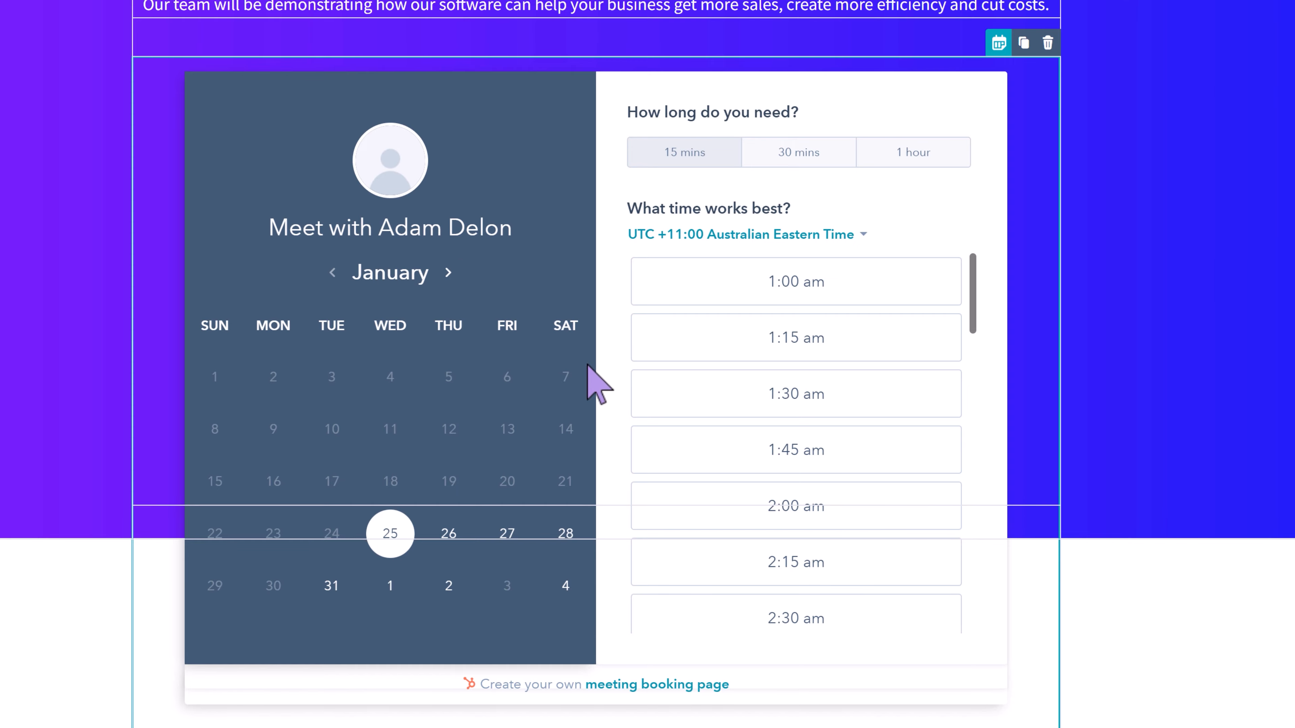
- Set the first gradient color of the hero section's background to orange (FF9902)
click(28, 136)
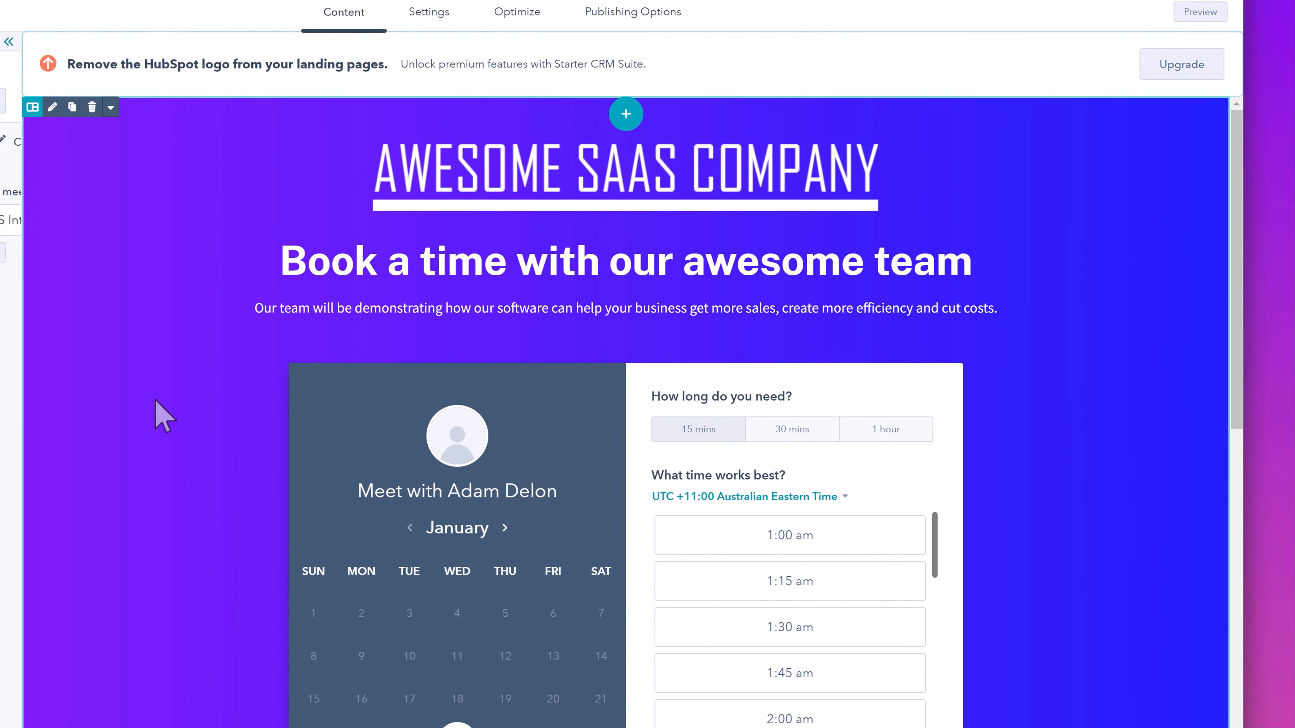
click(155, 401)
click(132, 274)
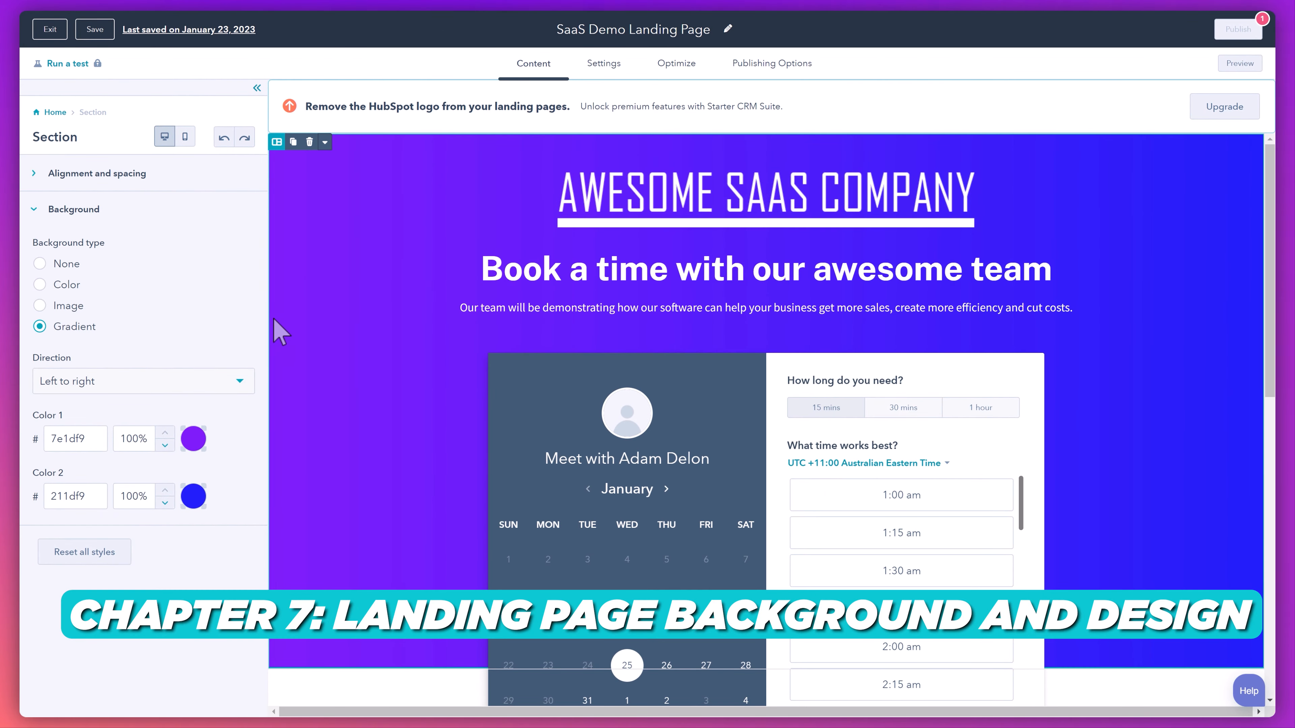
click(60, 464)
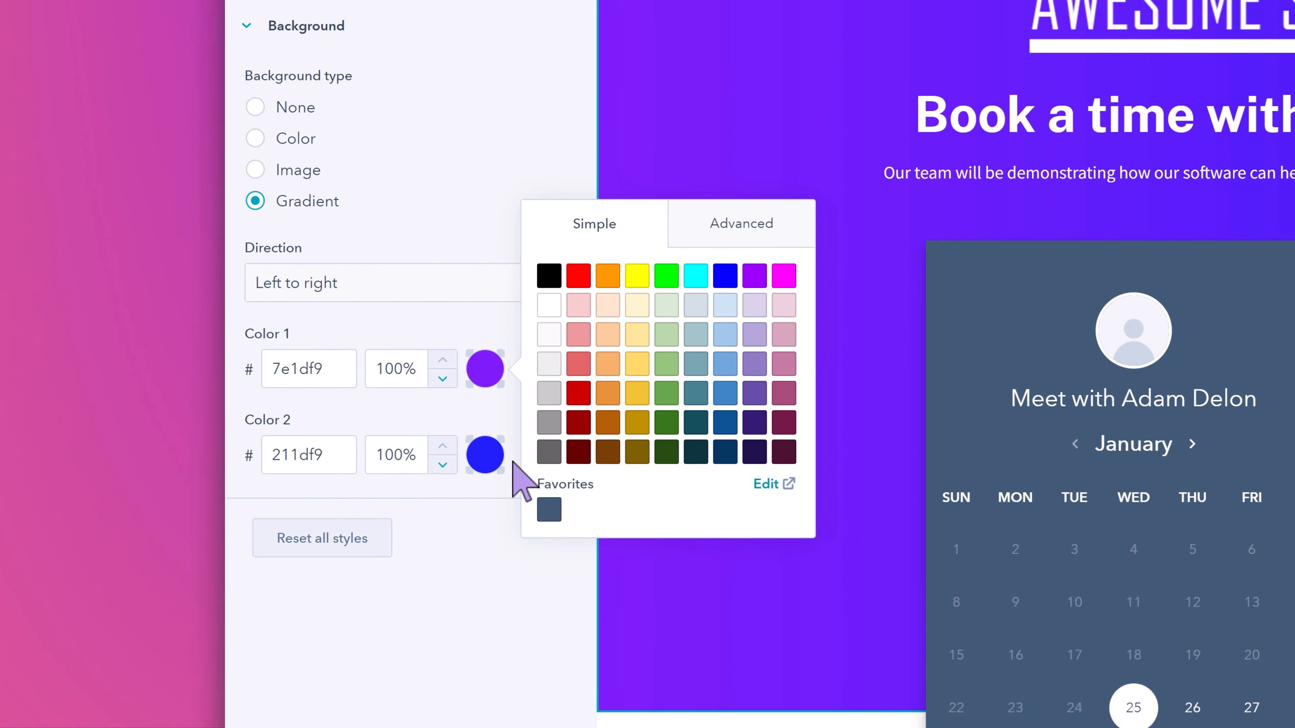
click(608, 278)
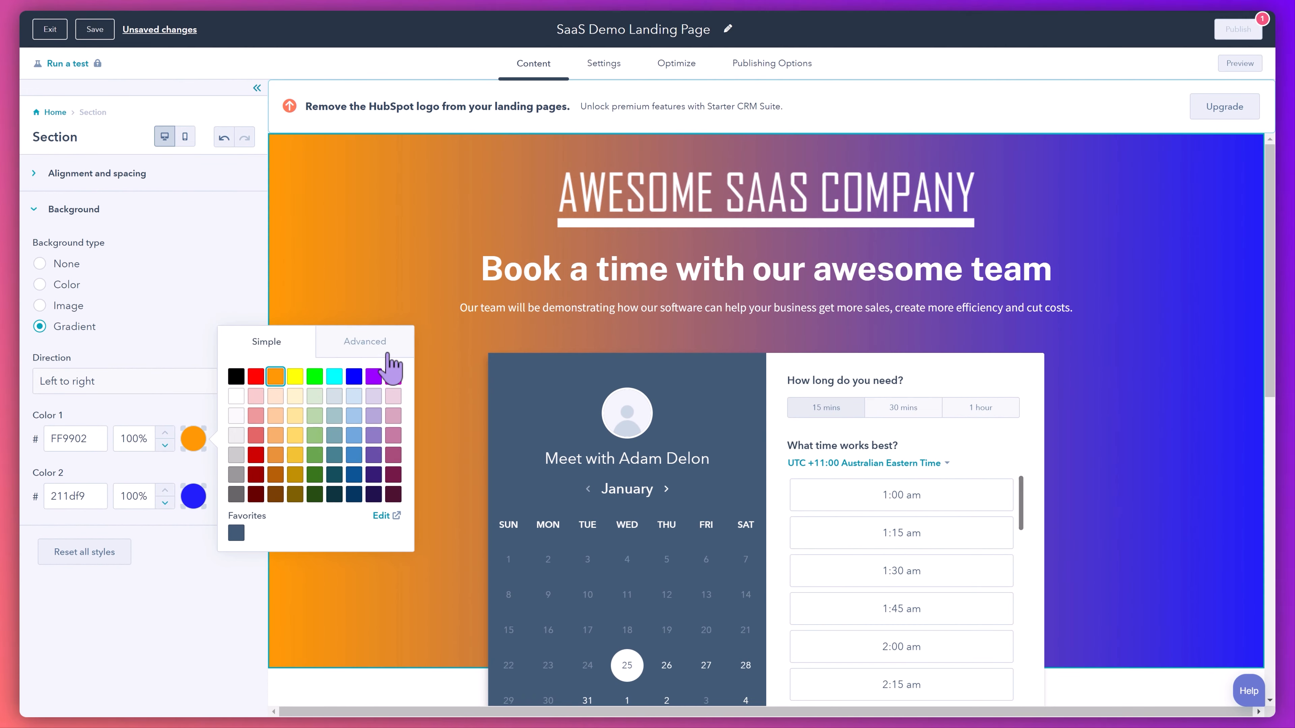
click(424, 545)
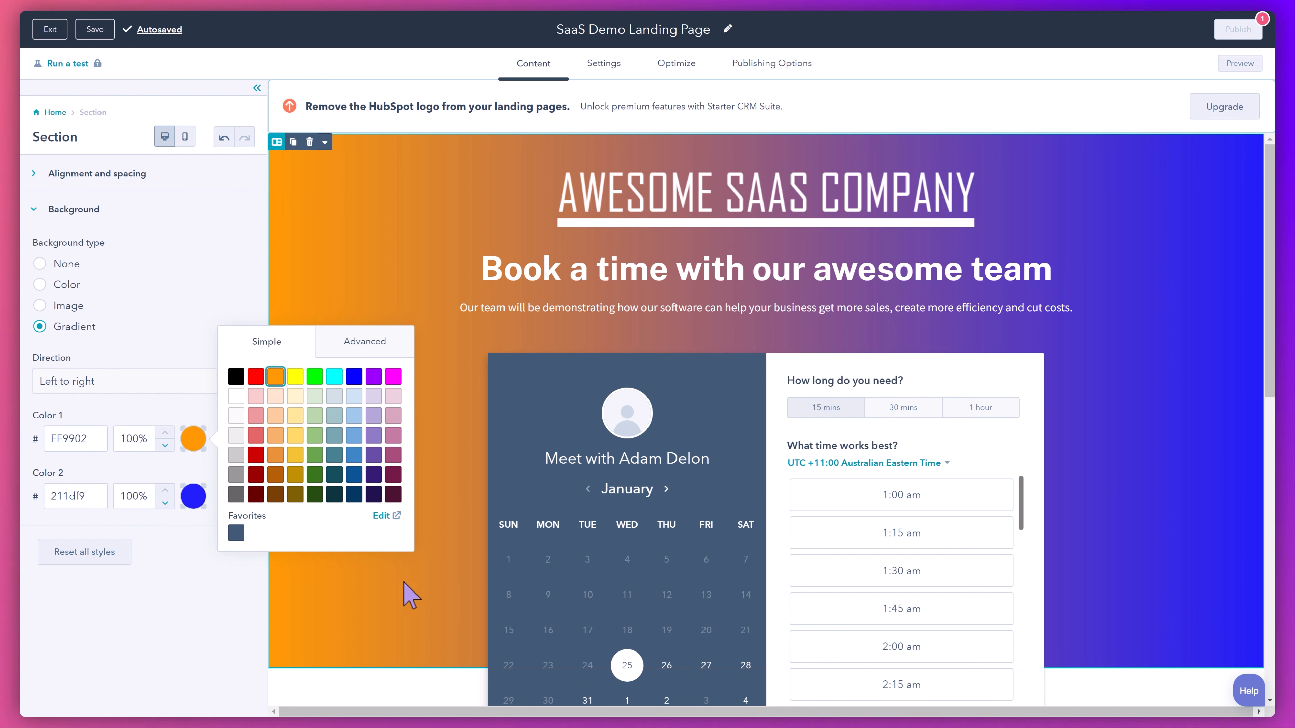
click(193, 438)
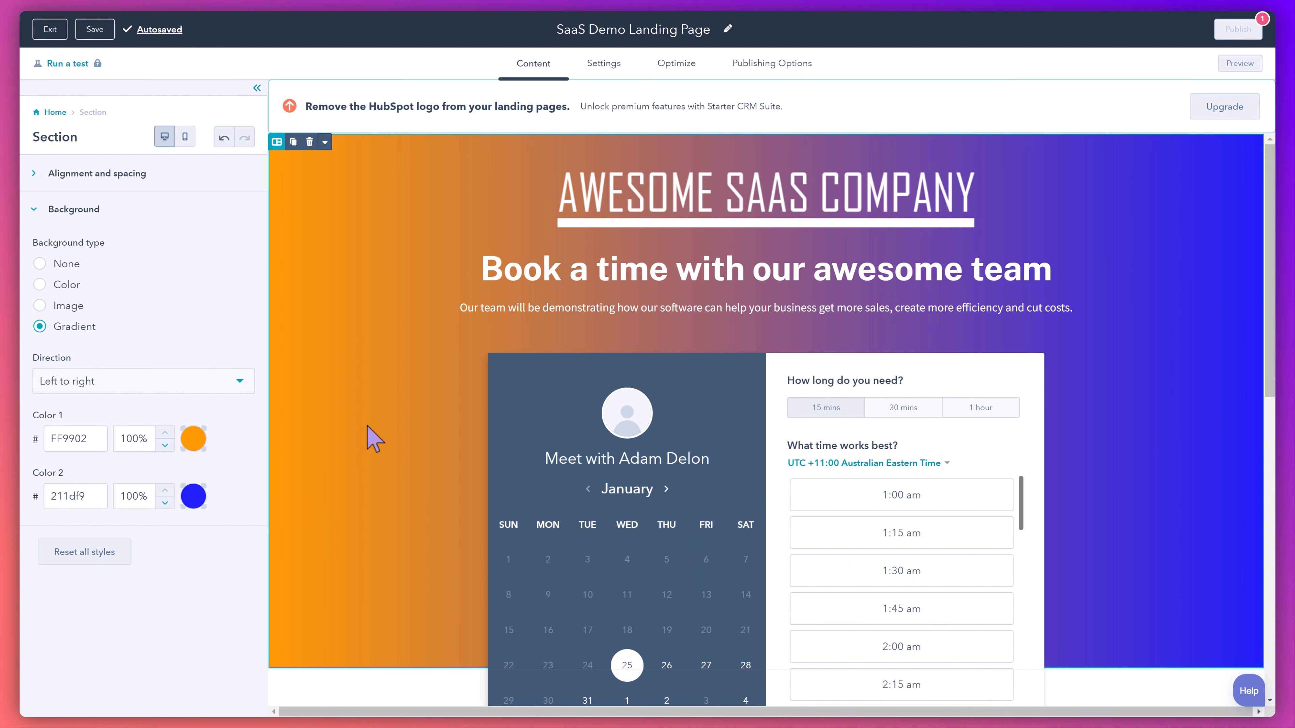
- Set the checklist heading to "What you will gain" and the intro to "Here's a list of benefits of what you'll gain from our discovery session"
scroll(393, 428, down, 2)
scroll(393, 429, down, 10)
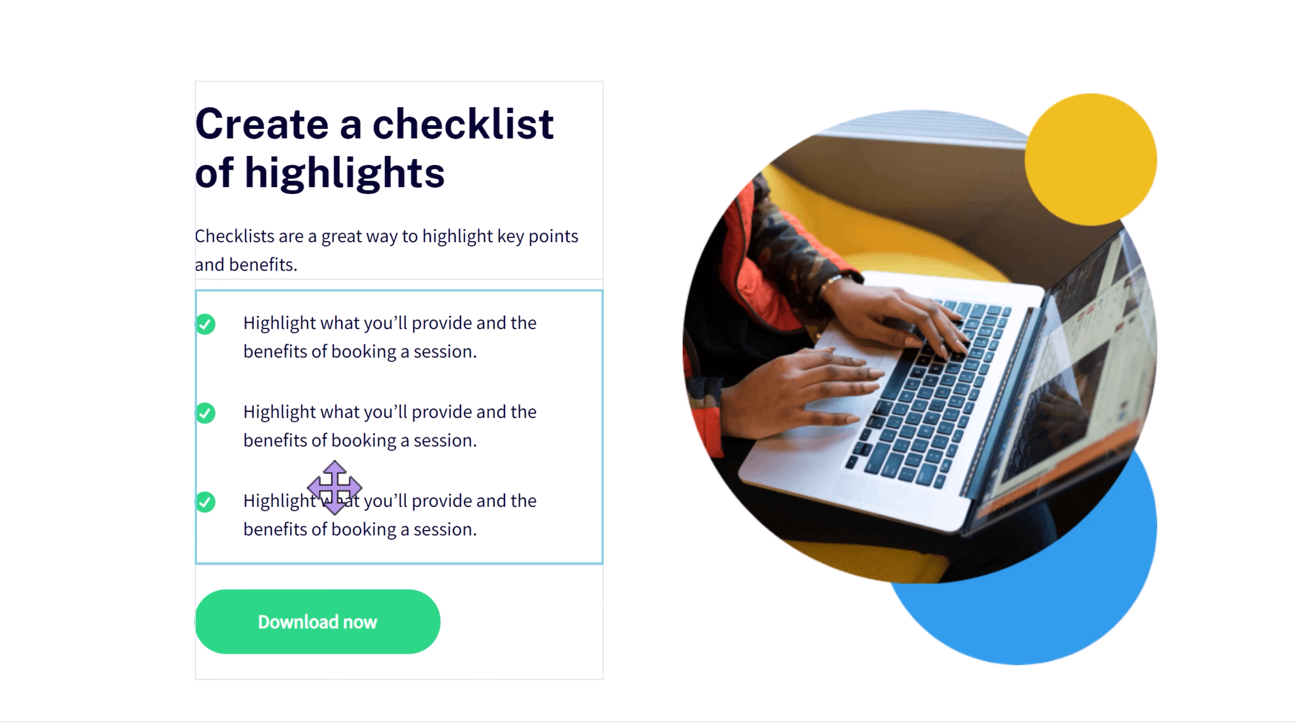
double_click(376, 183)
click(383, 178)
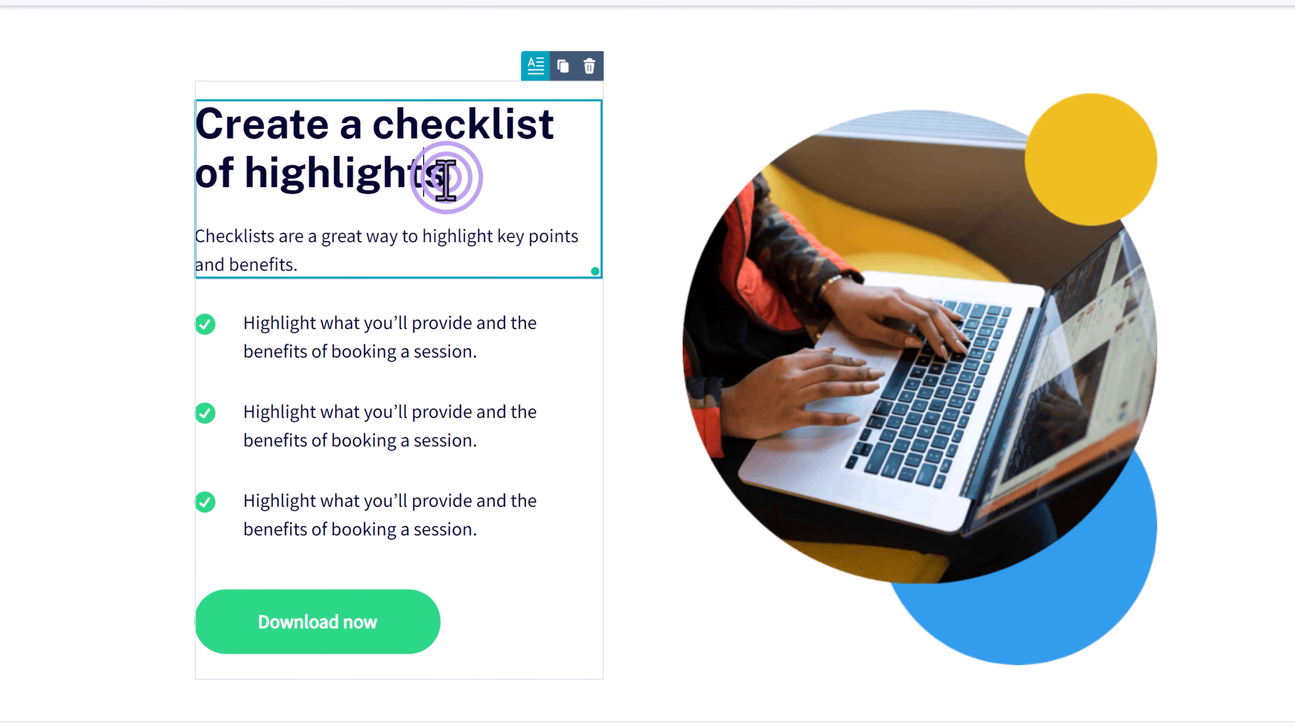
drag(445, 179, 181, 135)
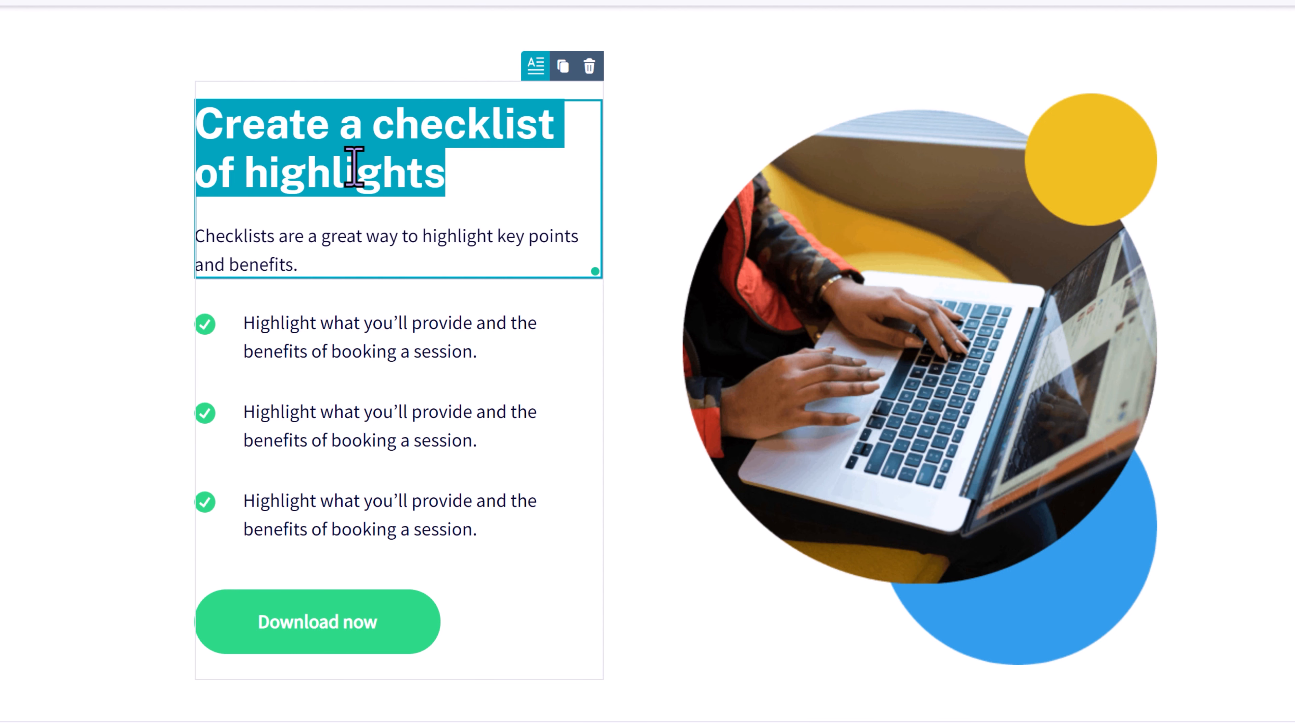
text(What you will gain)
drag(298, 238, 182, 206)
text(Here's a list of benefits of what you'll gain from our discovery session)
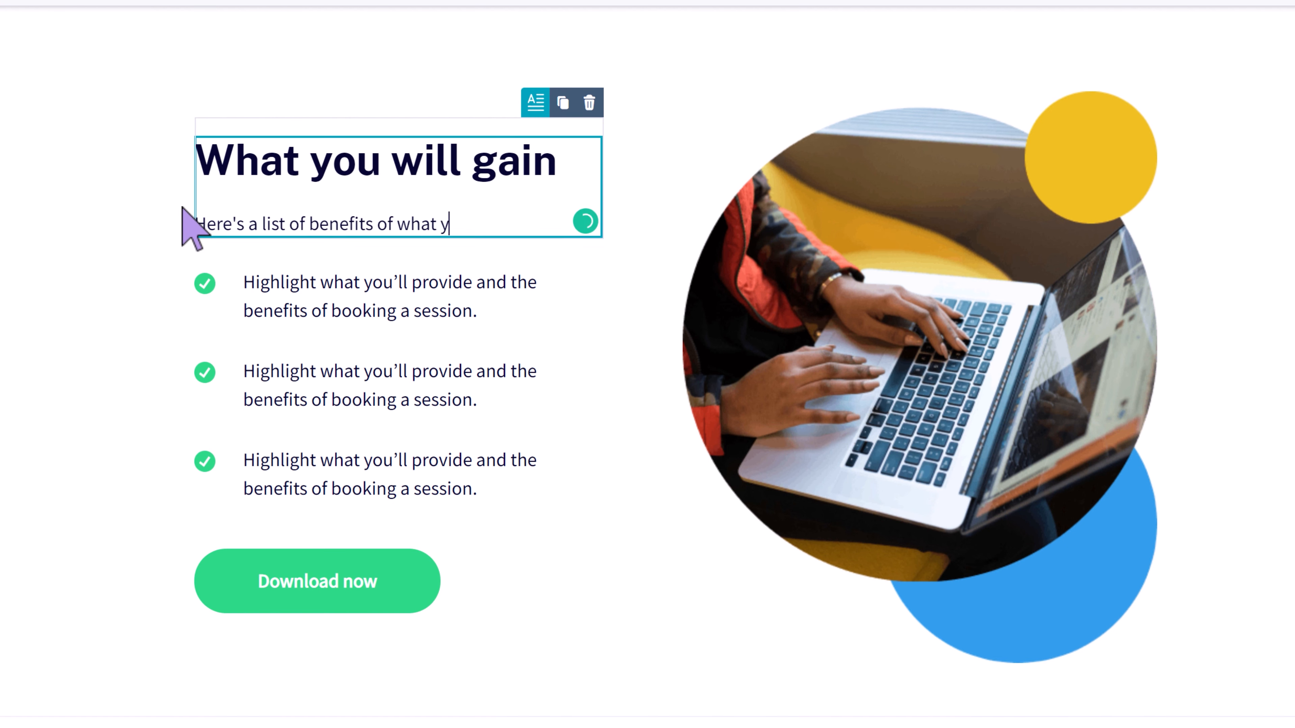
- Rewrite the first two checklist items as "How can Awesome SaaS save me time" and "How can Awesome SaaS create more leads"
click(347, 310)
drag(490, 330, 251, 311)
text(How can Awesome SaaS save me time)
drag(482, 404, 242, 372)
text(How can Awesome SaaS create more lea)
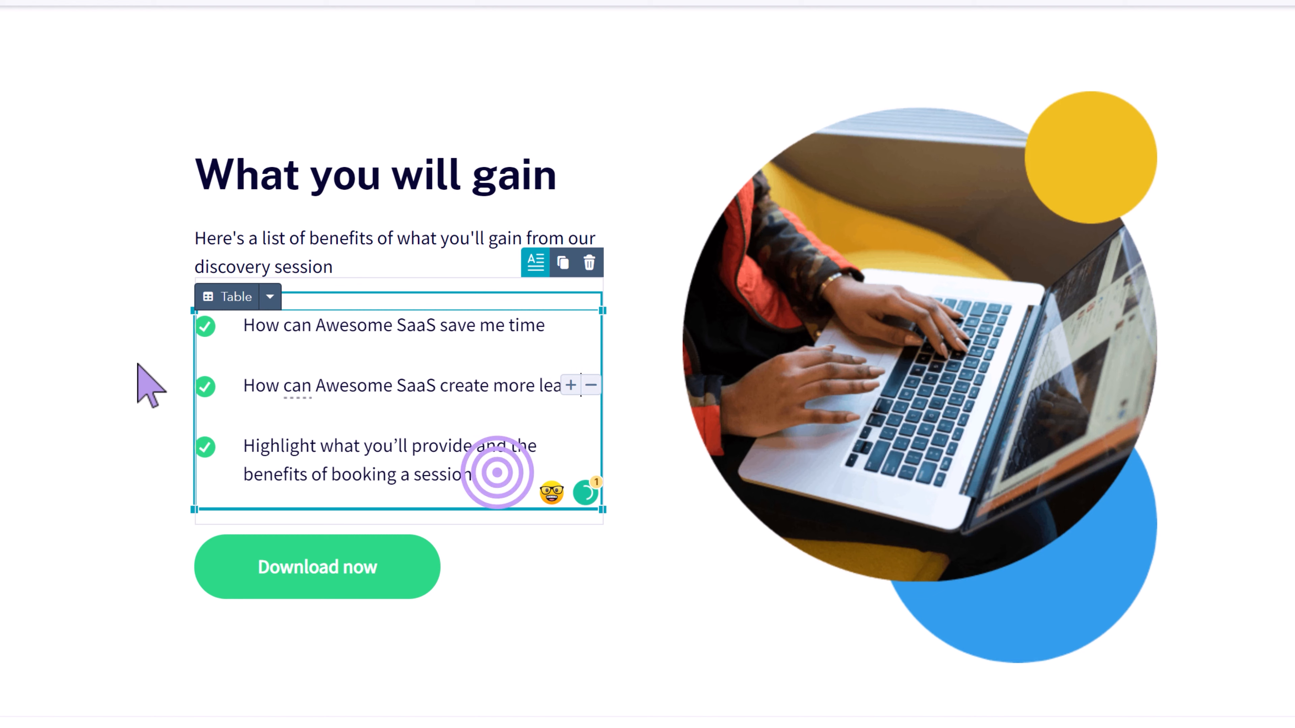
- Rewrite the third checklist item as "Download a free ebook on how to supercharge your sales"
drag(497, 473, 241, 434)
text(Download a free ebook on how to supercharge your sales)
click(84, 488)
scroll(84, 486, up, 1)
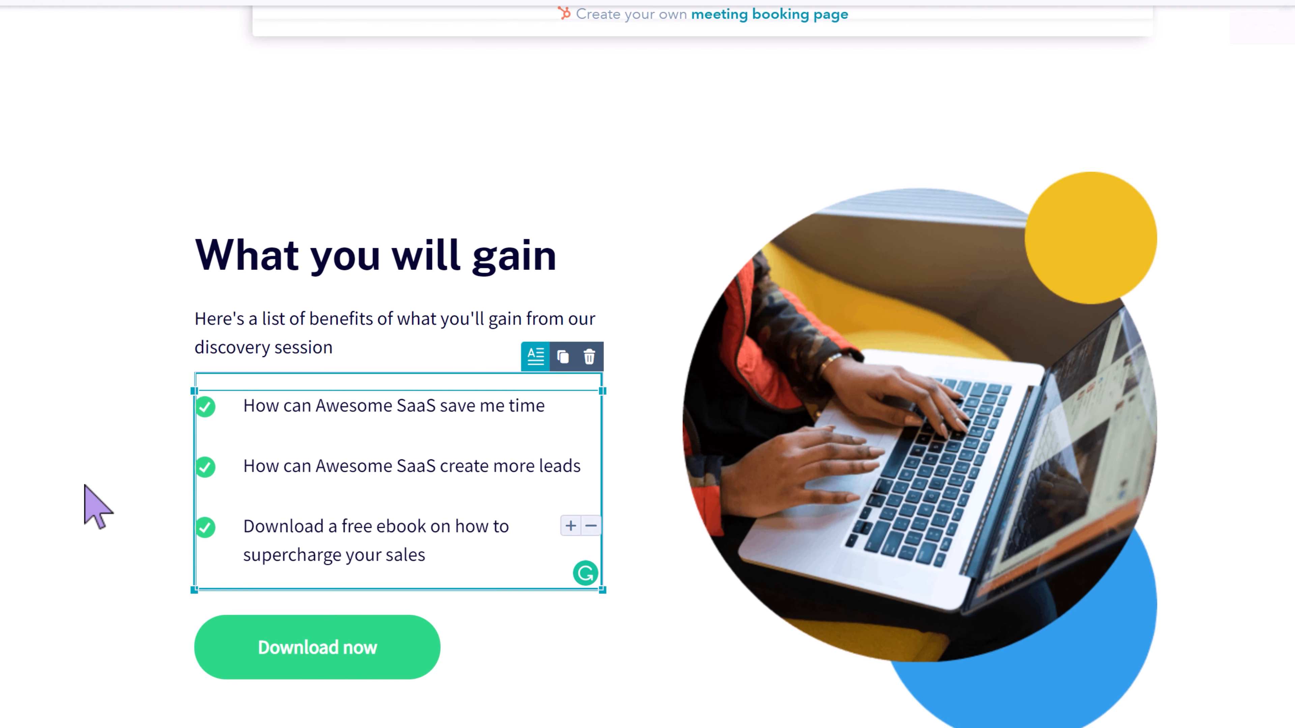
- Replace the laptop image beside the checklist with an uploaded circular photo of a woman at a desk
click(874, 468)
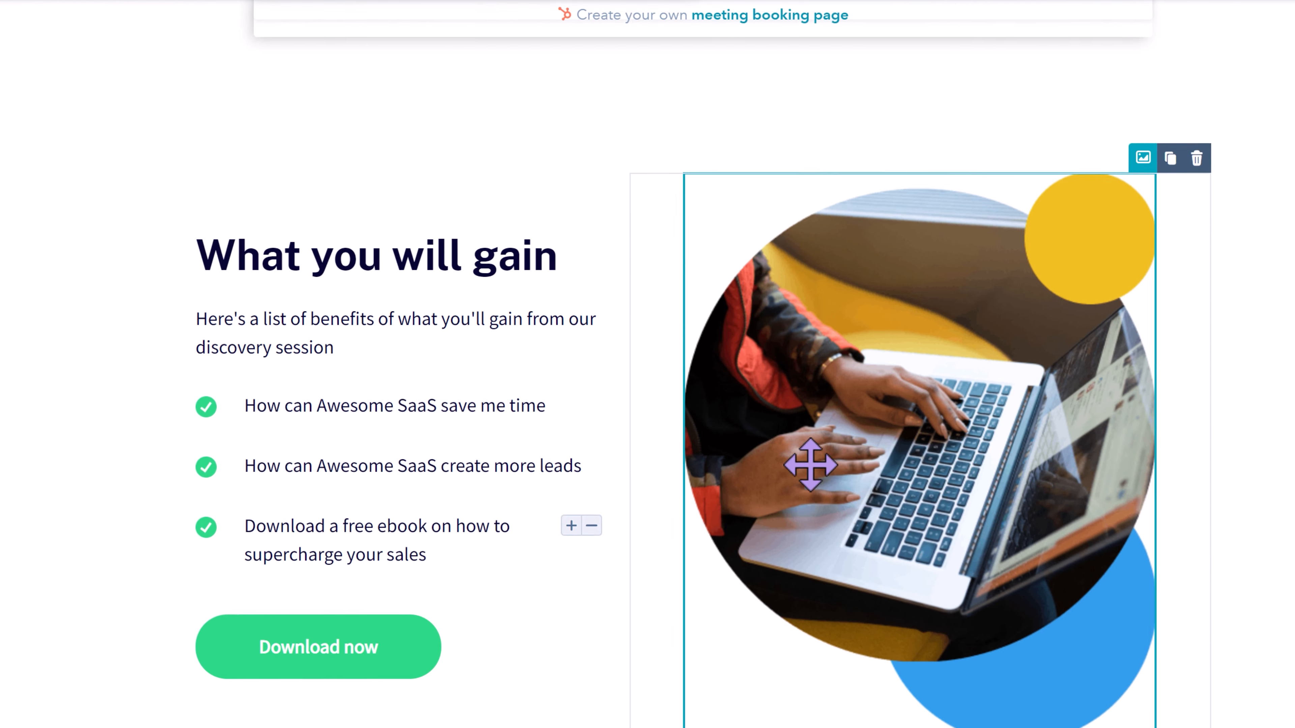
click(32, 172)
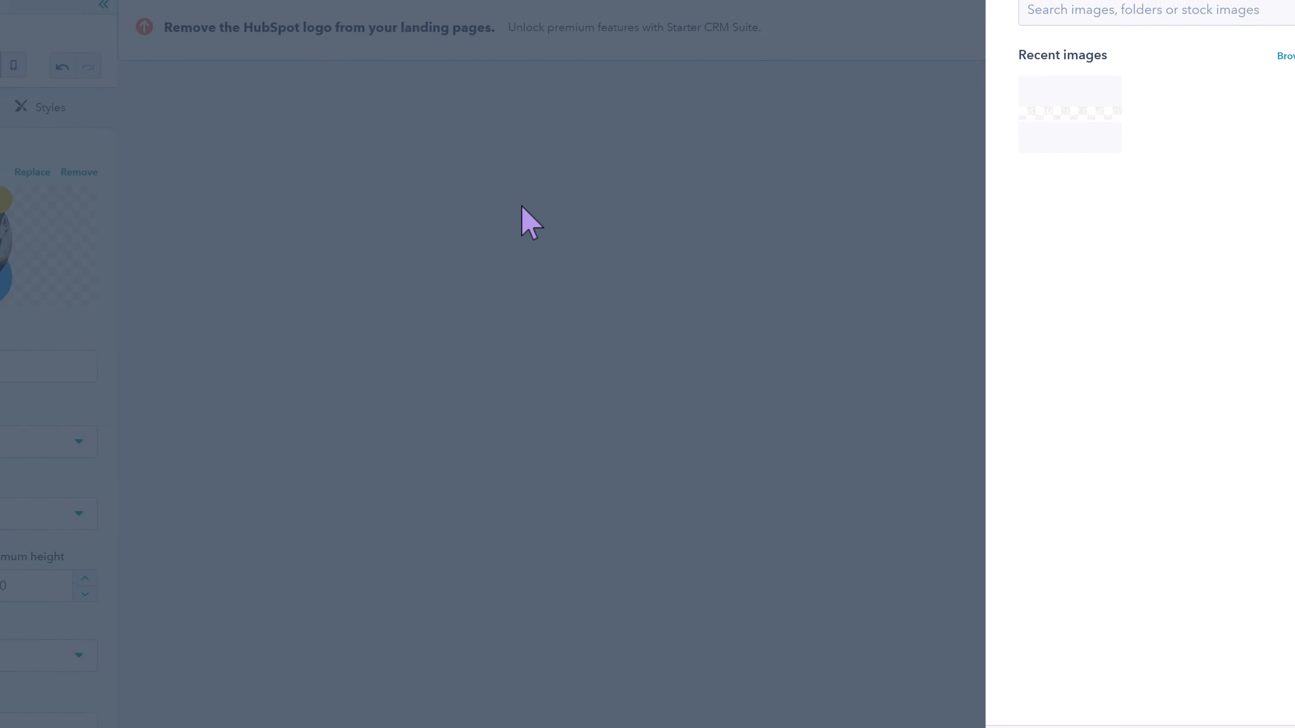
click(1027, 703)
click(1037, 685)
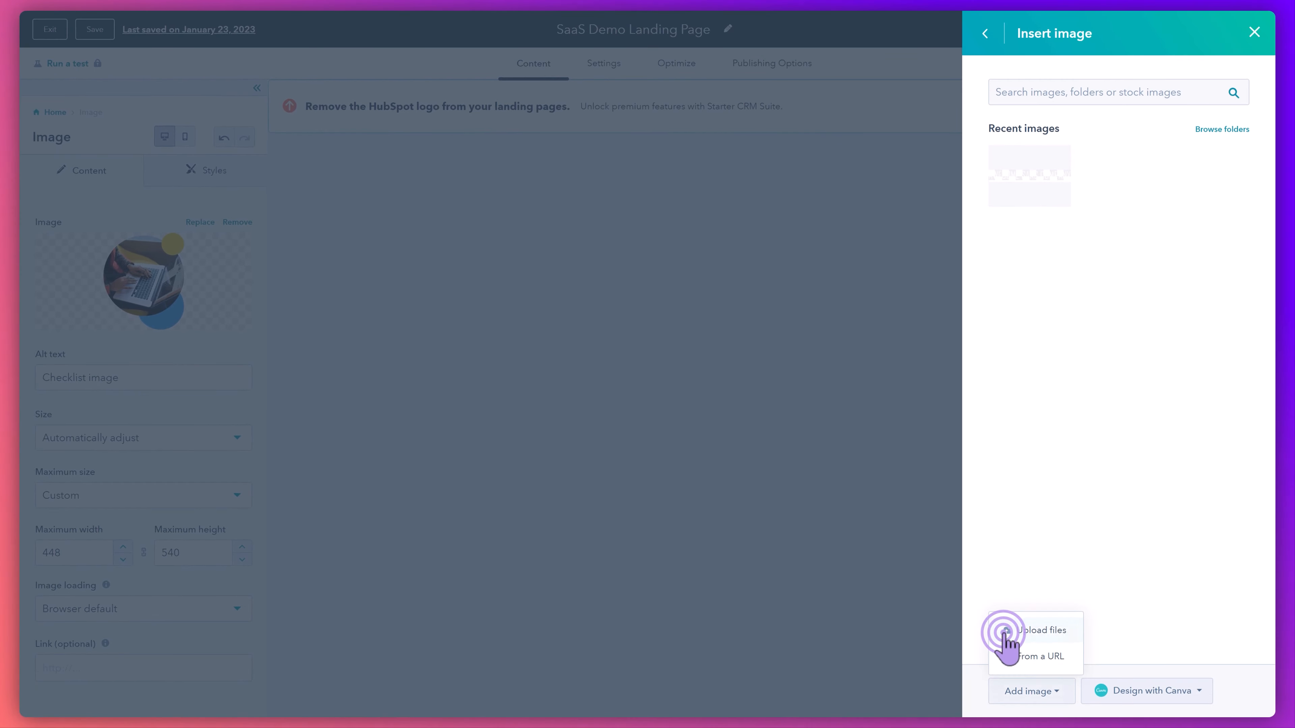
click(530, 338)
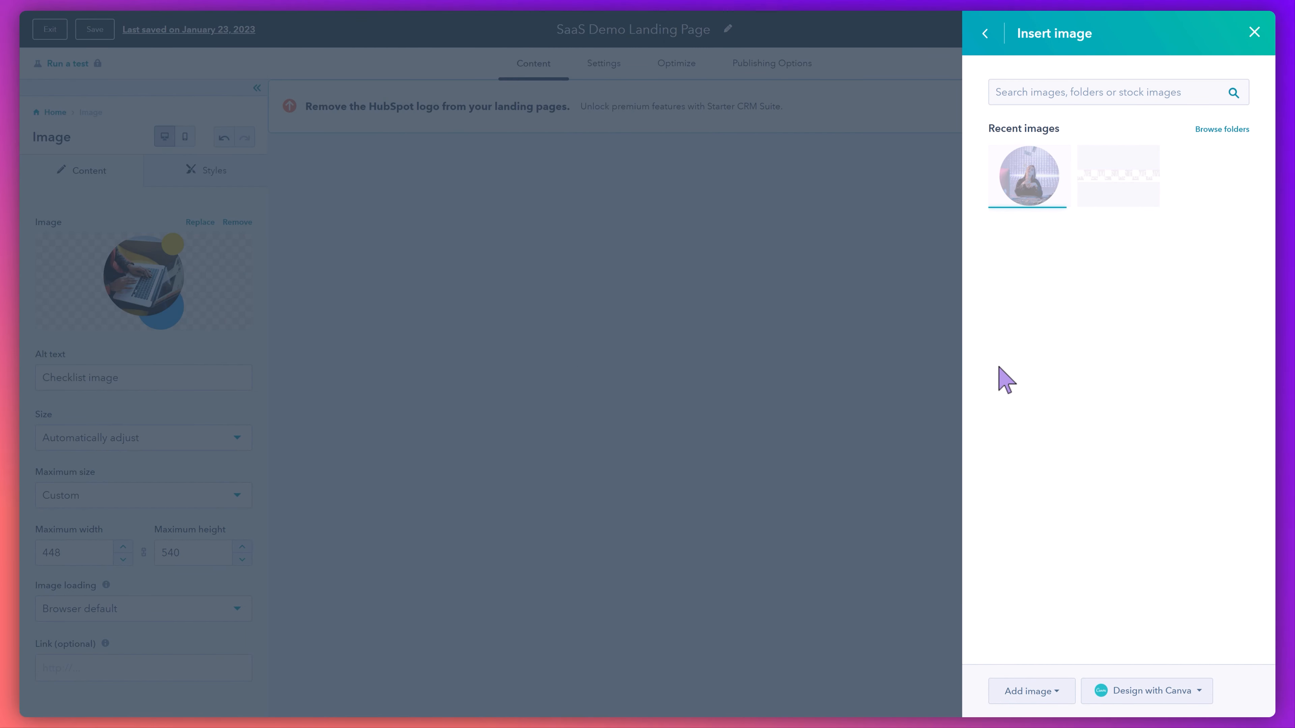
click(1017, 204)
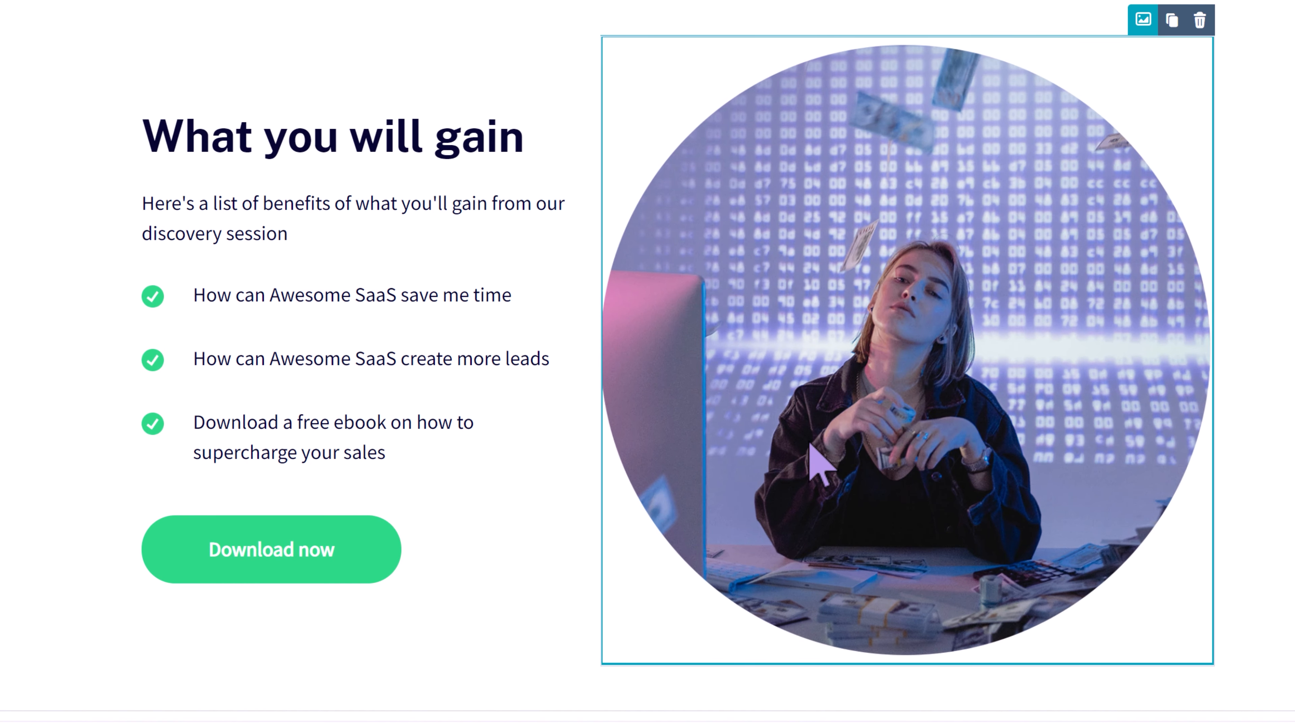
- Override the default style of the "Download now" button and set its button color to orange FF9902
click(358, 525)
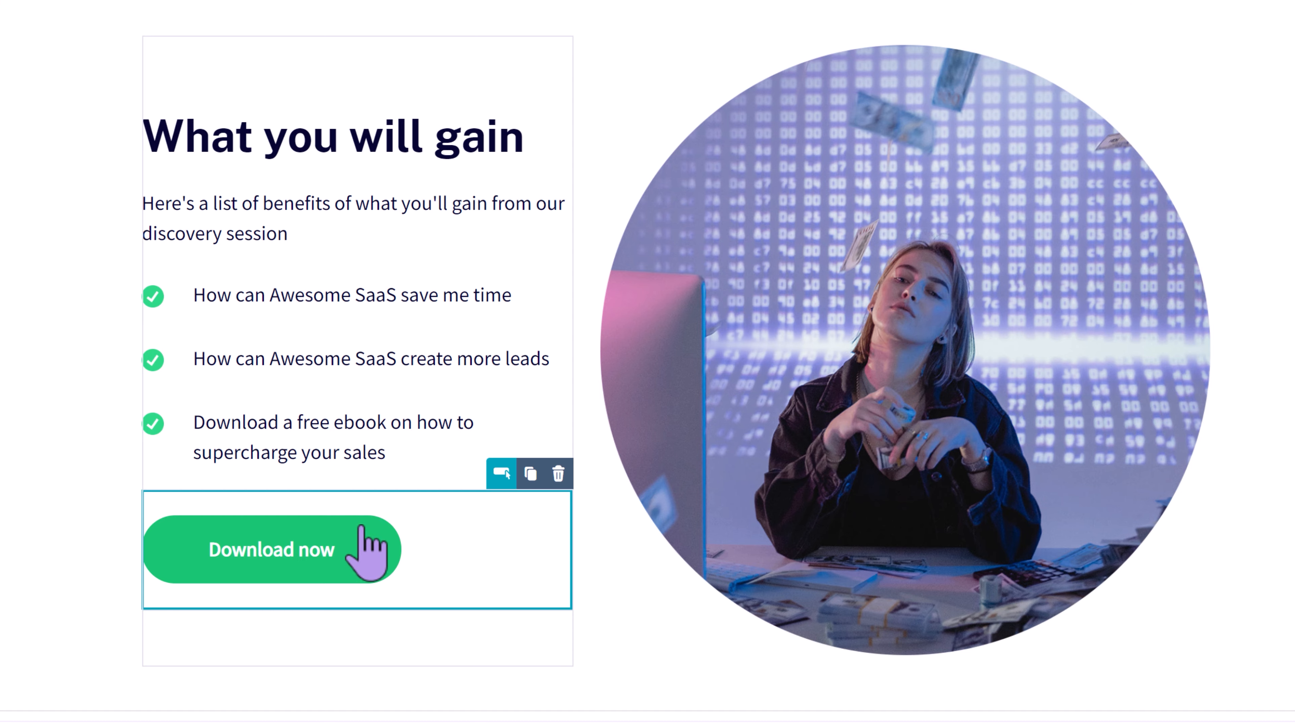
click(173, 497)
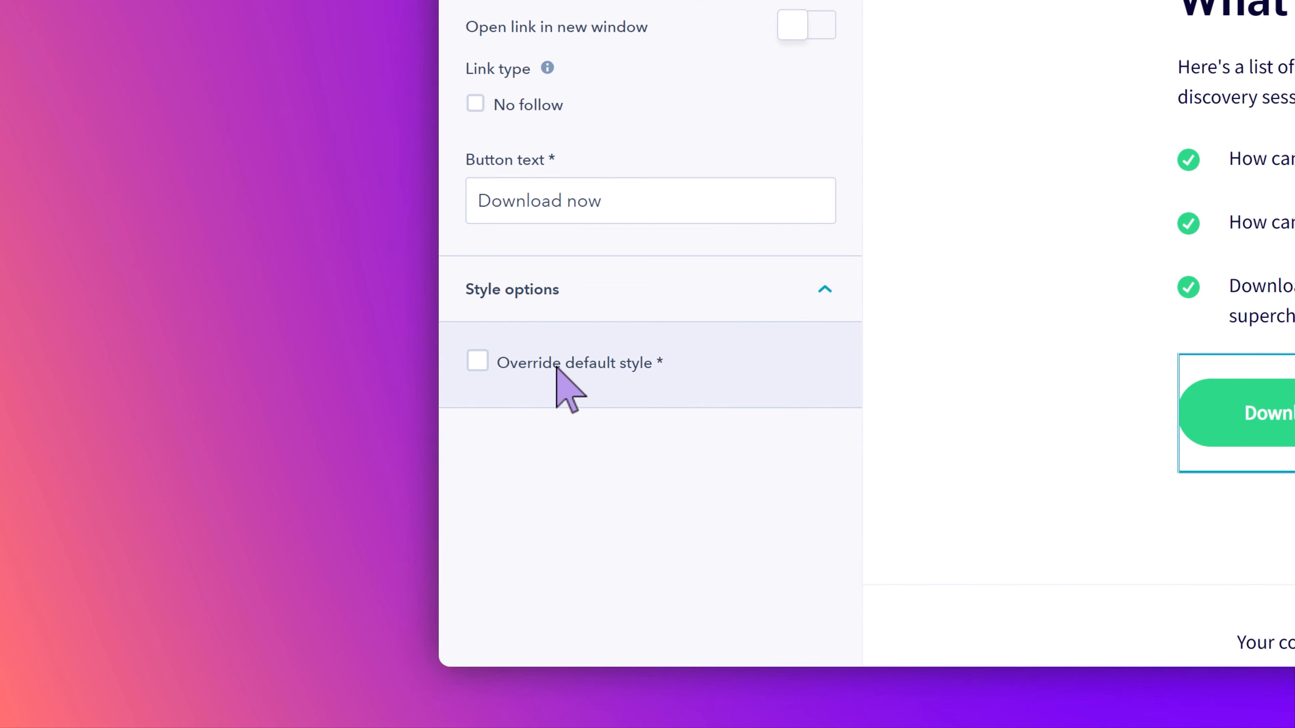
click(479, 361)
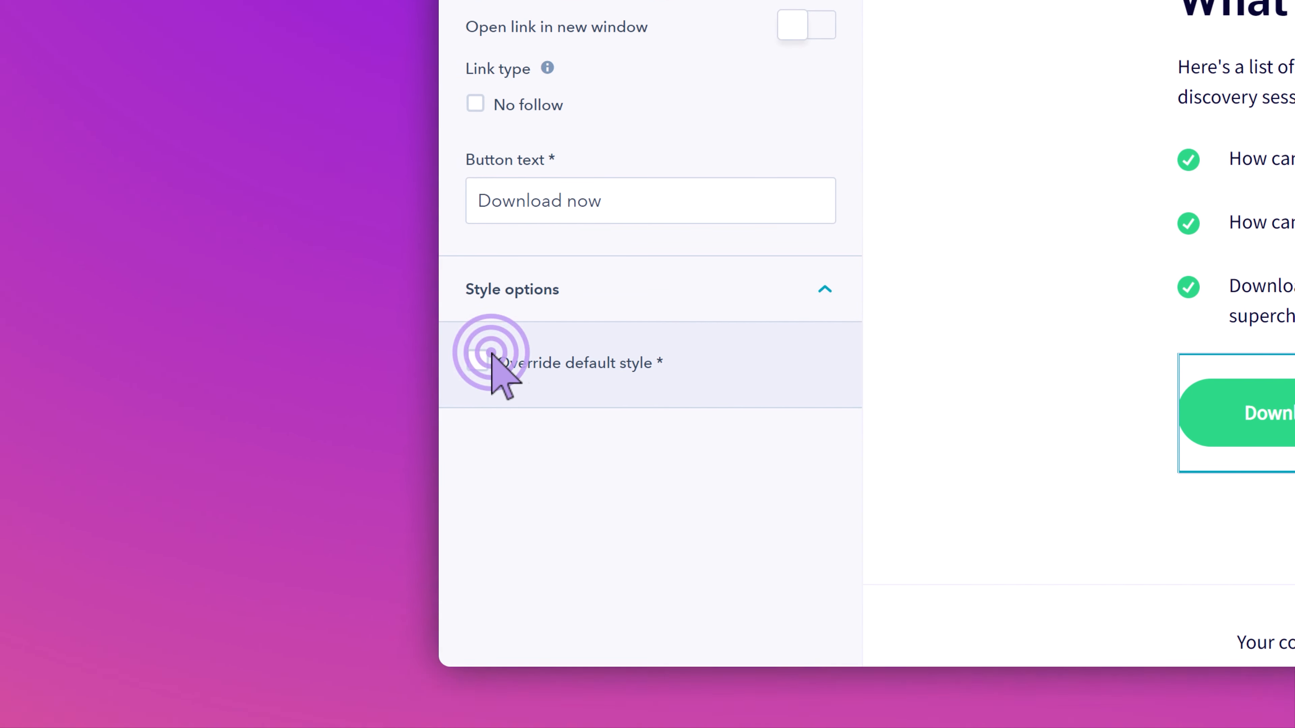
scroll(558, 376, down, 4)
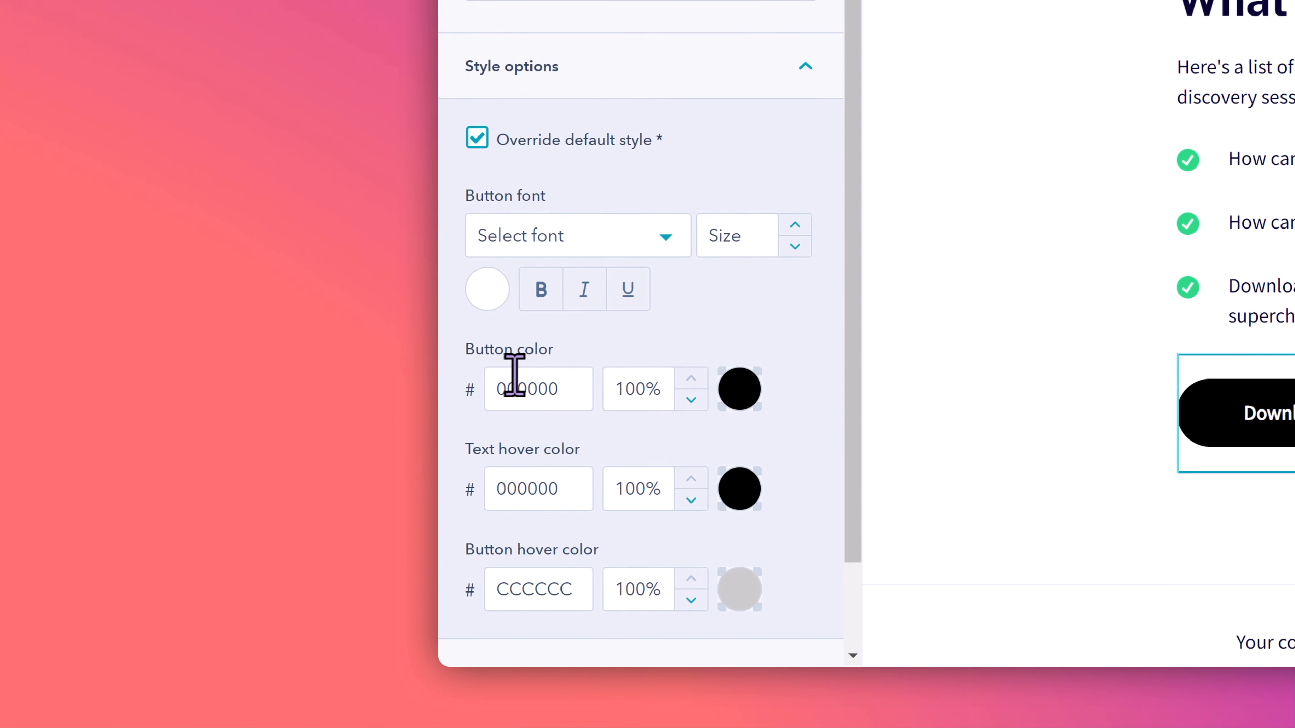
scroll(514, 376, down, 2)
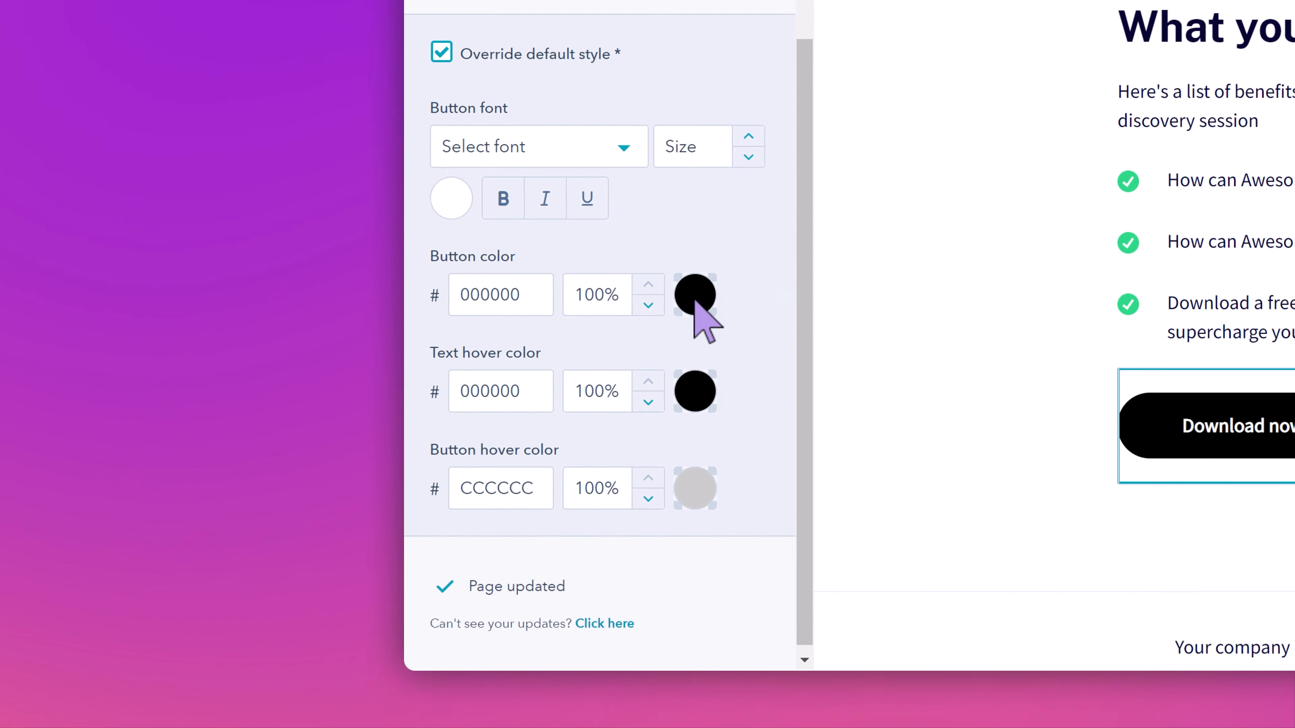
click(695, 295)
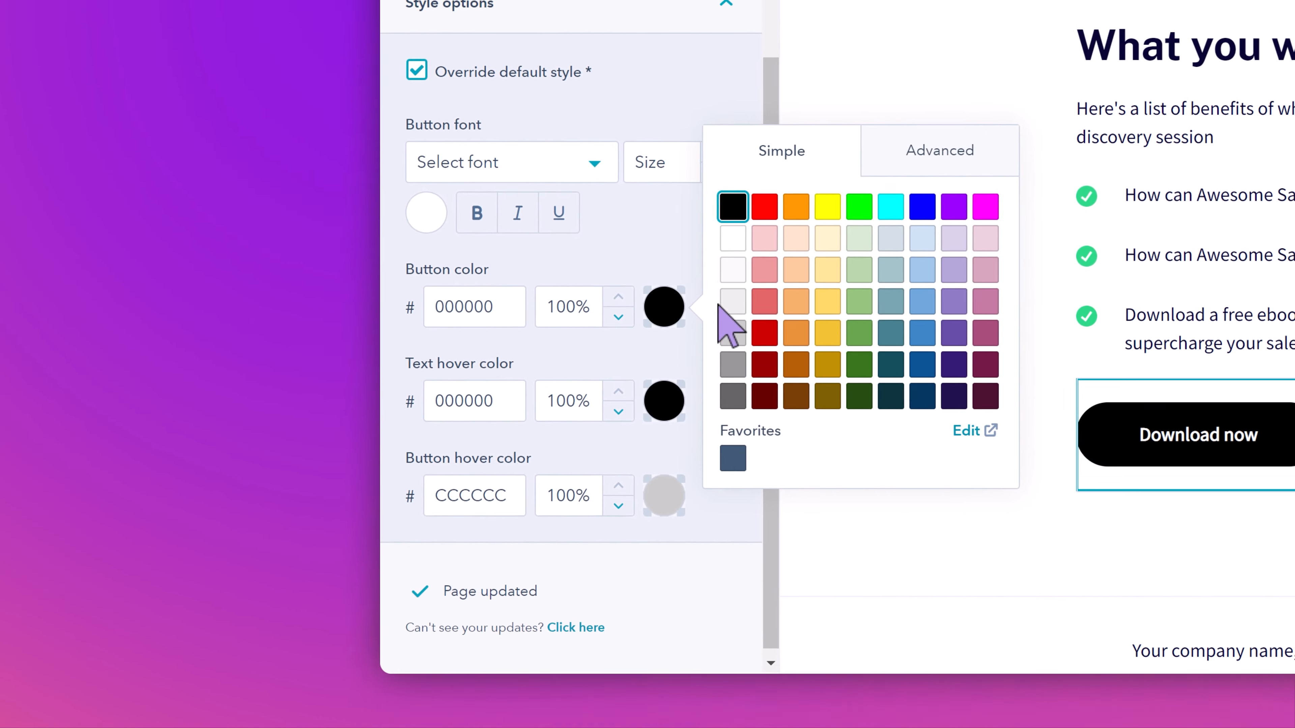
click(843, 188)
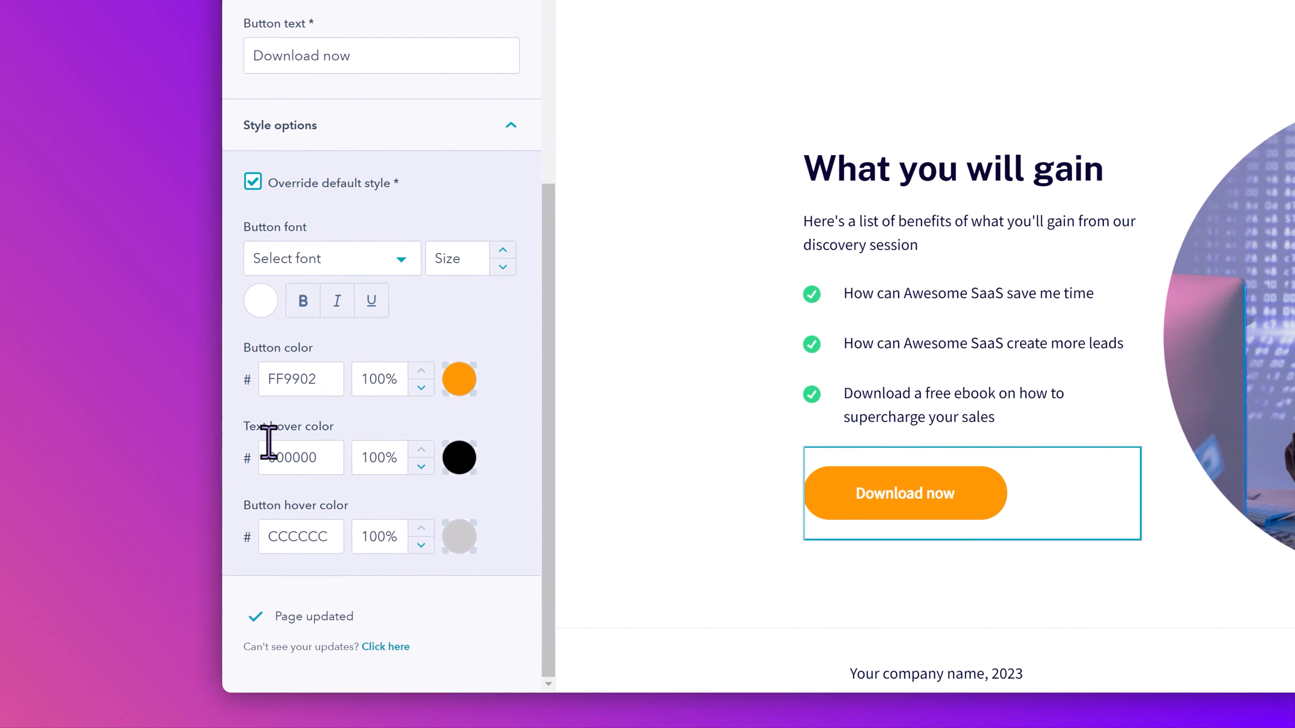
- Set the "Download now" button's hover color to purple 9A00FF and its text hover color to white FFFFFF
click(525, 448)
click(532, 409)
click(532, 532)
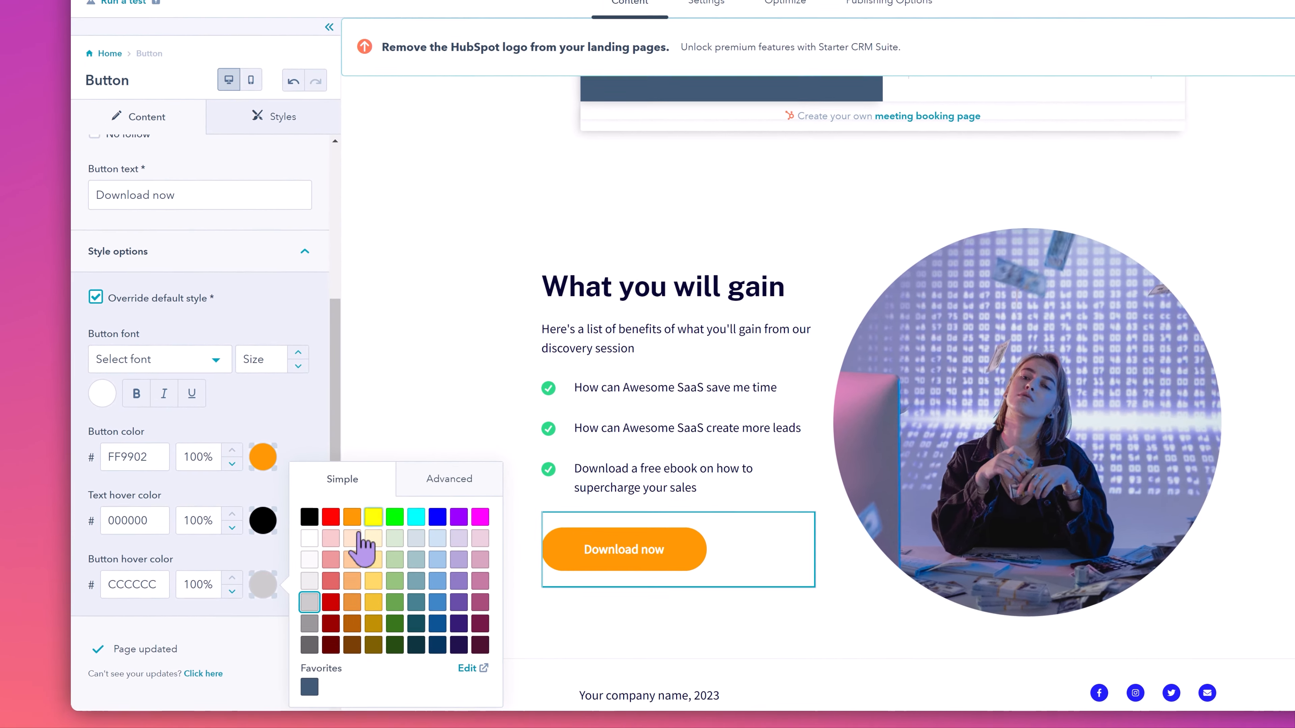
click(348, 527)
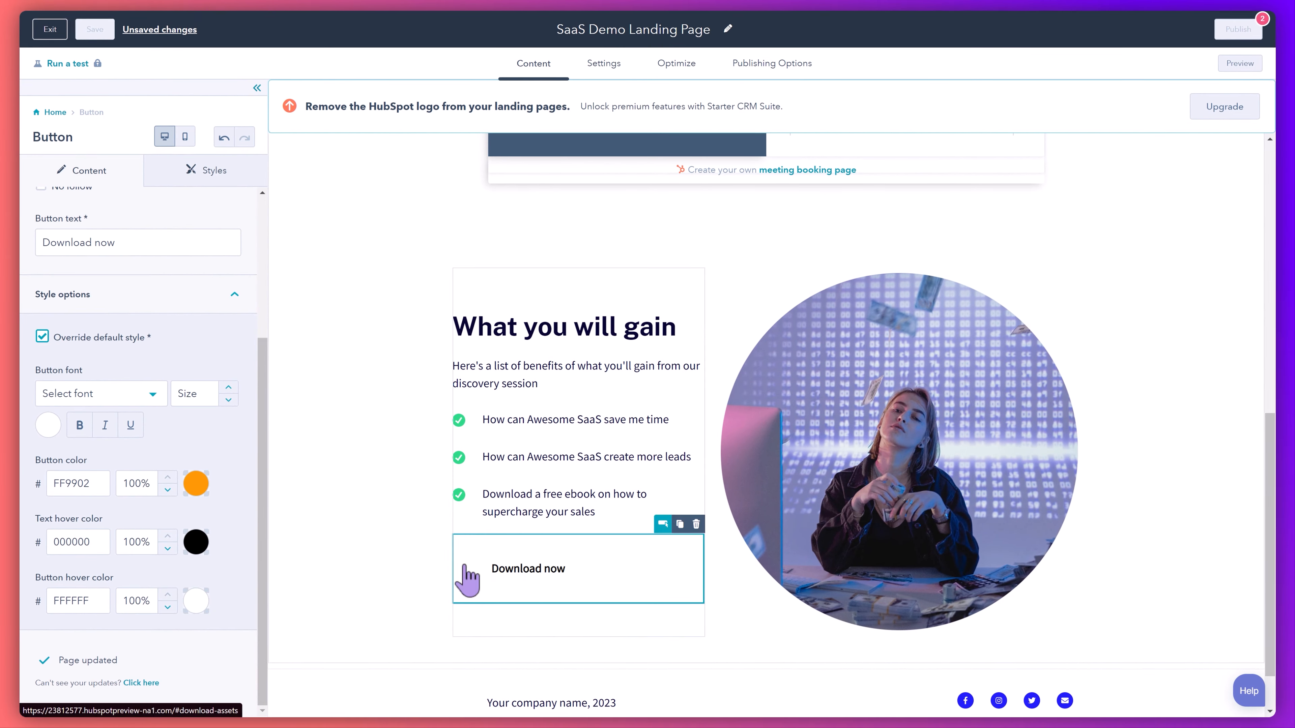
click(200, 600)
click(382, 538)
click(196, 531)
click(197, 537)
click(240, 499)
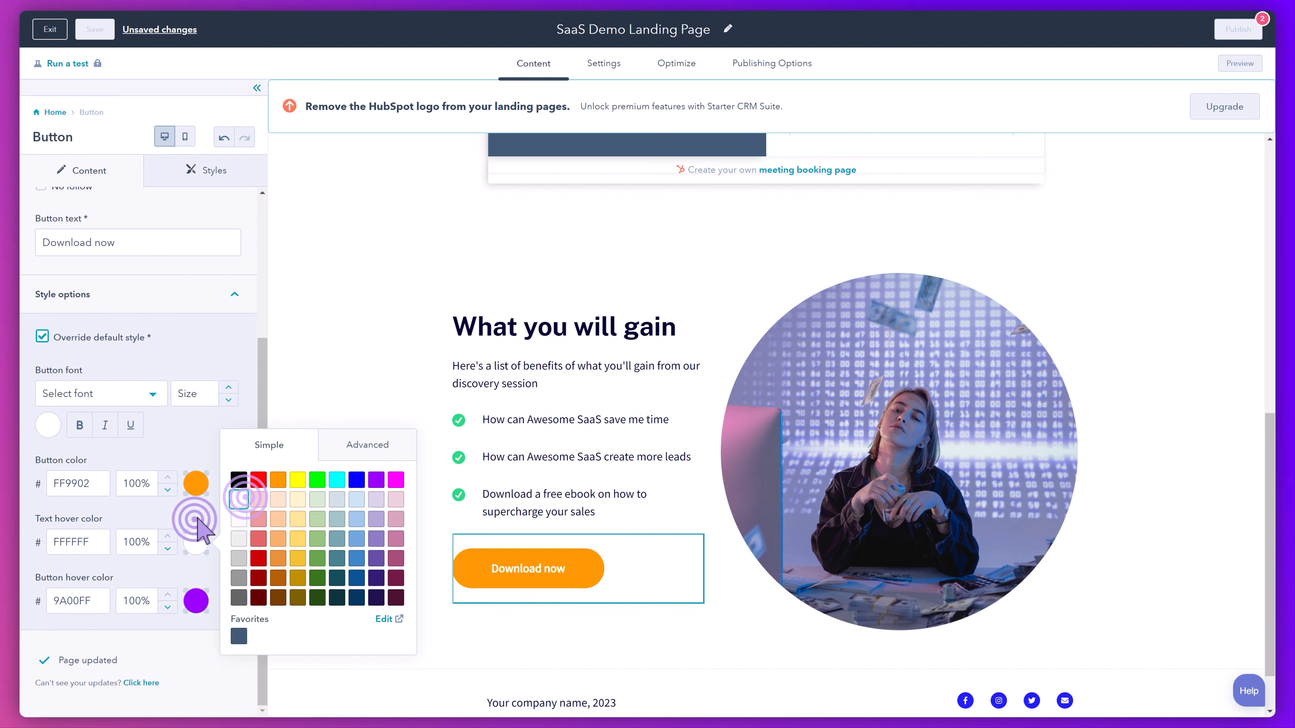
- Replace the placeholder company name in the footer copyright line with "Awesome SaaS Company", keeping the year
scroll(414, 591, down, 1)
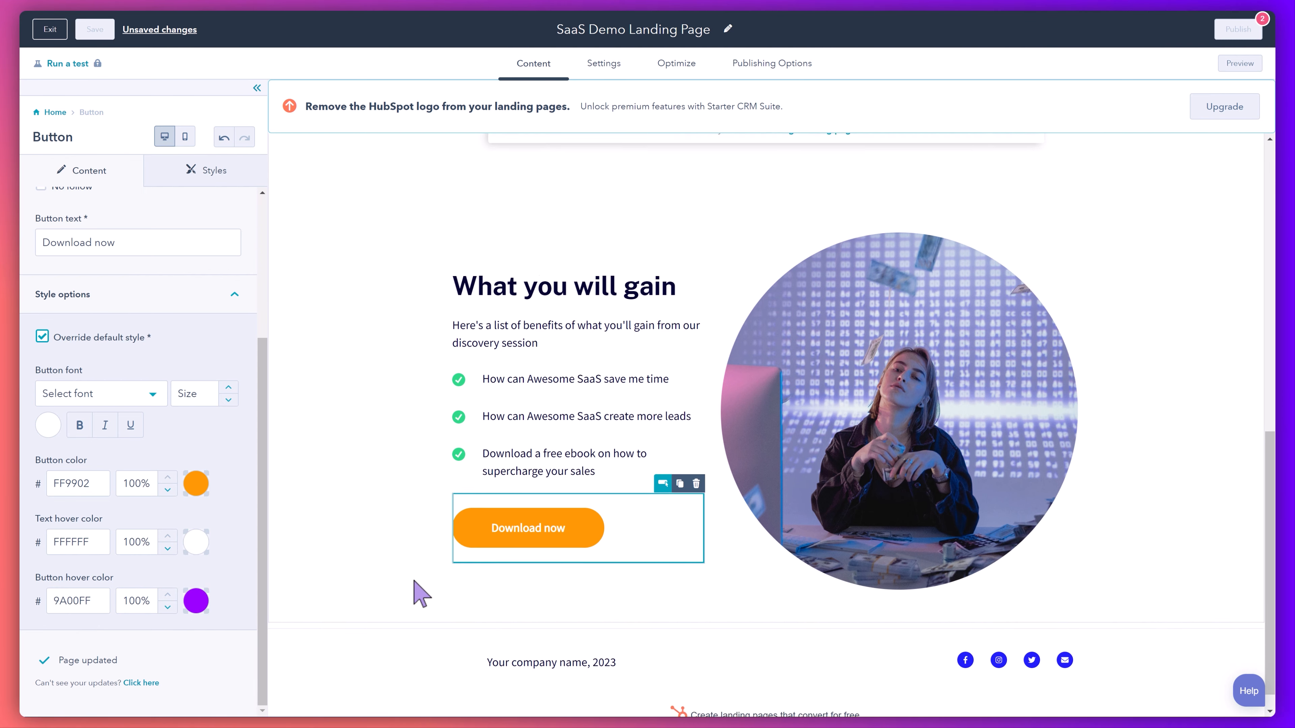
click(508, 638)
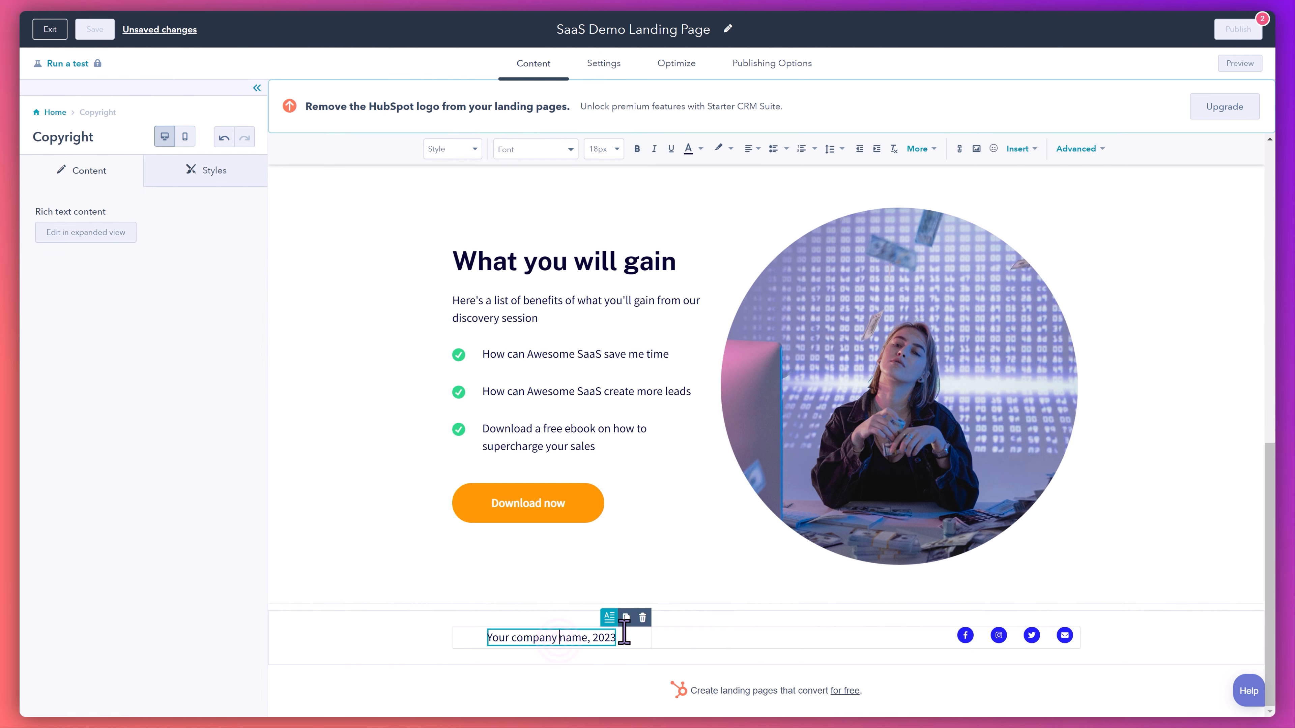
click(588, 638)
key(ctrl+BackSpace)
key(ctrl+BackSpace)
key(ctrl+BackSpace)
text(Awes)
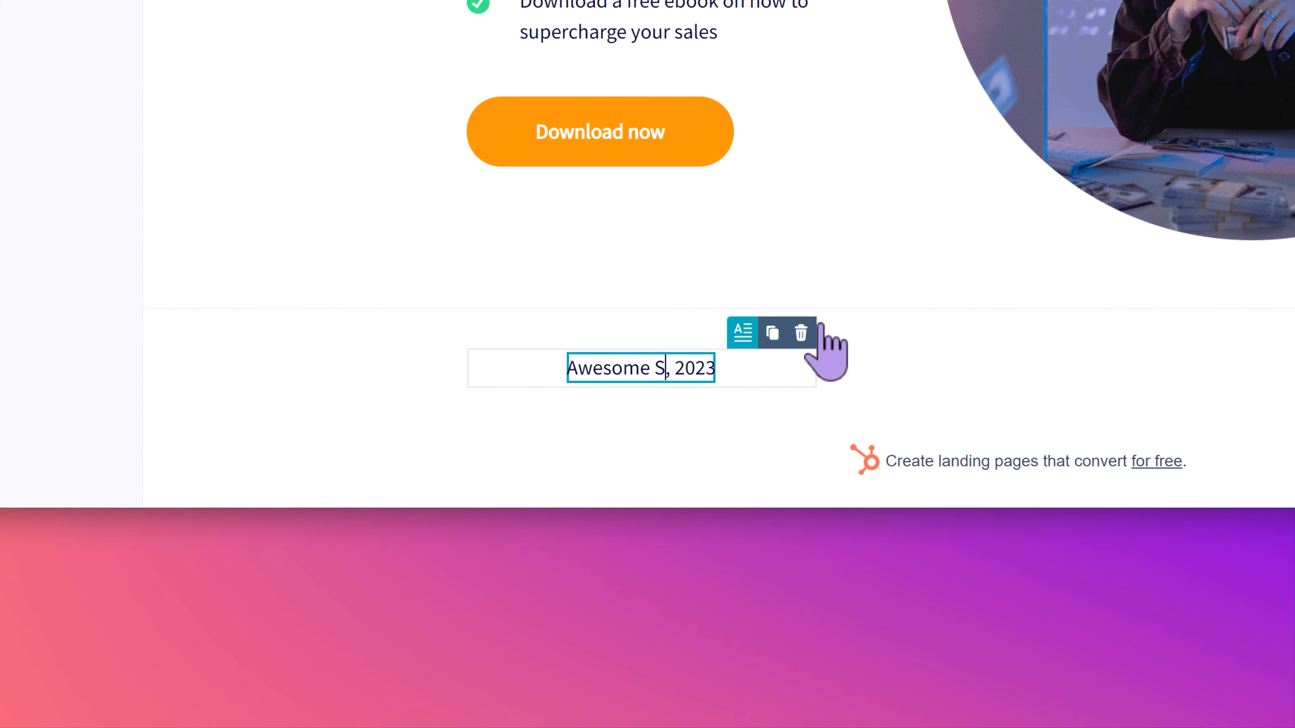
text(ome SaaS Company)
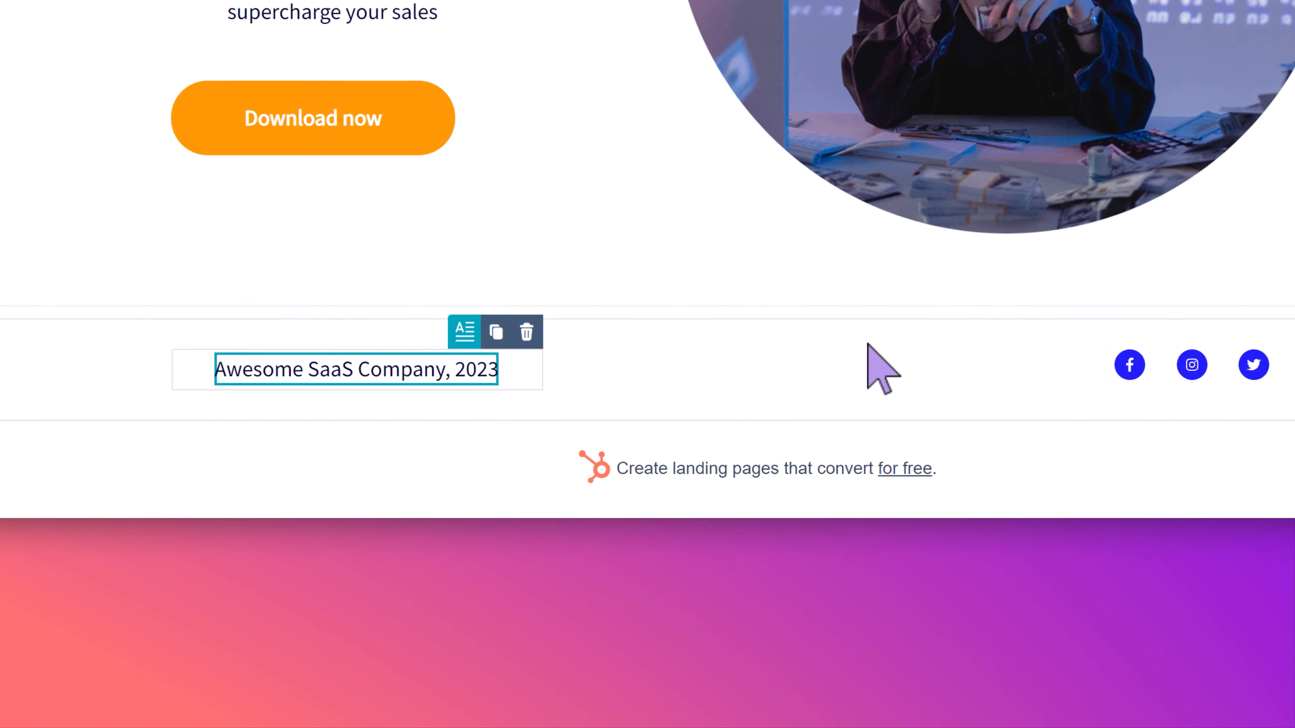
- Set the custom color of the footer's social media icons to orange FF9902
click(787, 362)
click(562, 368)
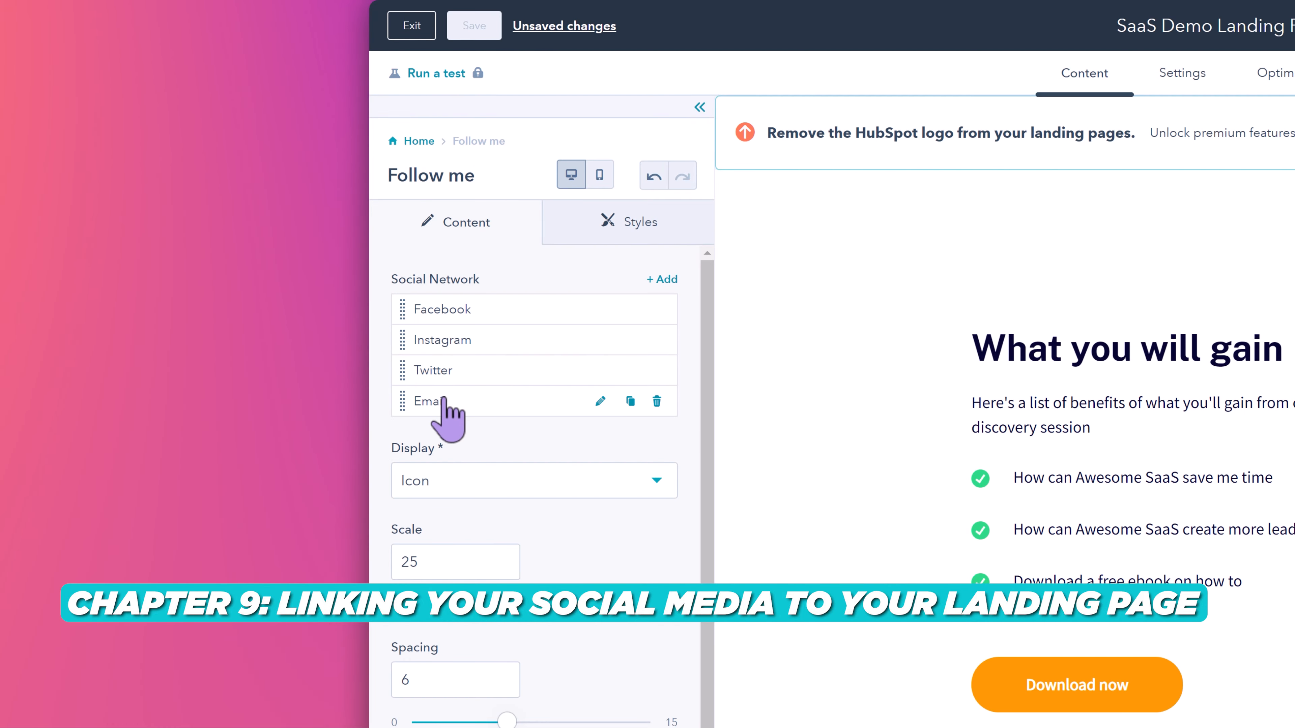
scroll(566, 459, down, 2)
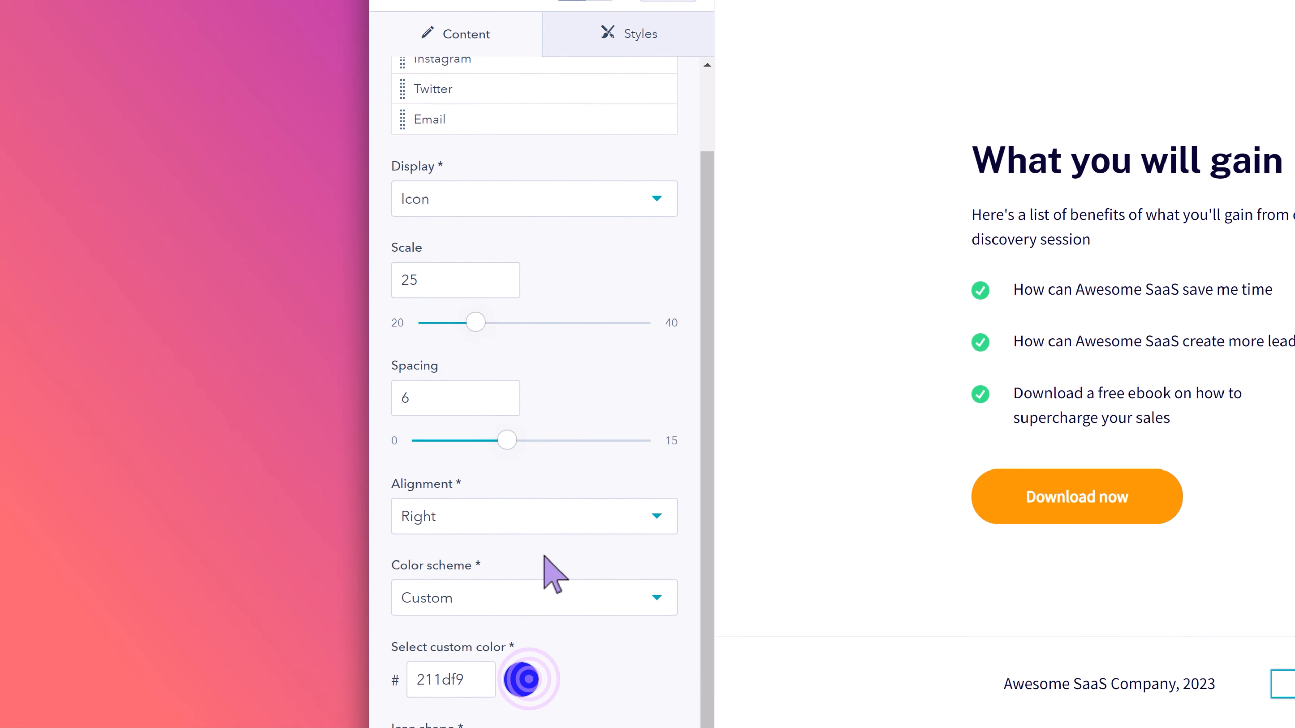
click(521, 679)
click(633, 551)
click(616, 311)
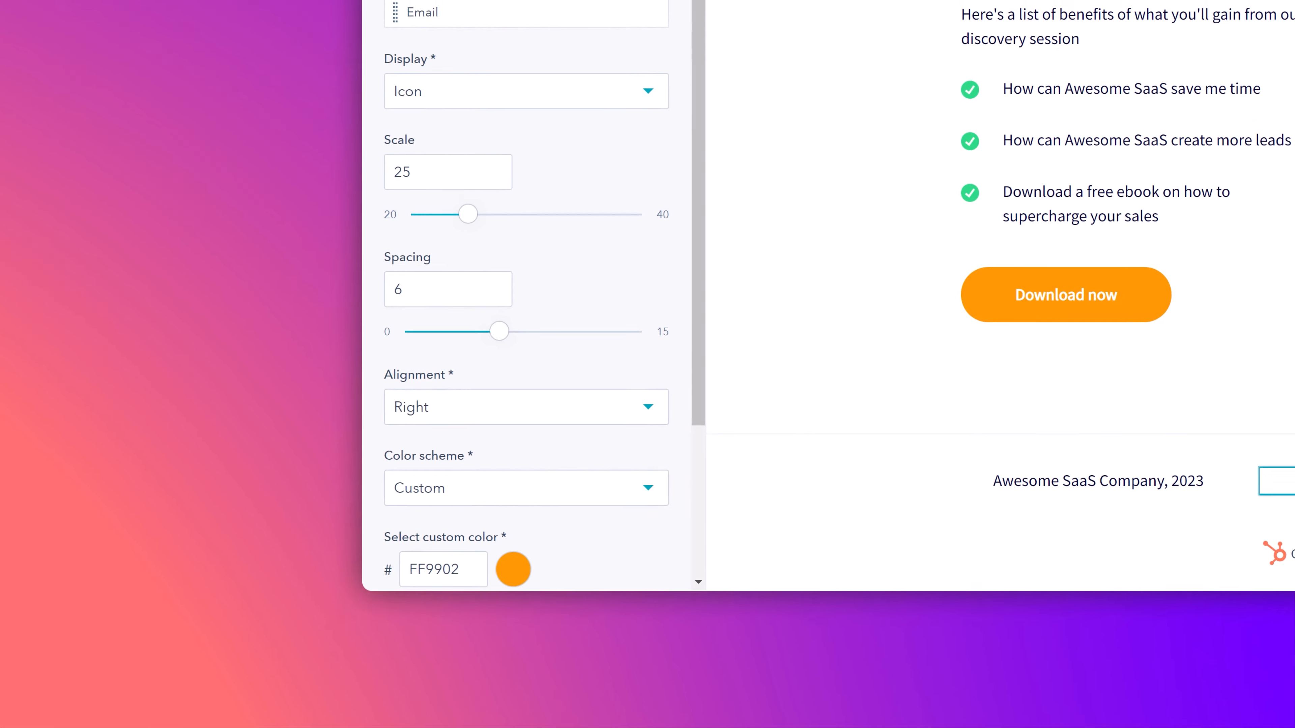
click(341, 59)
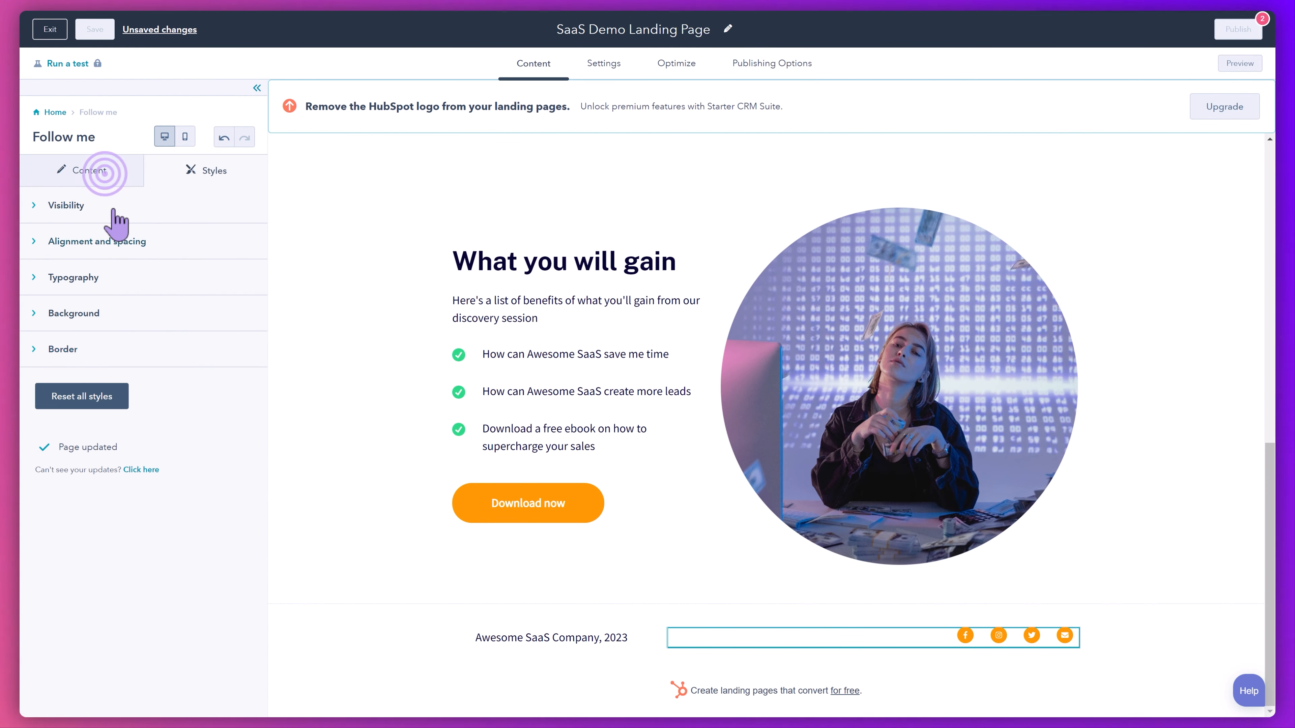
click(104, 172)
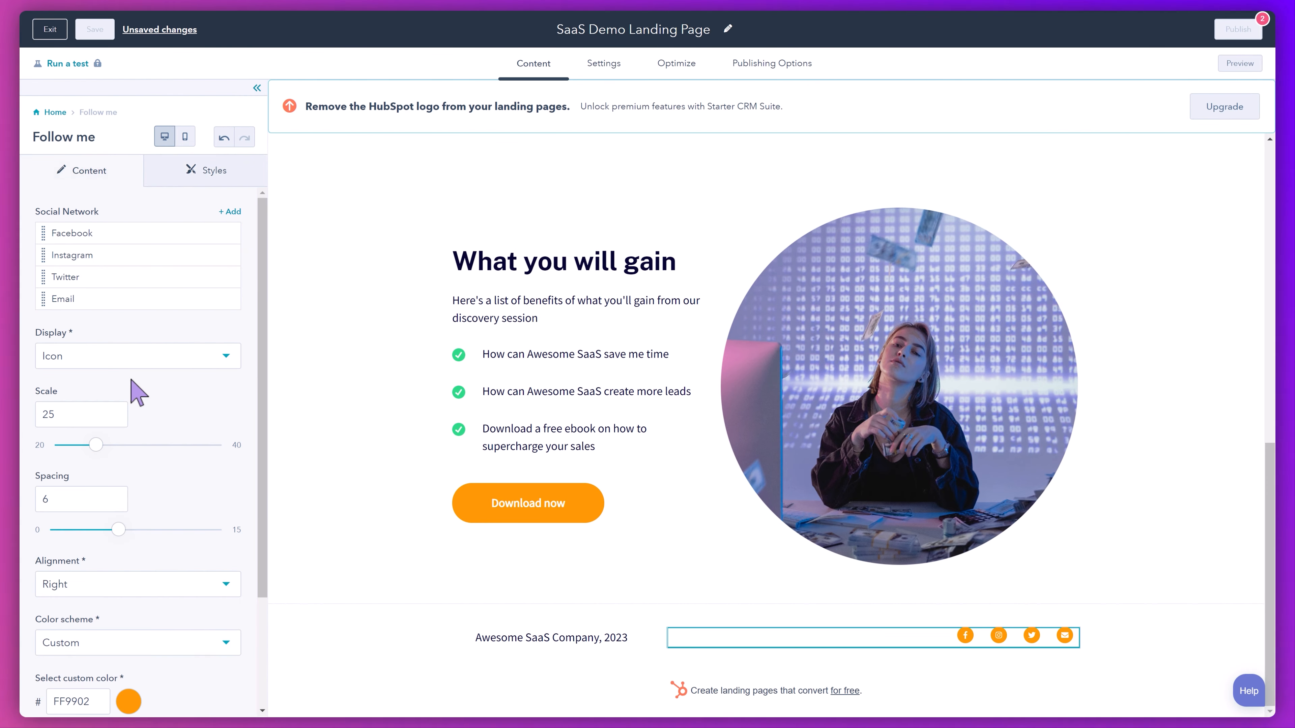
scroll(157, 408, down, 3)
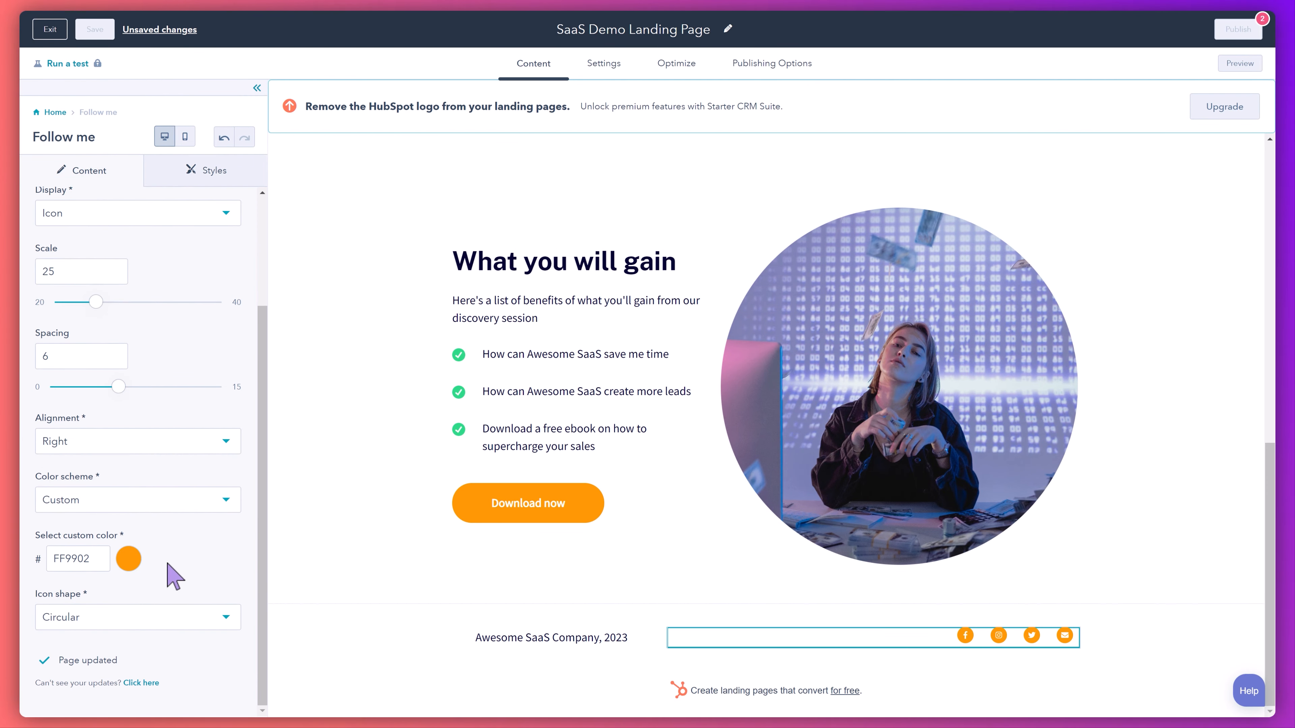
click(450, 577)
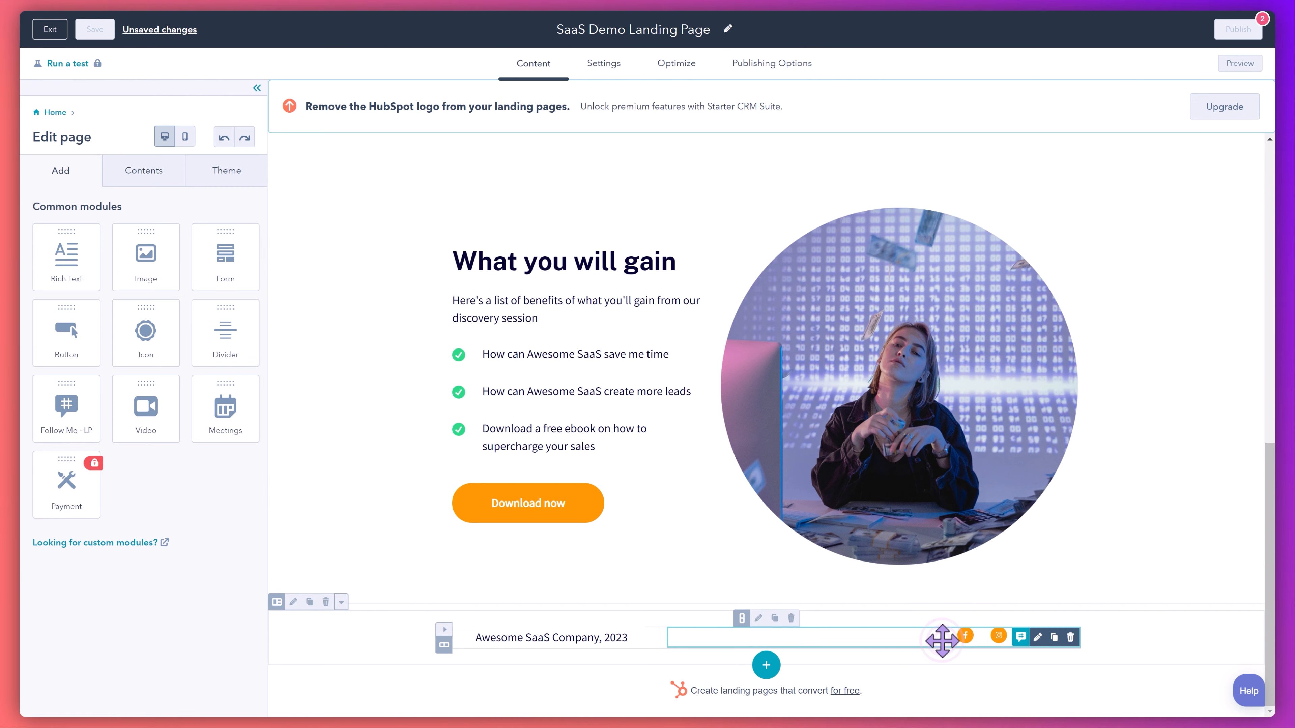
- Review the Facebook link settings and the display options of the footer's social media icons
click(943, 641)
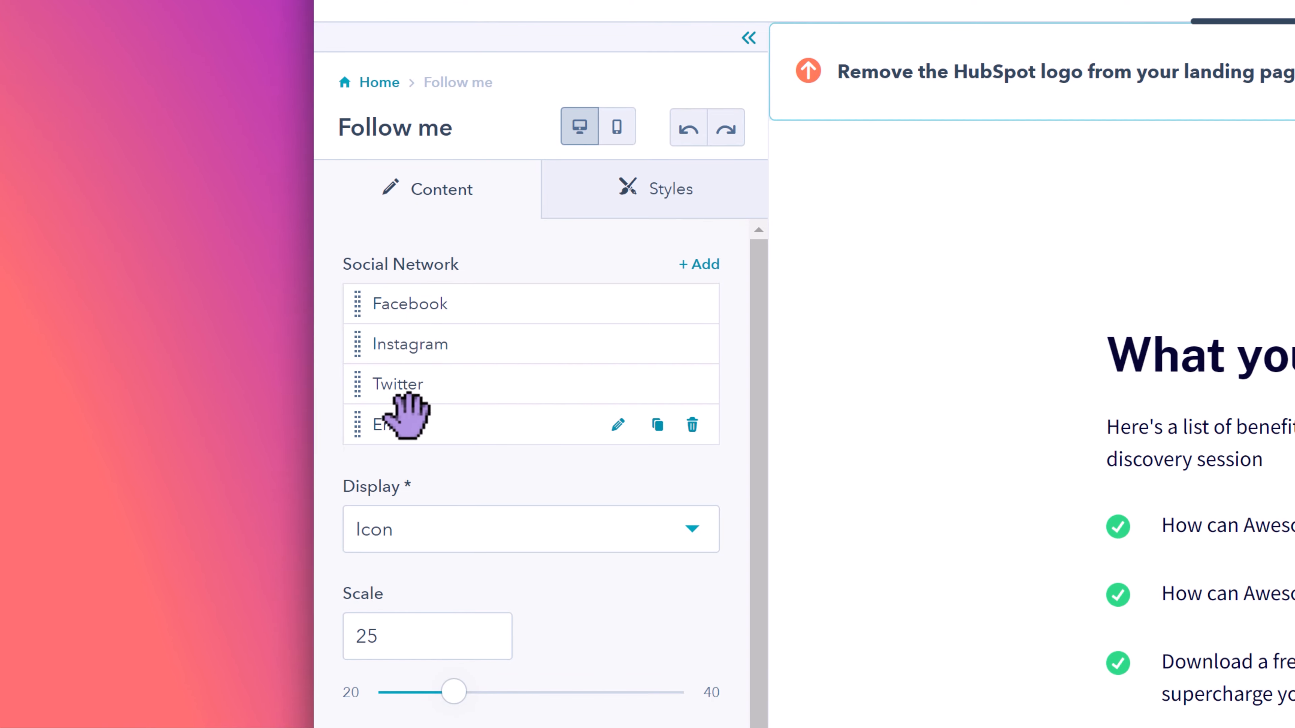
click(618, 304)
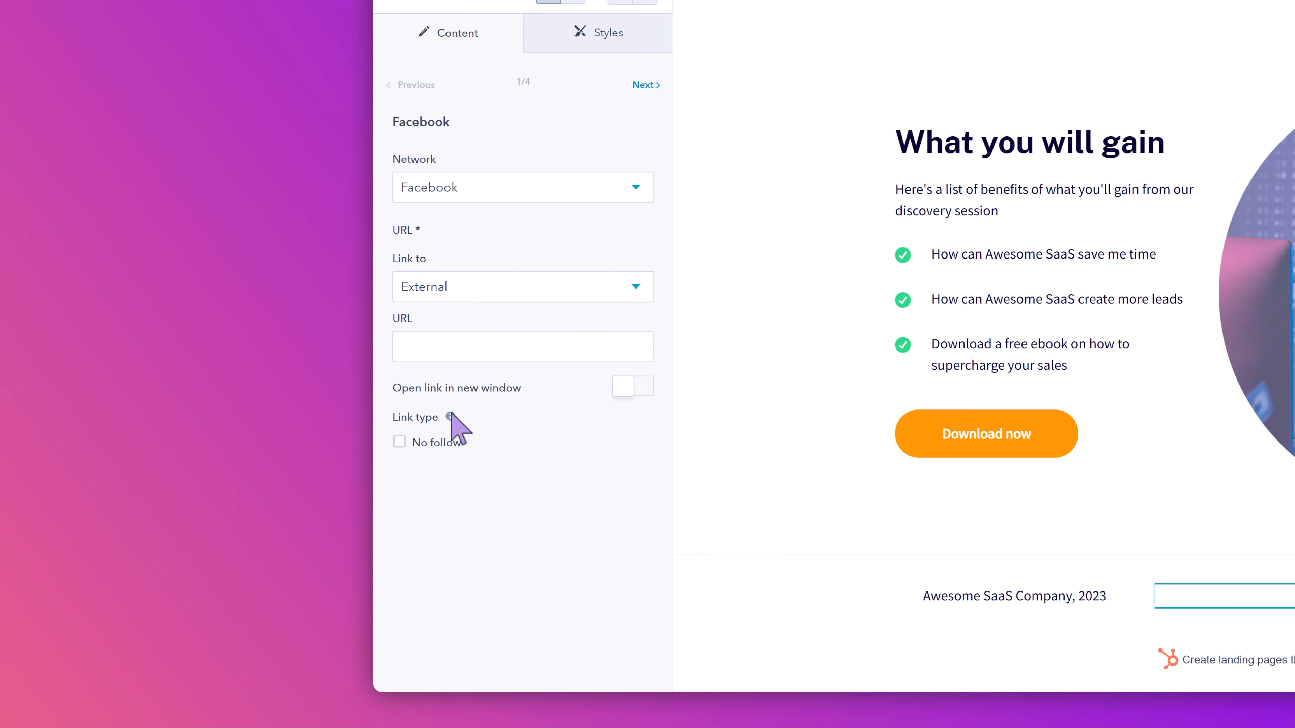
mouse_move(451, 415)
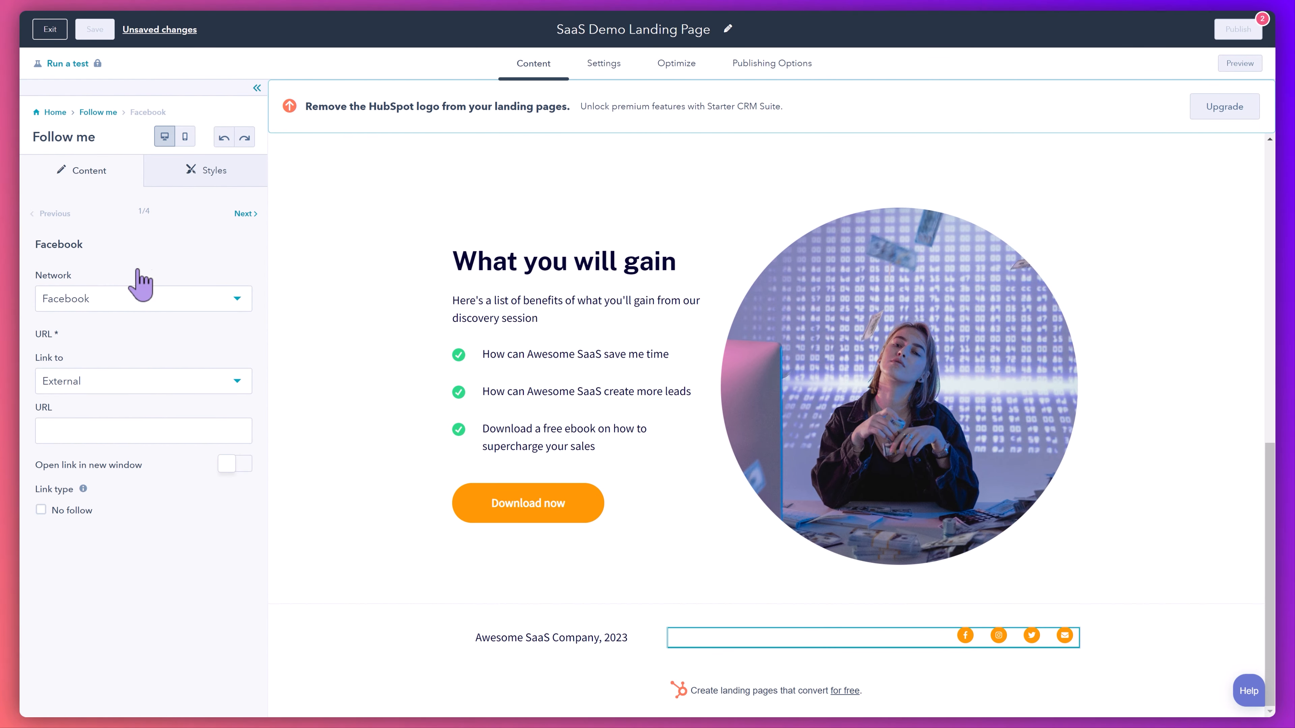
click(98, 113)
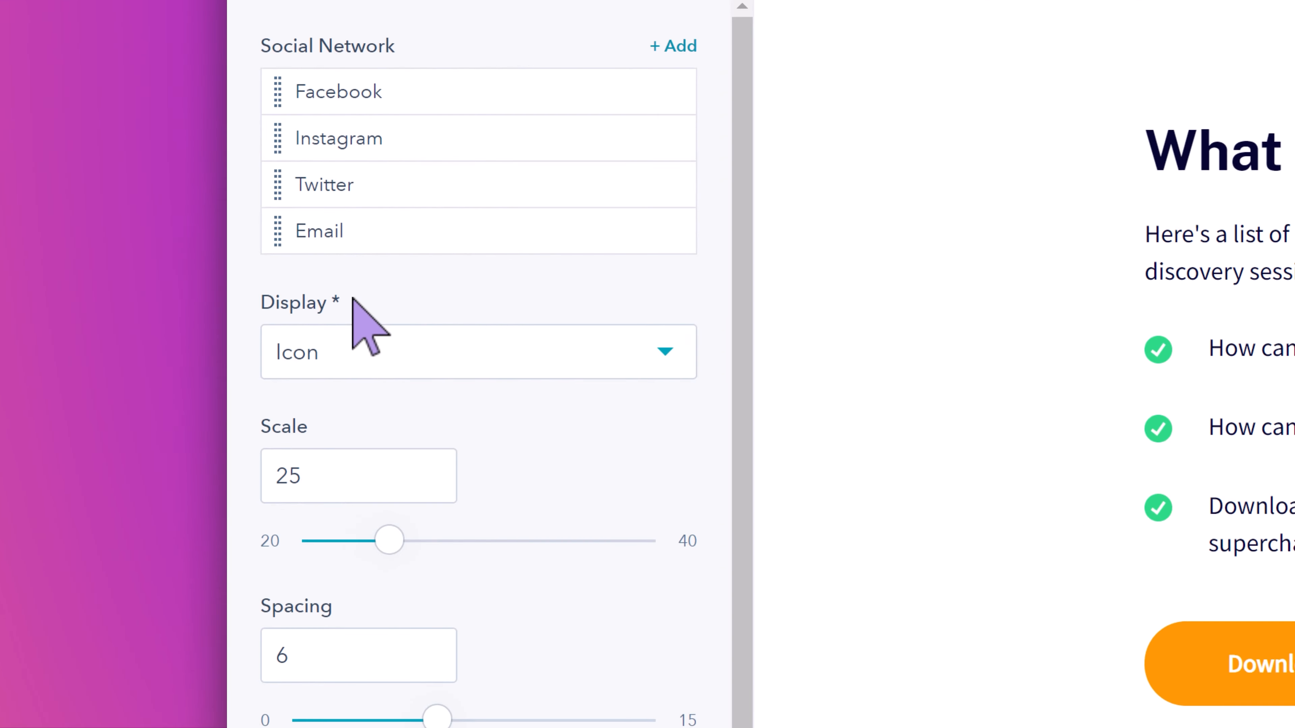
click(104, 356)
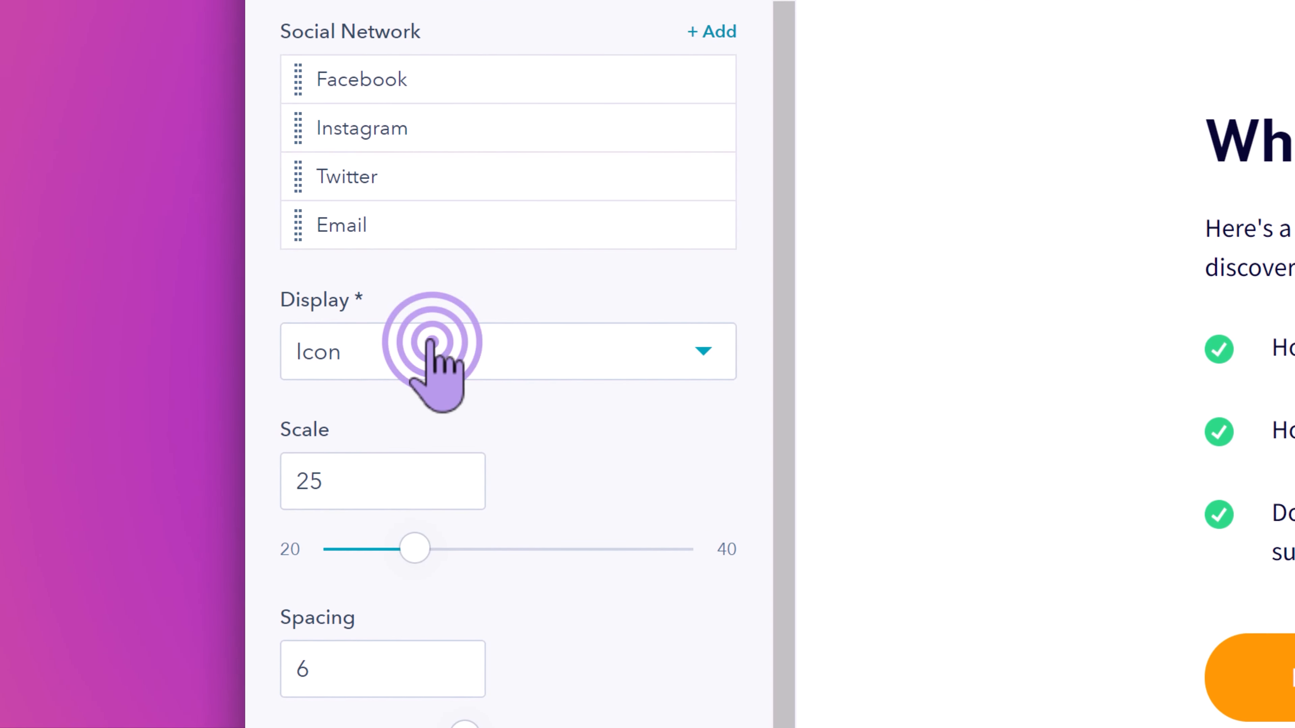
click(432, 346)
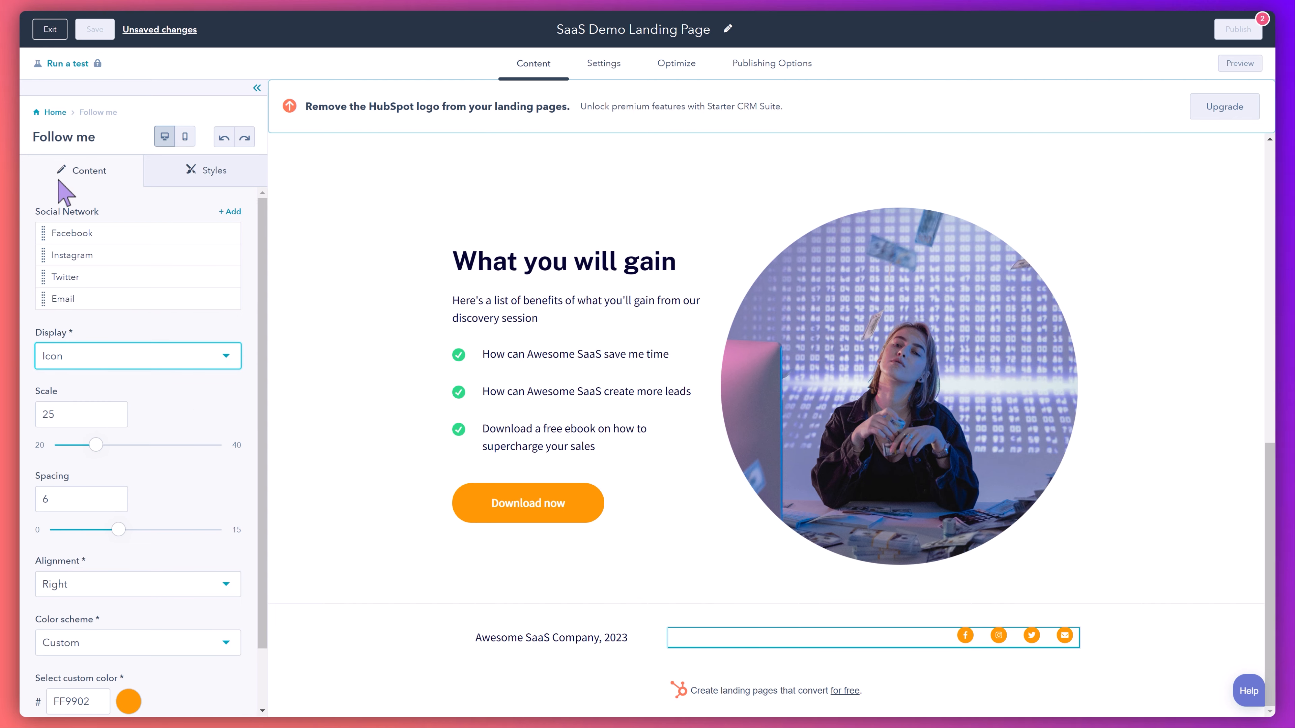
click(56, 113)
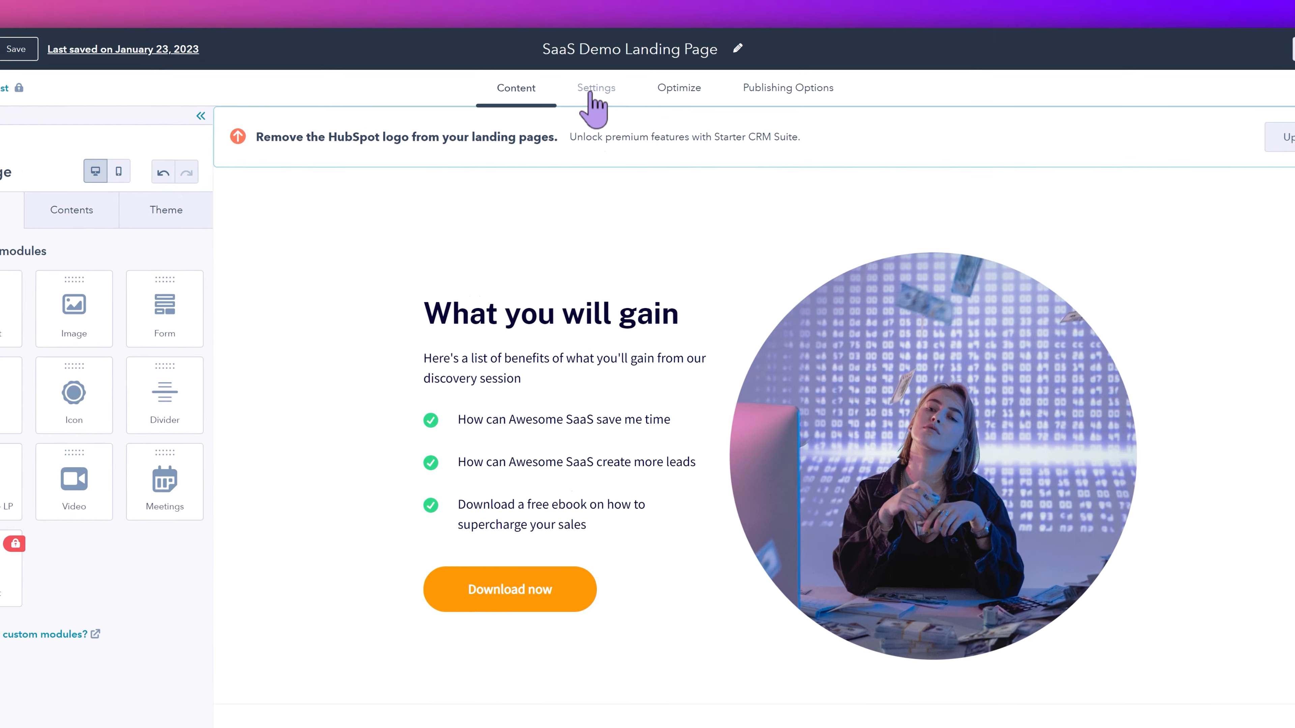
- In the page settings, set the page title to "Awesome SaaS Company Demo Booking | Accelerate Your Business Growth"
click(598, 66)
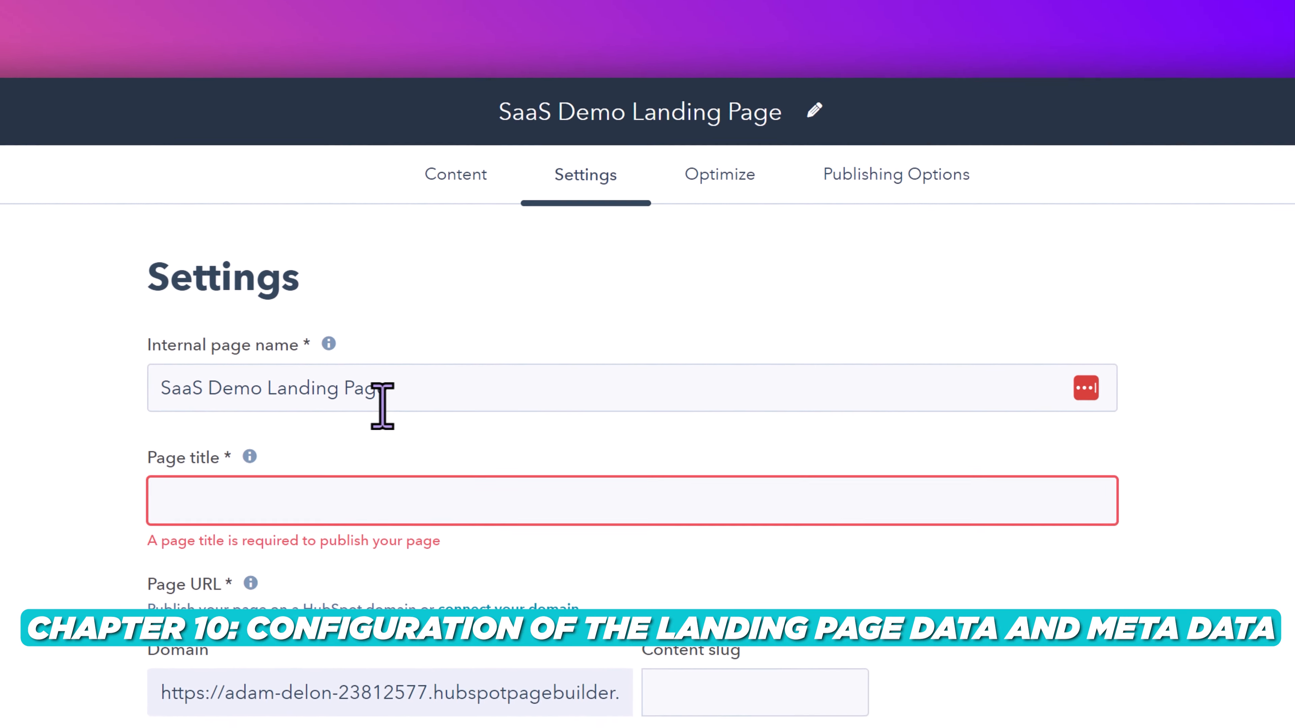
click(263, 550)
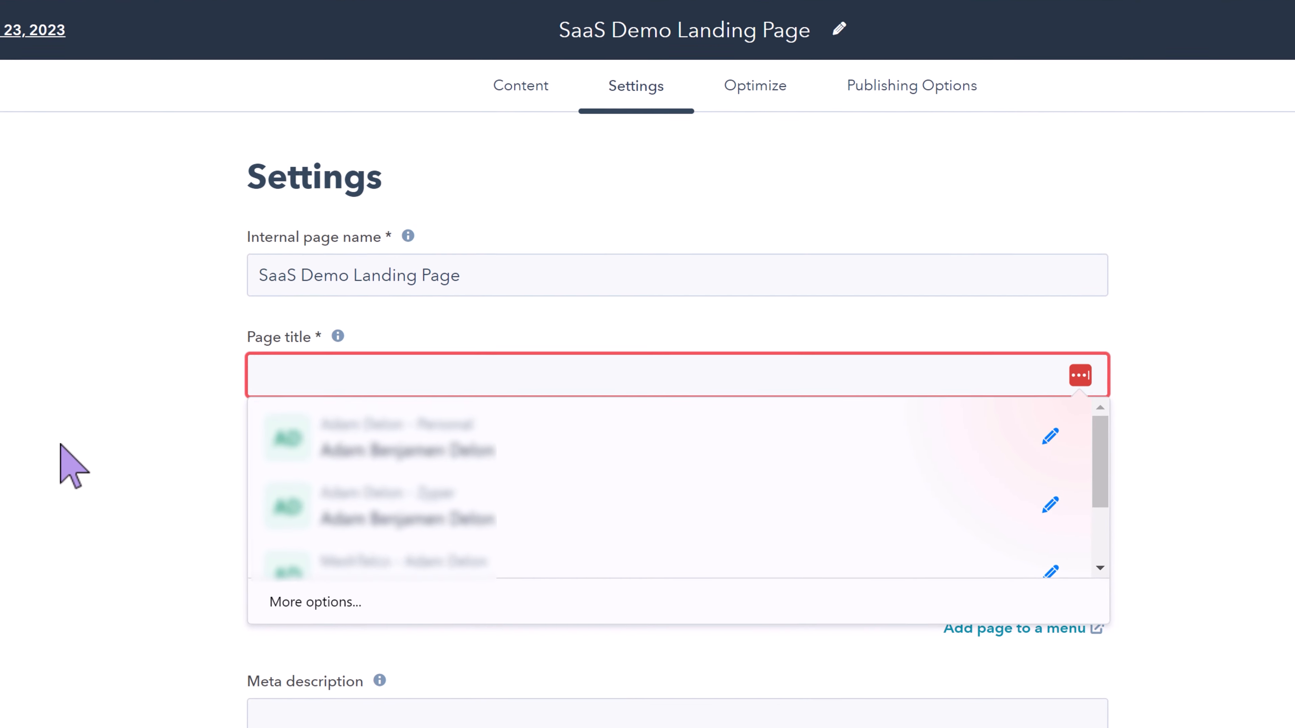
click(62, 442)
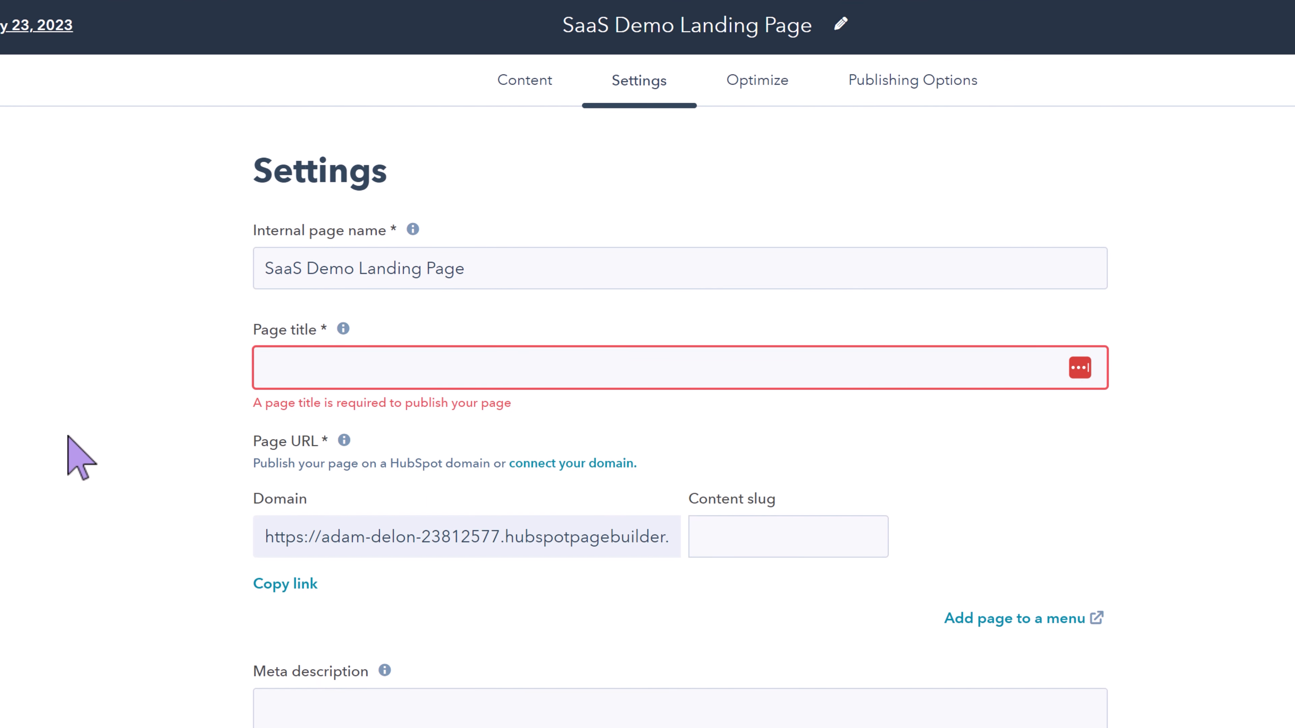
click(269, 377)
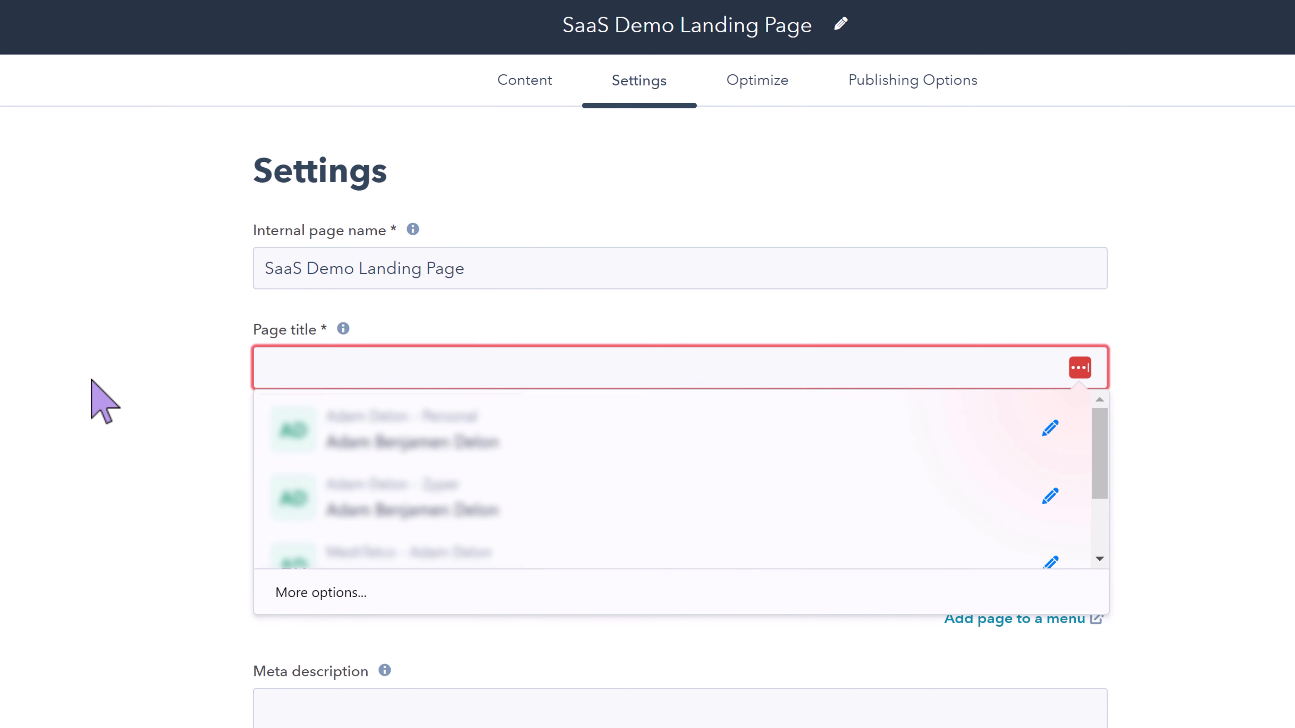
text(Awesome SaaS Company Demo Booking Page | Accelerate)
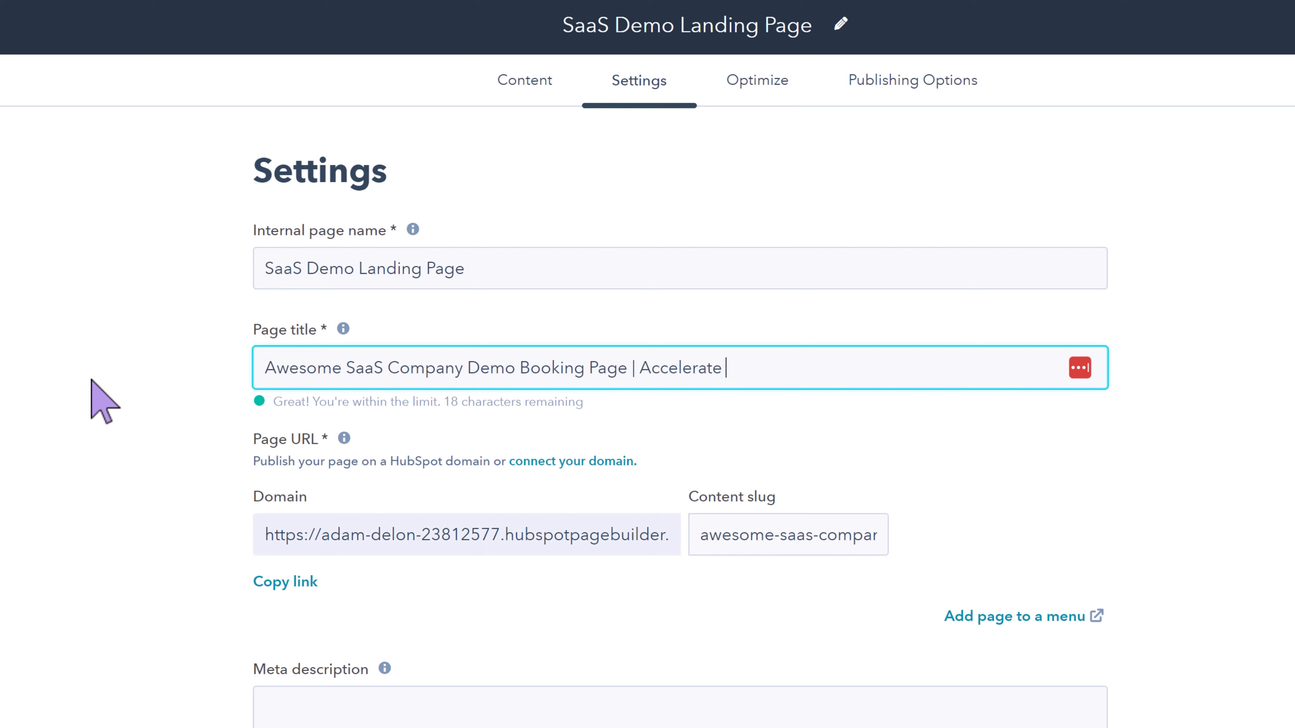
key(Left)
key(Left)
key(BackSpace)
key(BackSpace)
key(BackSpace)
key(BackSpace)
key(BackSpace)
click(91, 379)
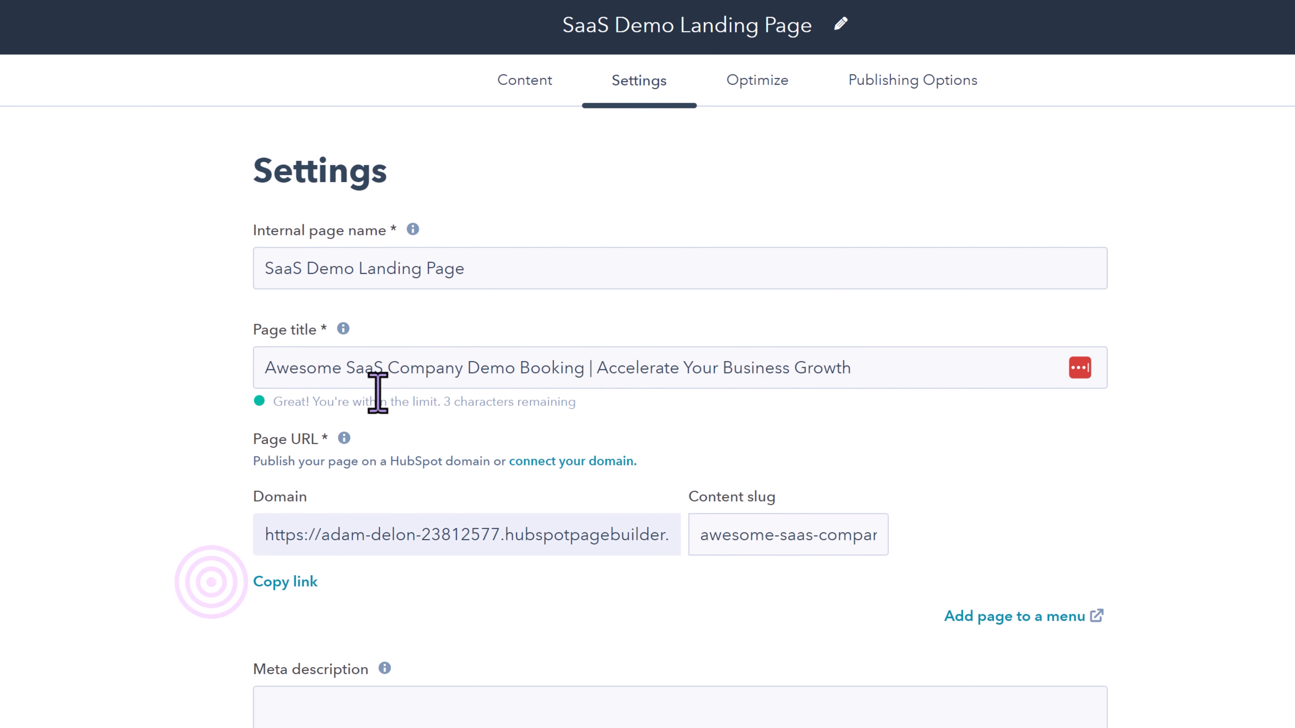
- Inspect the end of the content slug in the page URL
click(782, 541)
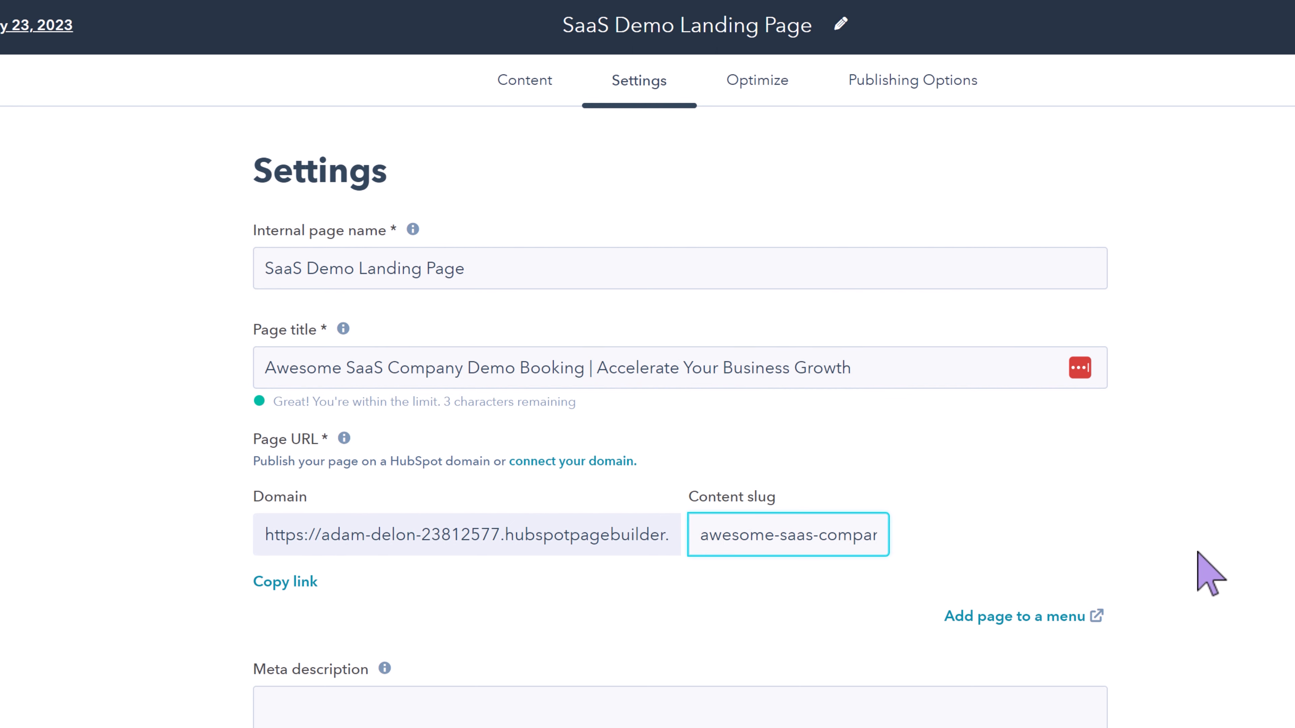
key(End)
click(1197, 521)
- Switch the featured image option for social sharing on and back off
scroll(1196, 522, down, 3)
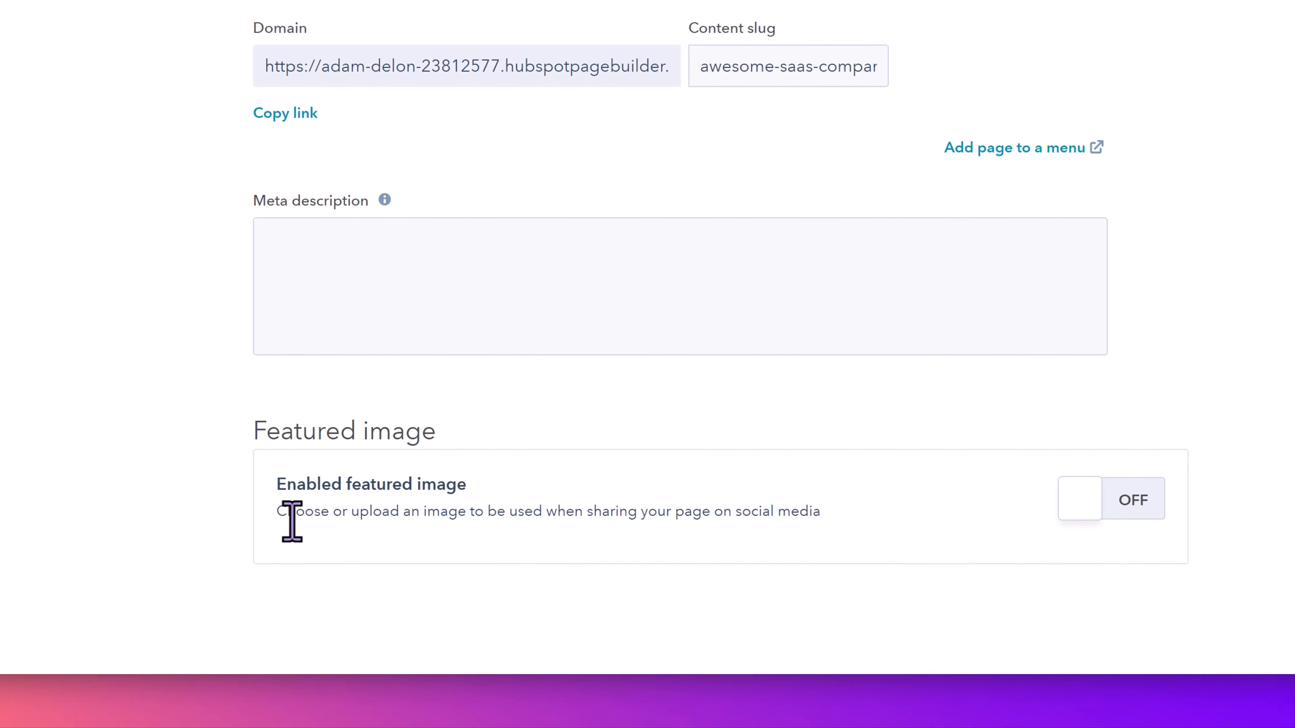
click(1144, 505)
scroll(776, 480, down, 3)
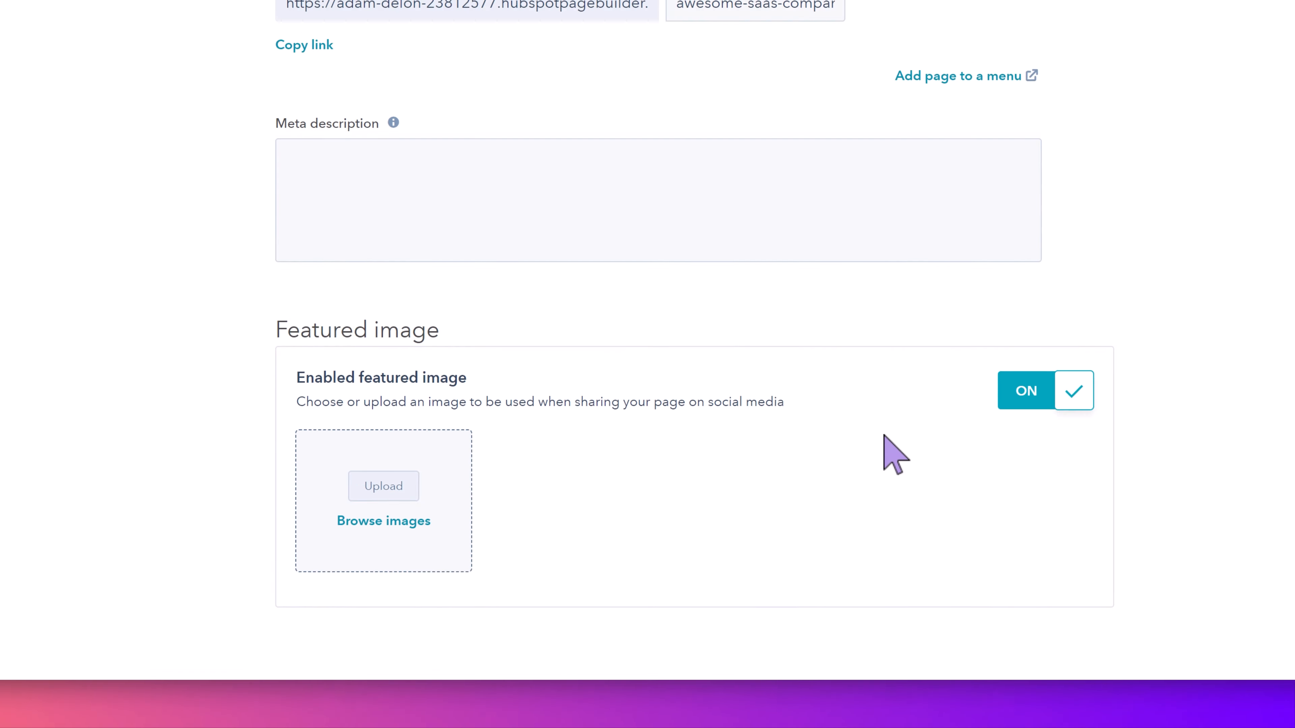
click(1083, 345)
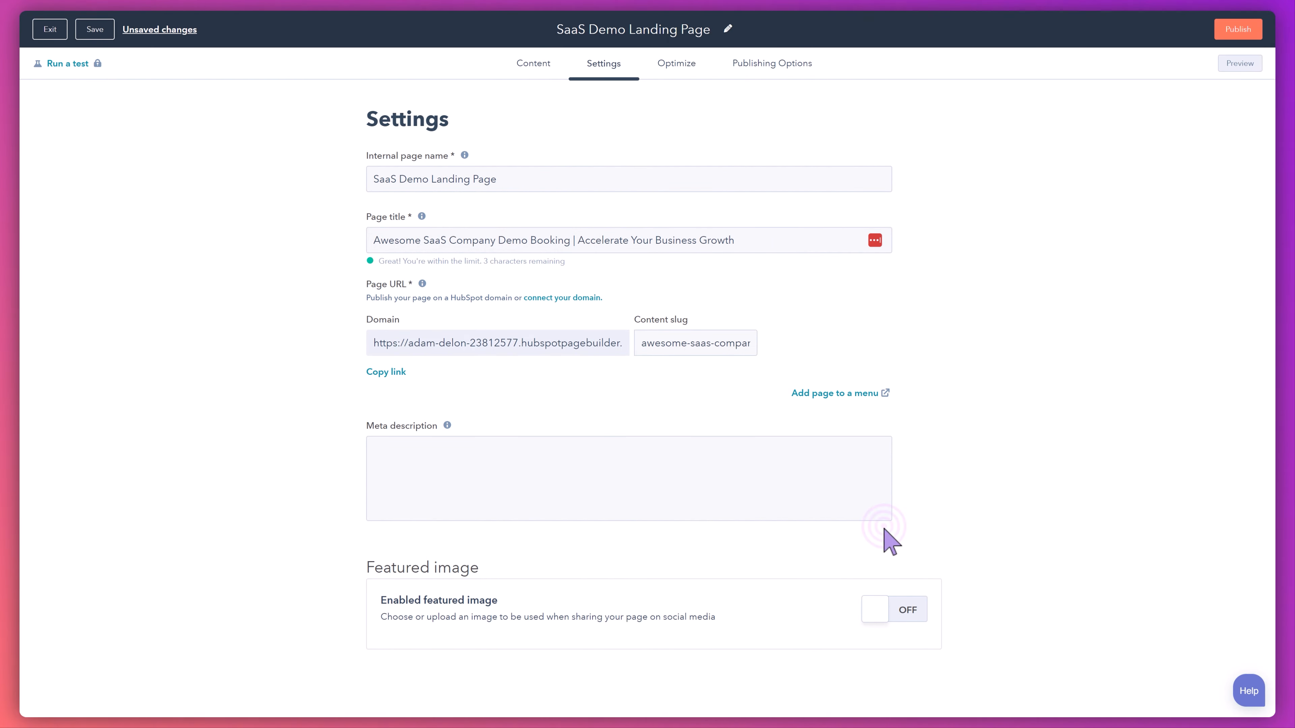
- Review the landing page's optimization checks, covering title, crawling, mobile friendliness, links, image alt text and meta description
click(687, 64)
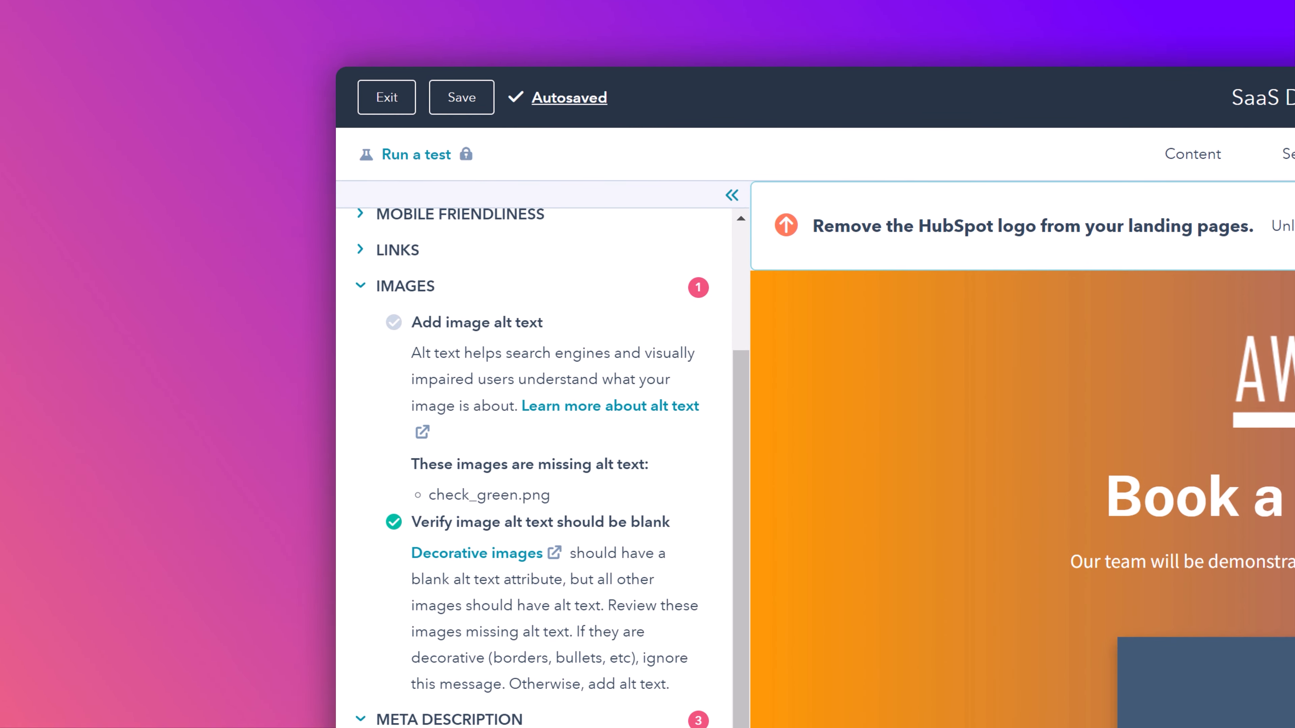
scroll(535, 459, down, 3)
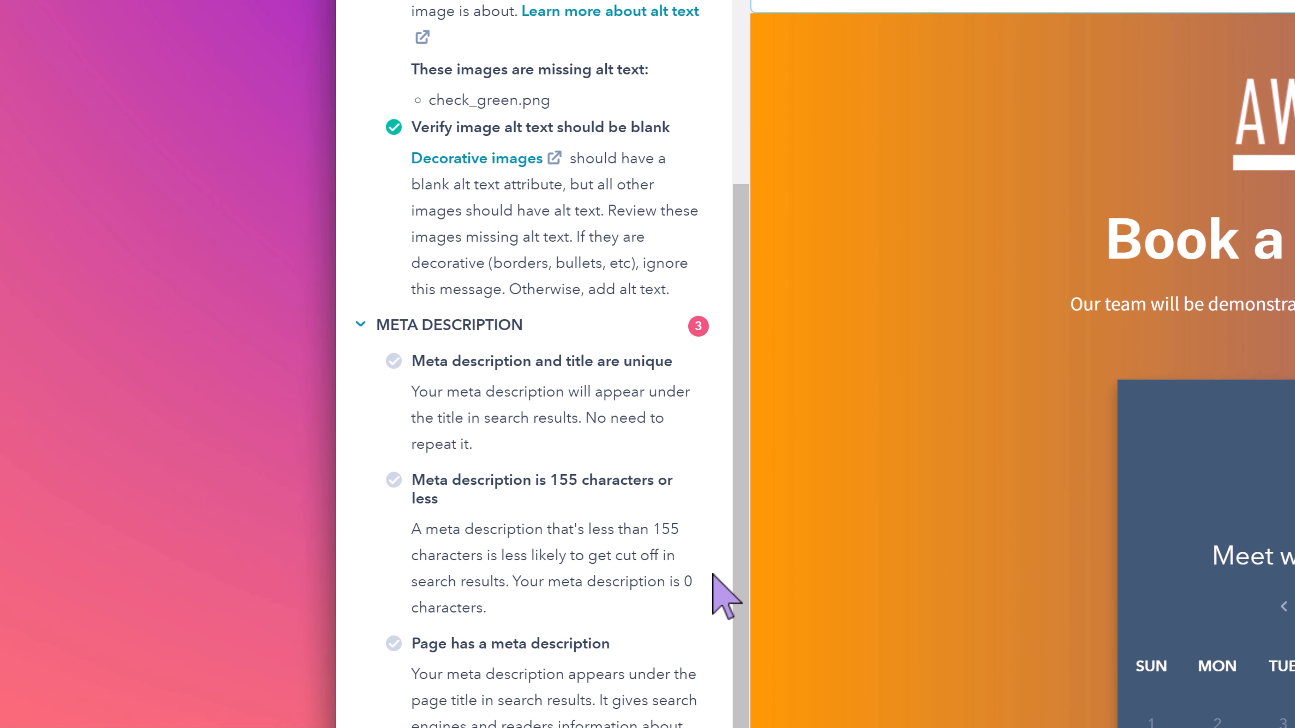
scroll(714, 576, up, 2)
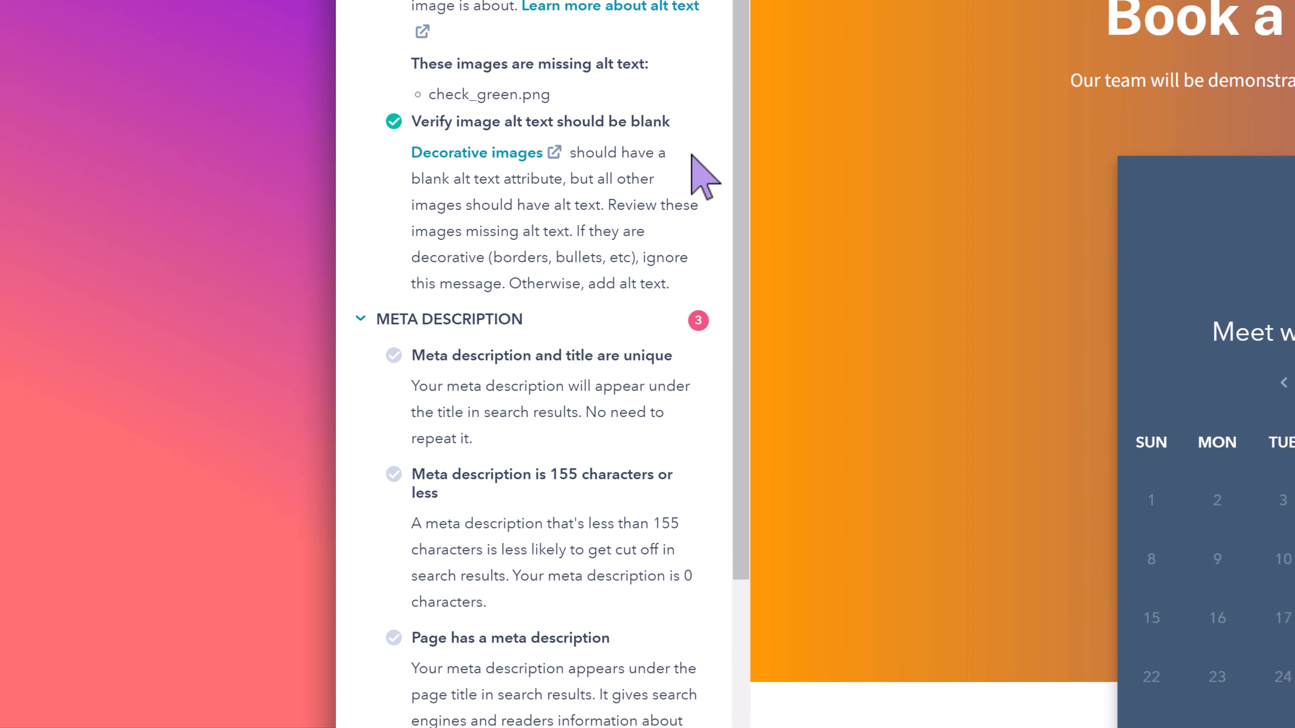
scroll(683, 49, up, 4)
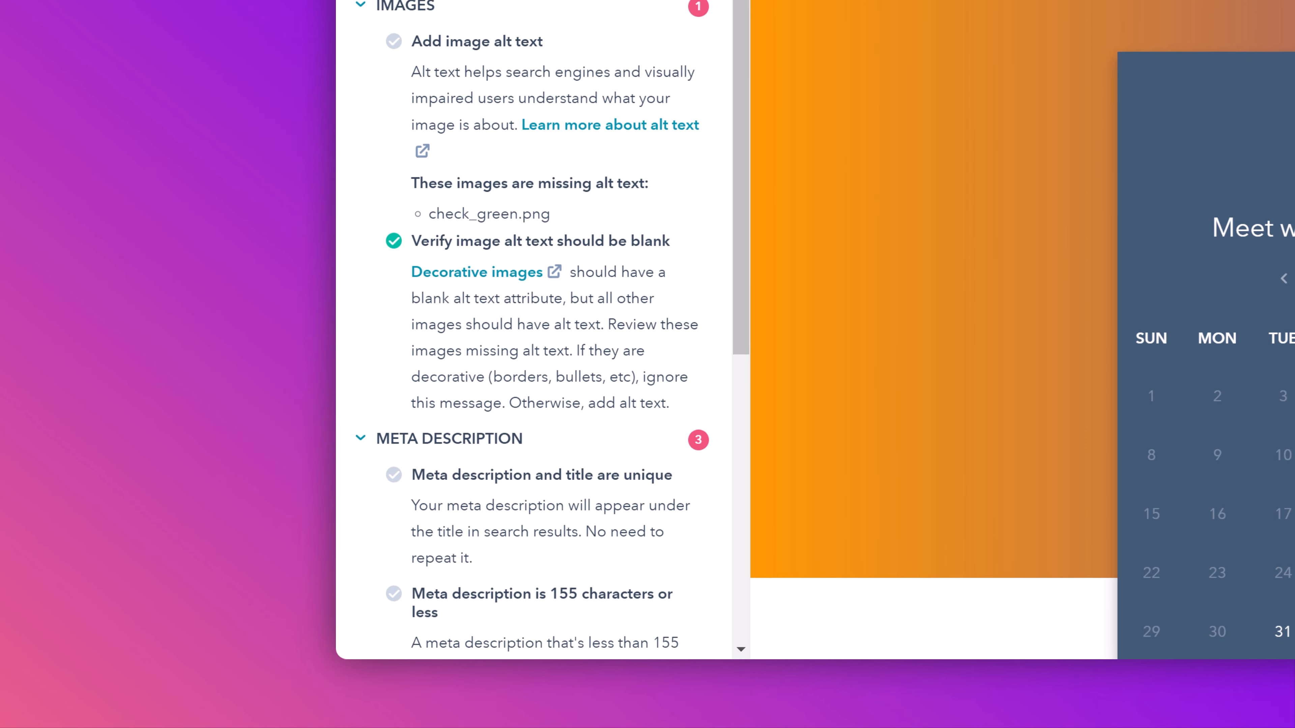
scroll(534, 327, up, 6)
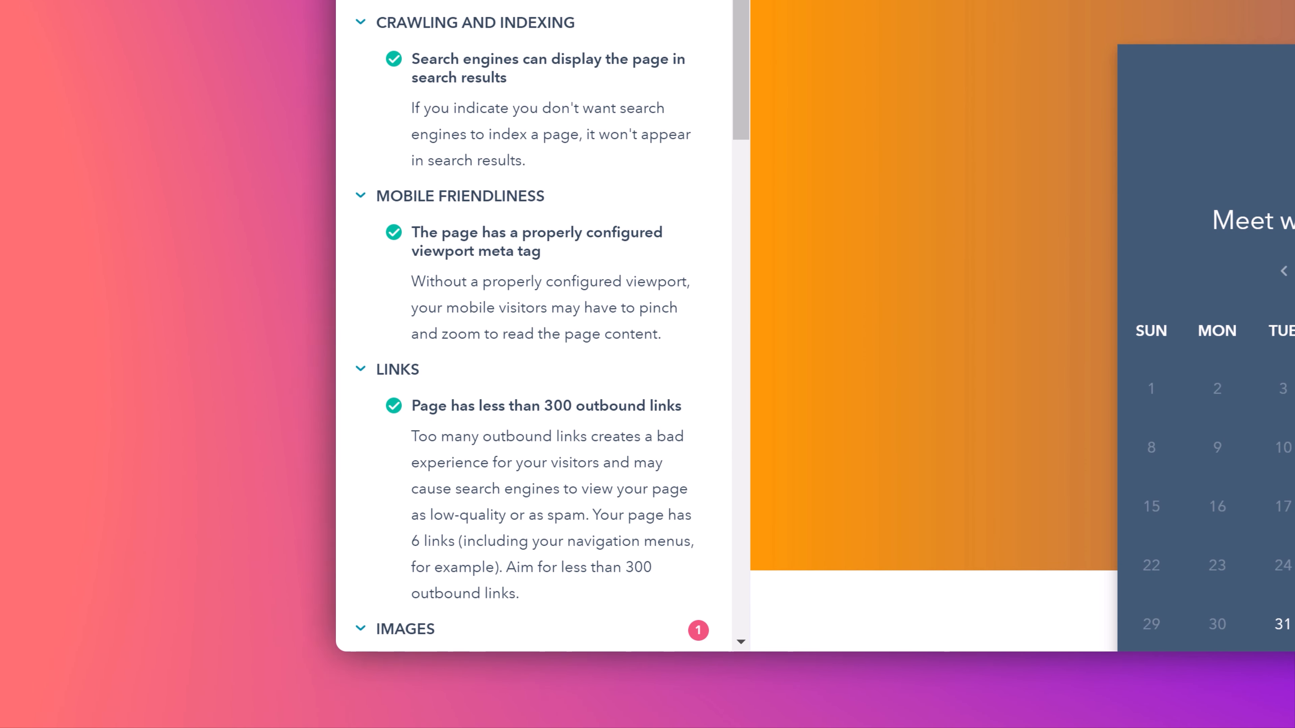
click(34, 104)
click(34, 126)
click(34, 147)
click(34, 169)
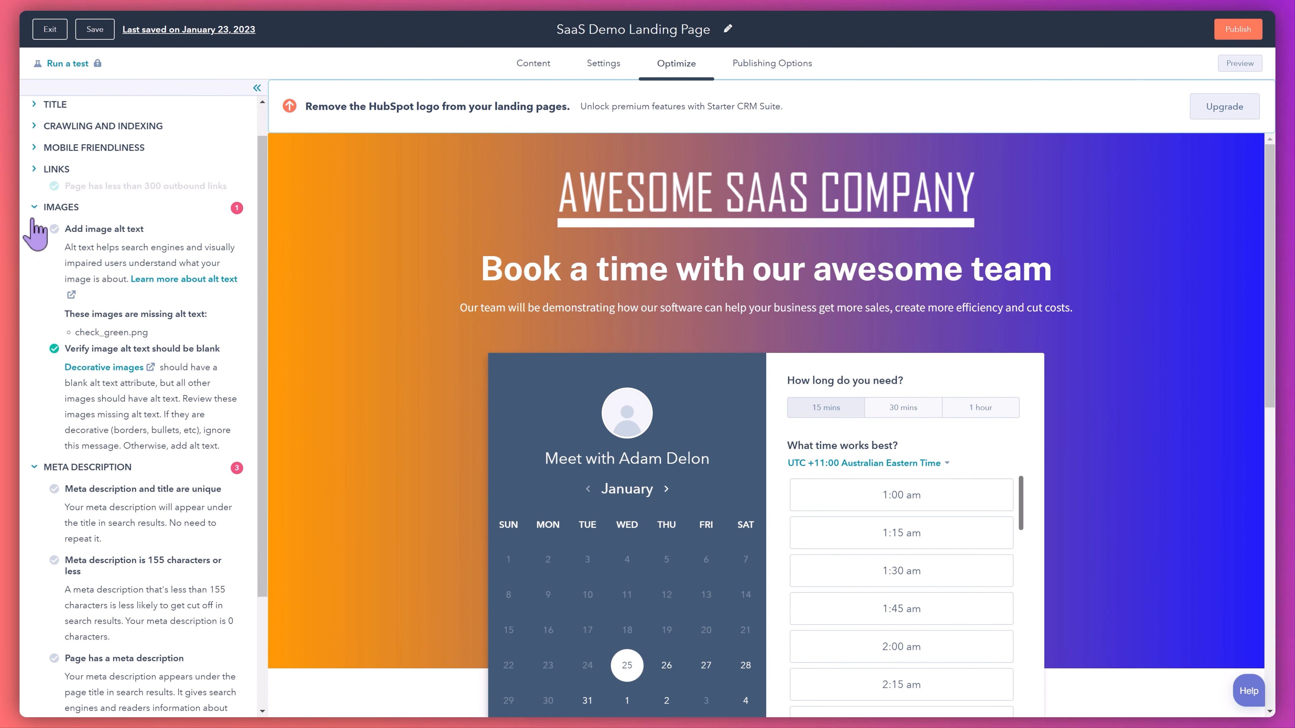
click(34, 207)
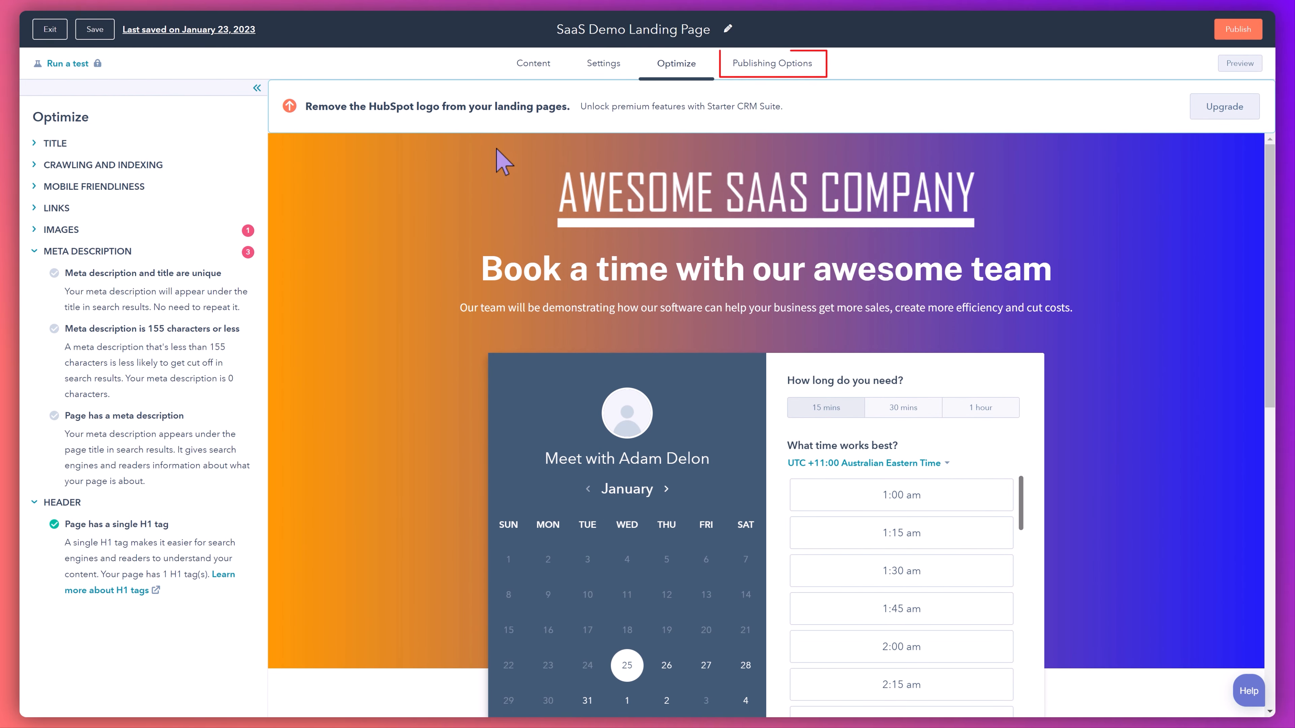
- Check the publishing options of the SaaS Demo Landing Page and publish the page
click(790, 81)
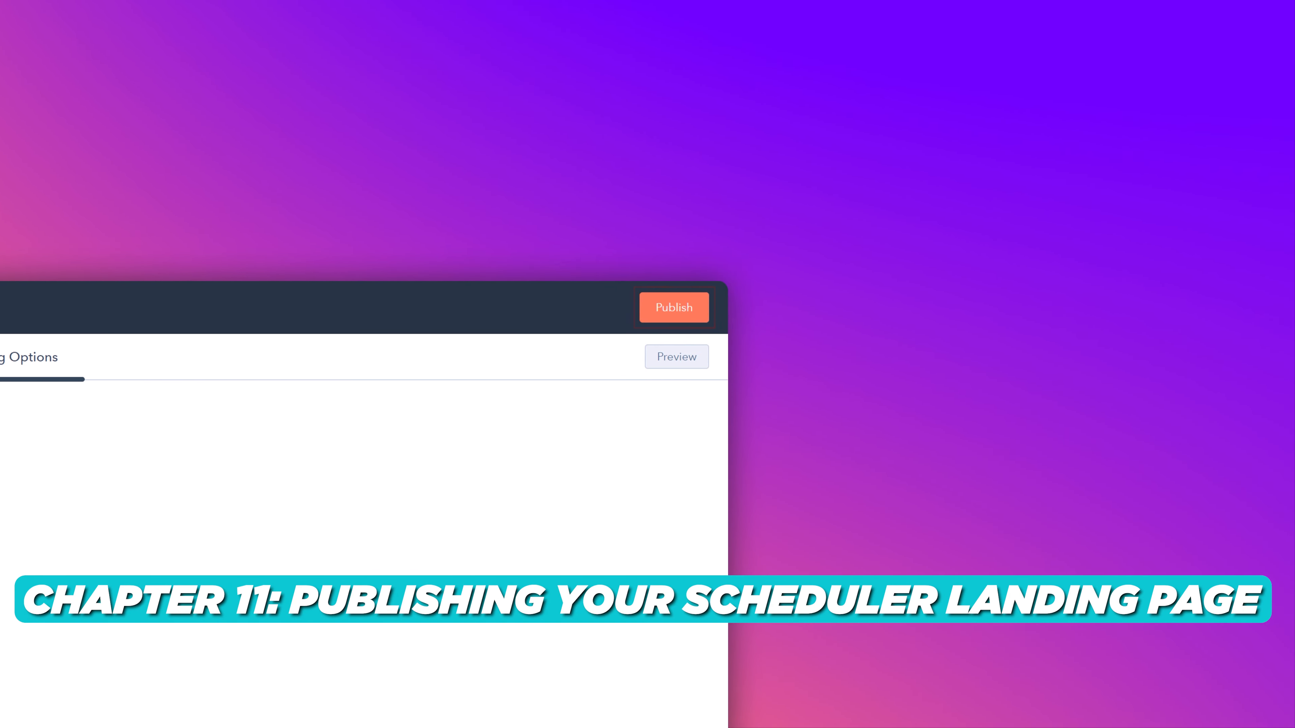
click(663, 308)
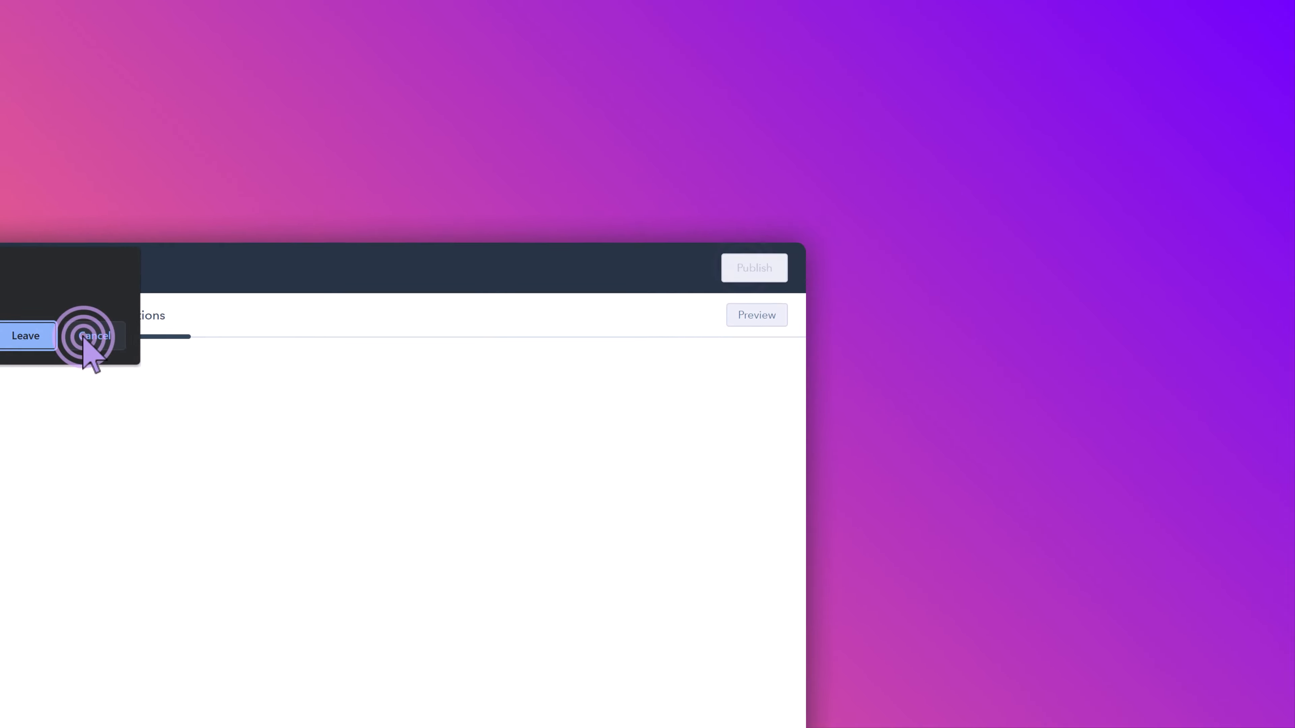
click(497, 313)
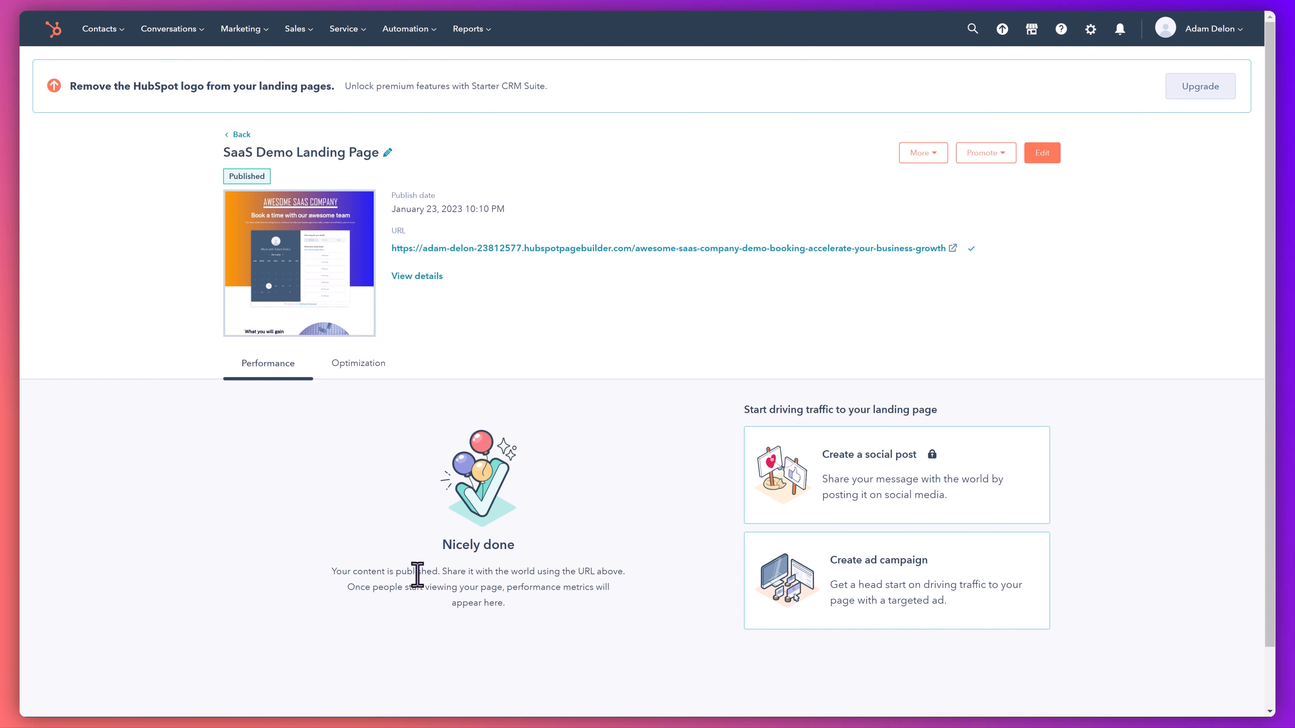
- Look through the published page's optimization details, including SEO recommendations, inbound links and internal links, and return to its performance overview
click(374, 366)
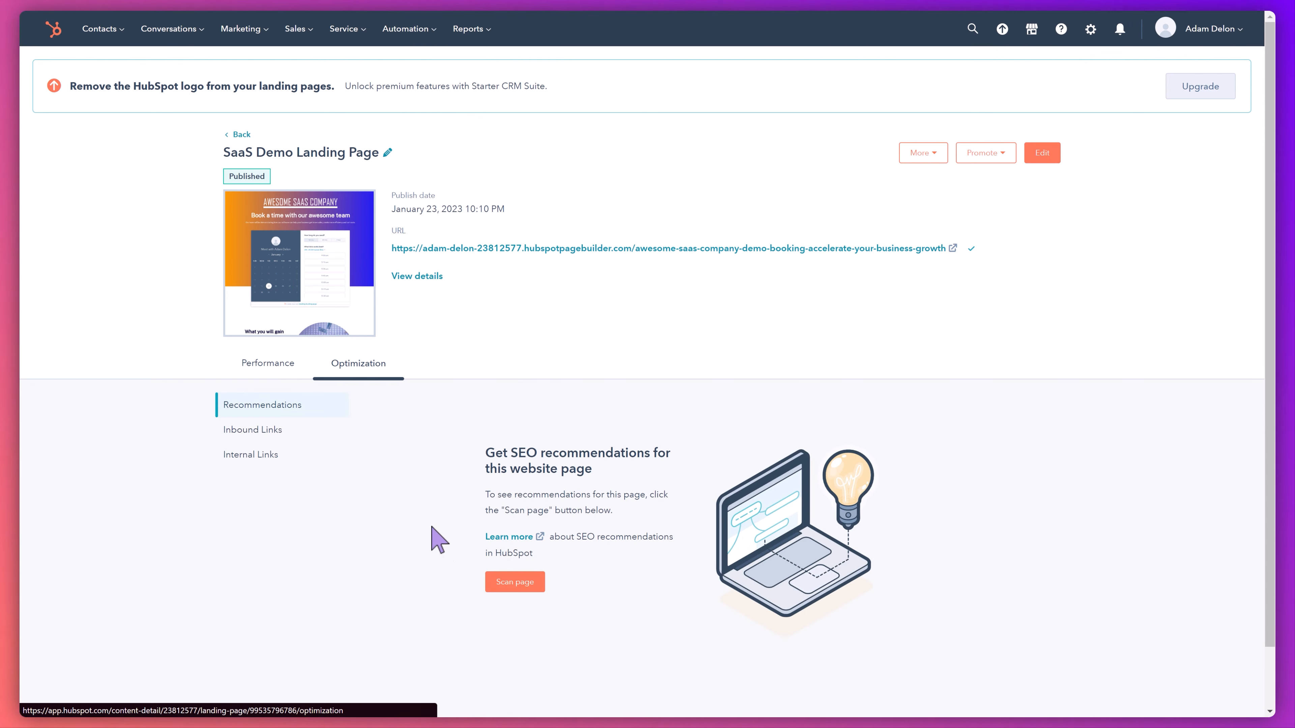
click(266, 432)
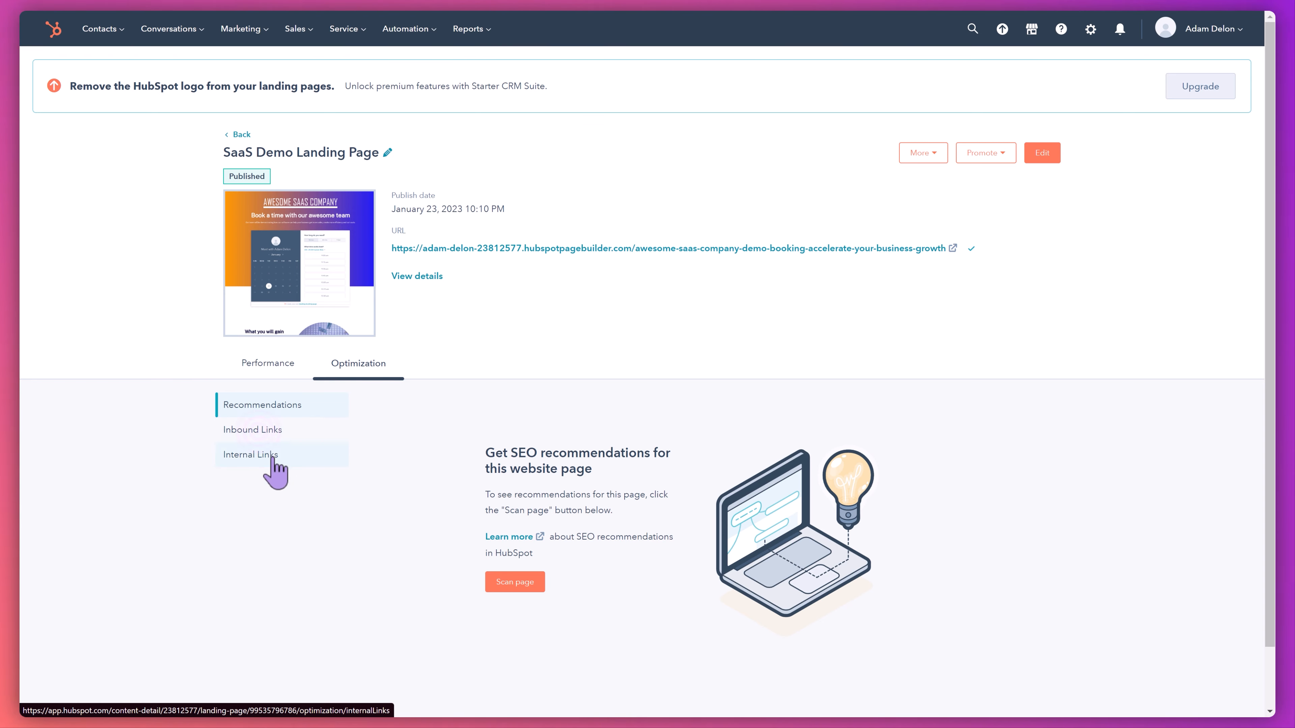
click(269, 453)
click(244, 387)
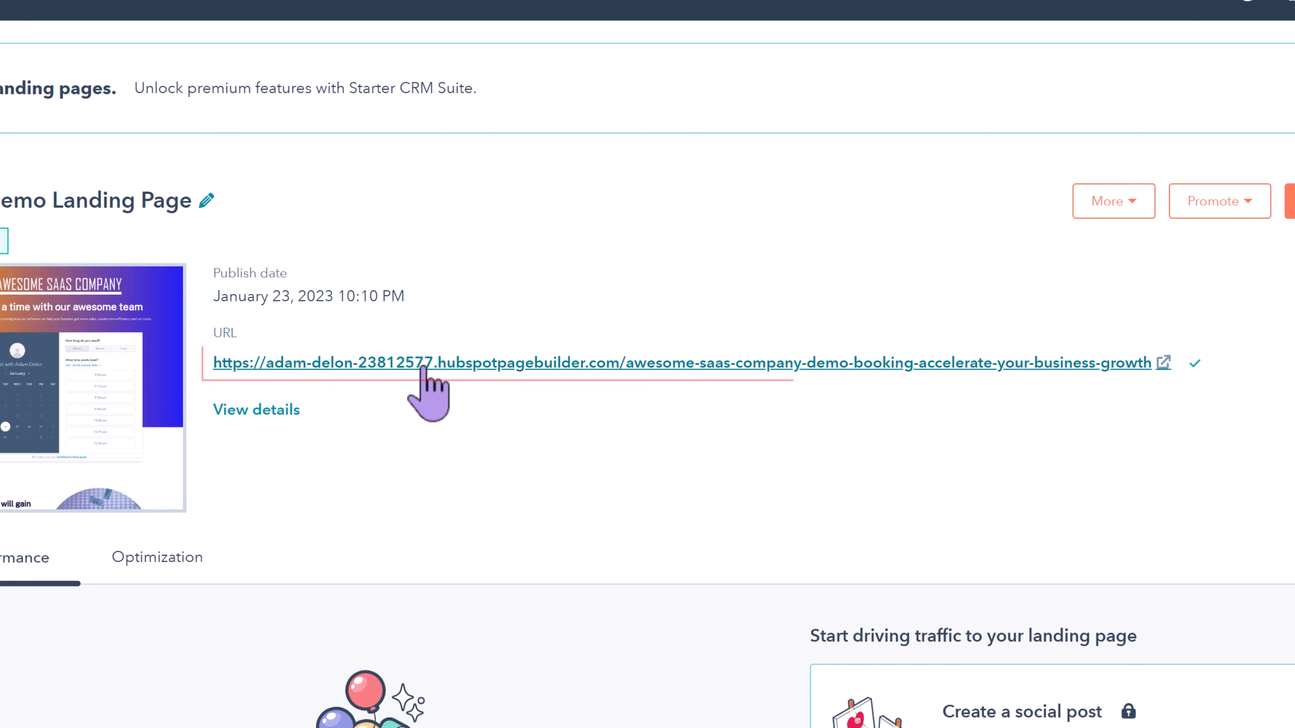
- Open the live landing page from its URL and check the meeting scheduler and the "What you will gain" section
click(426, 365)
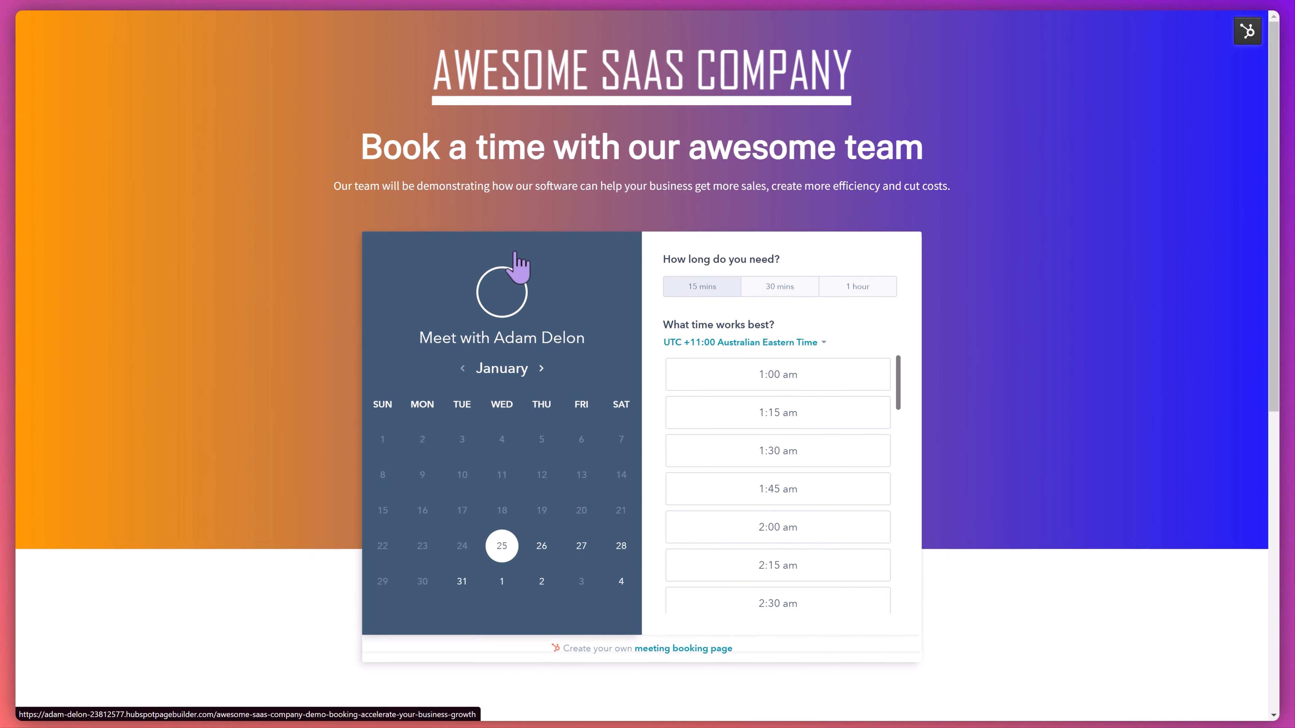
scroll(805, 409, down, 15)
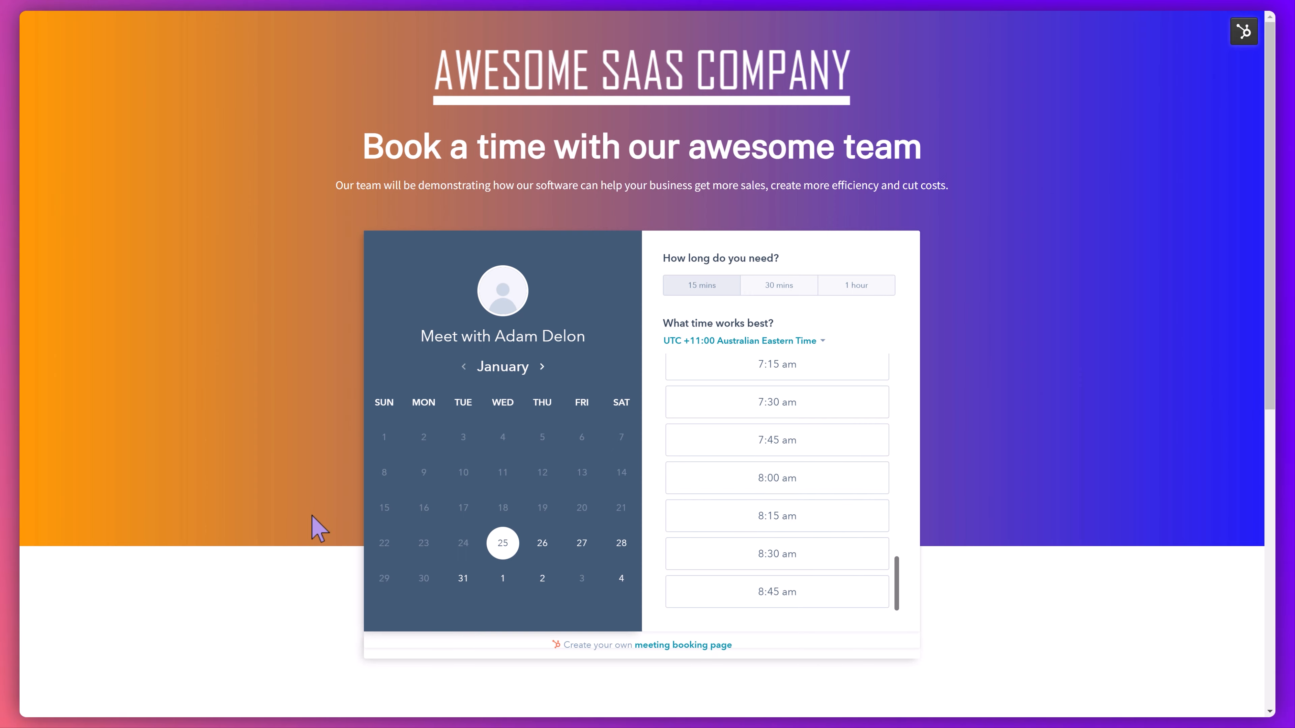
scroll(312, 529, down, 7)
scroll(315, 535, down, 3)
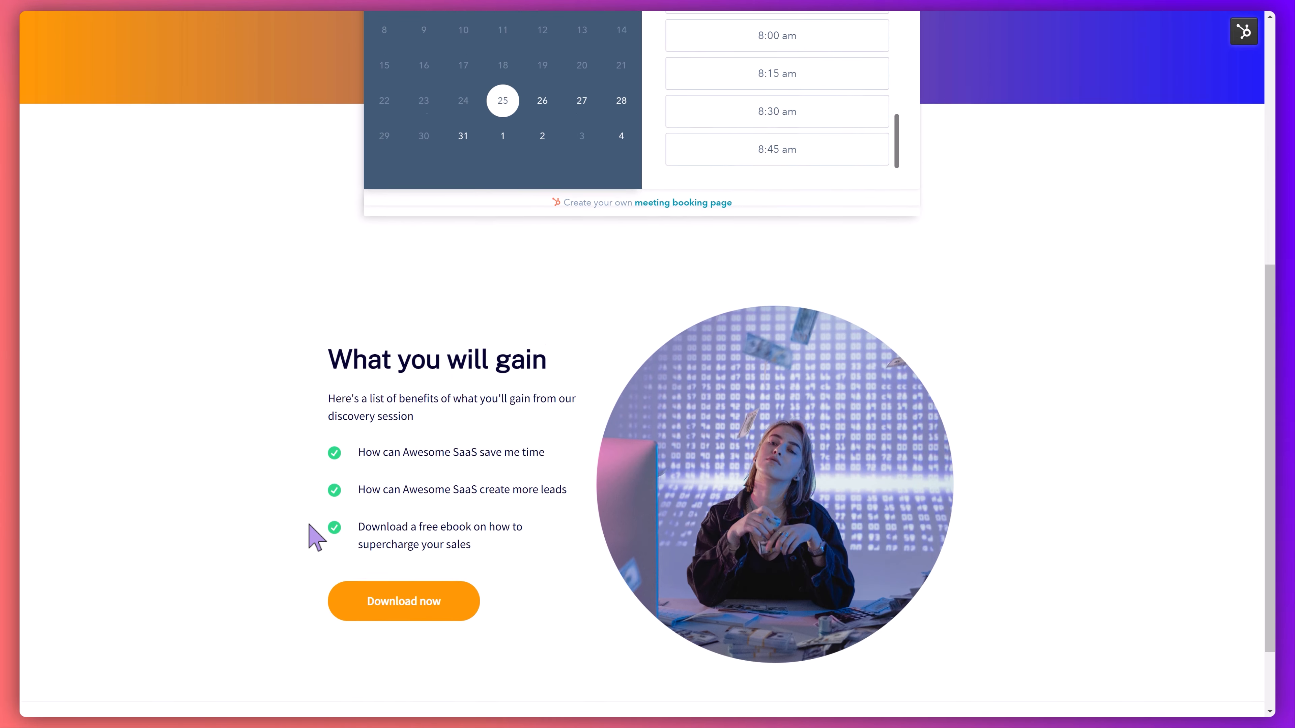
scroll(316, 541, up, 11)
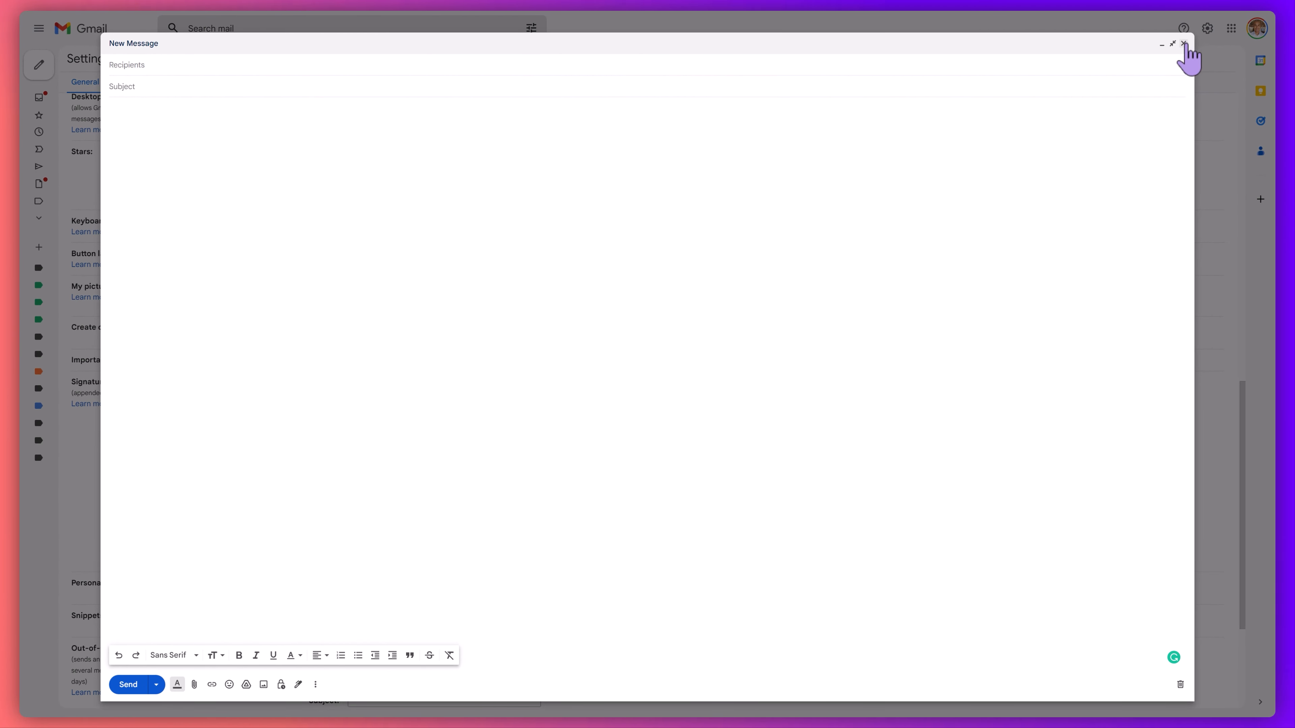
- Switch to Gmail, close the blank new message and create a new signature named "Demo booking" in the general settings
click(1184, 43)
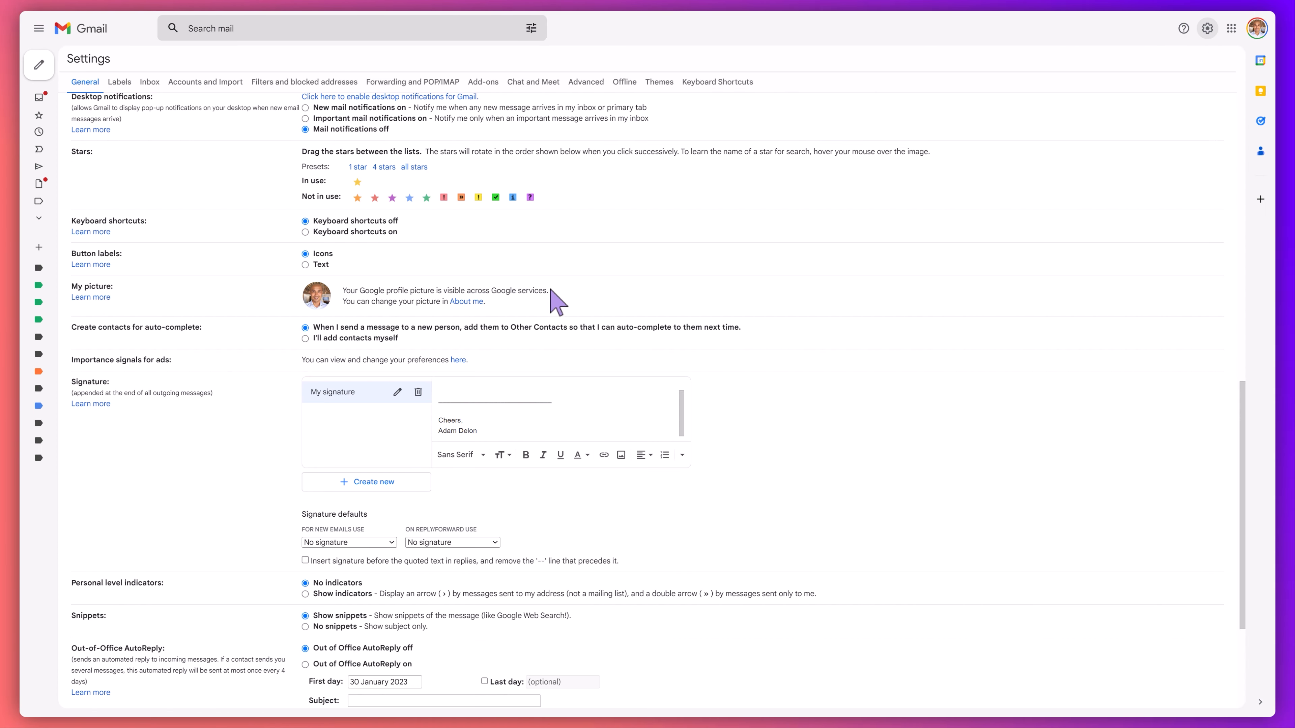
scroll(434, 298, down, 4)
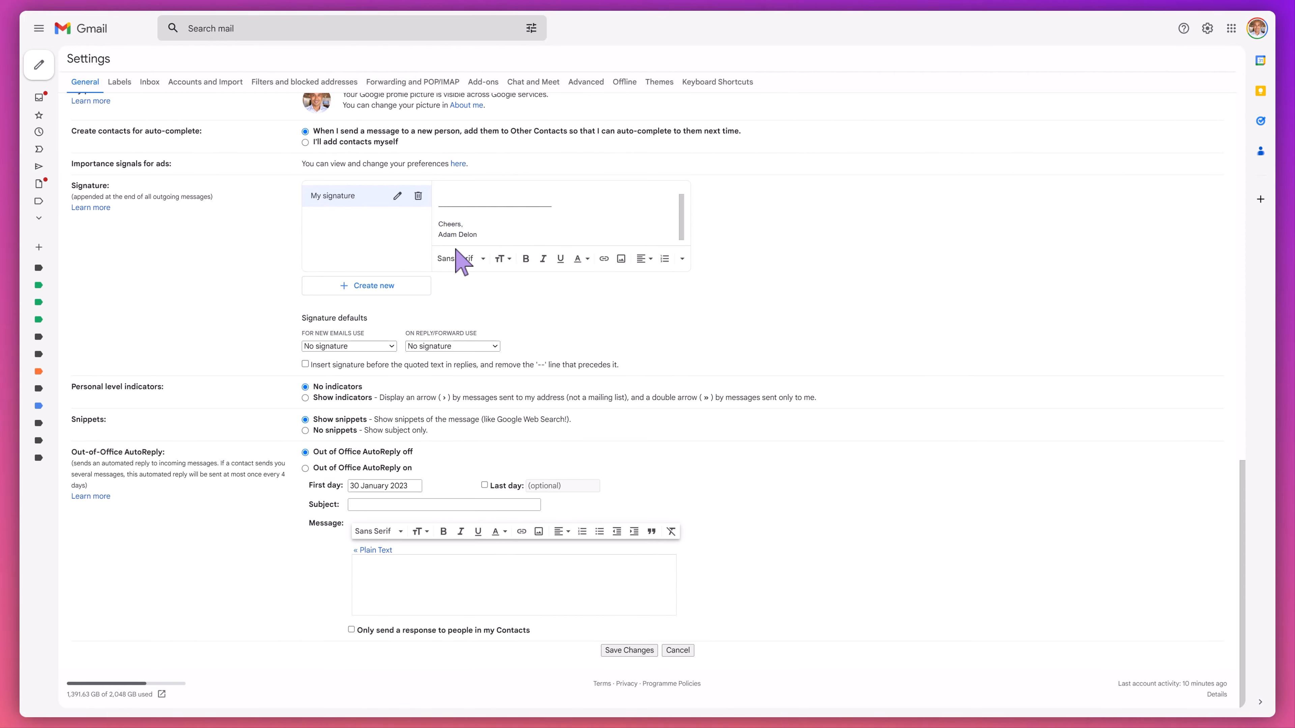
scroll(454, 268, up, 15)
scroll(439, 261, down, 2)
scroll(440, 261, down, 10)
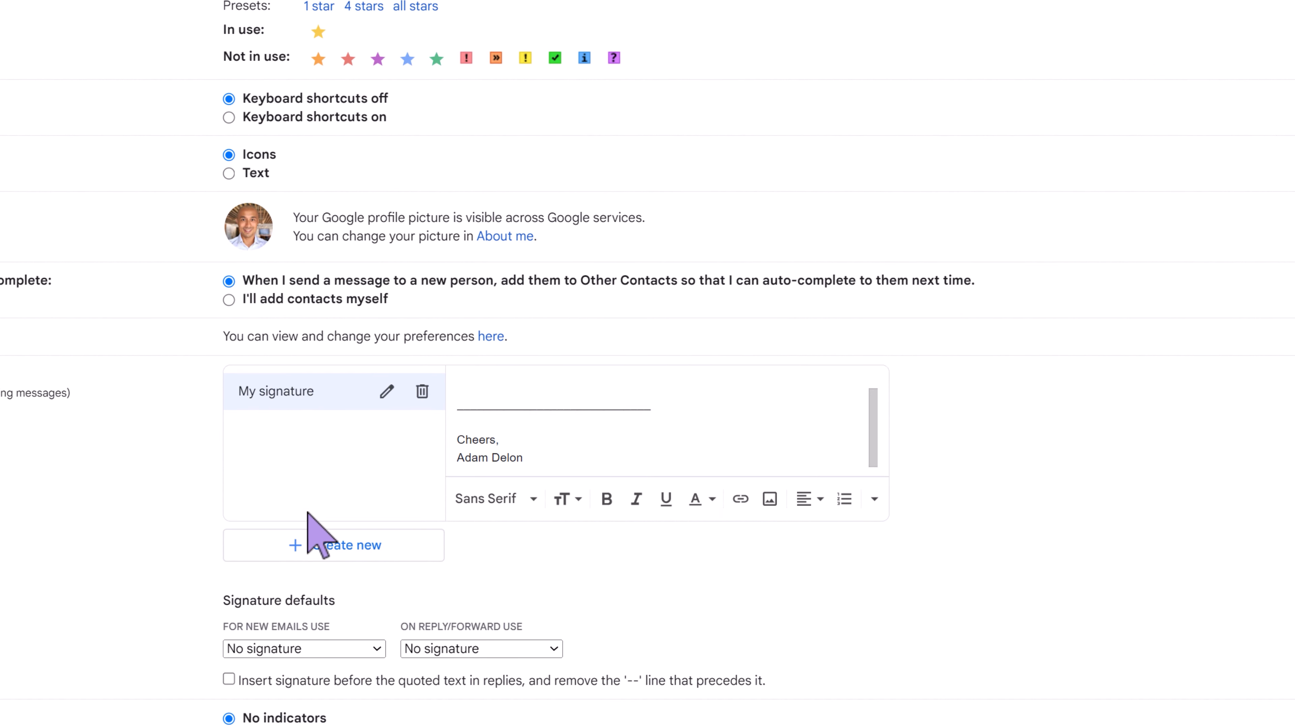
click(311, 545)
text(Demo)
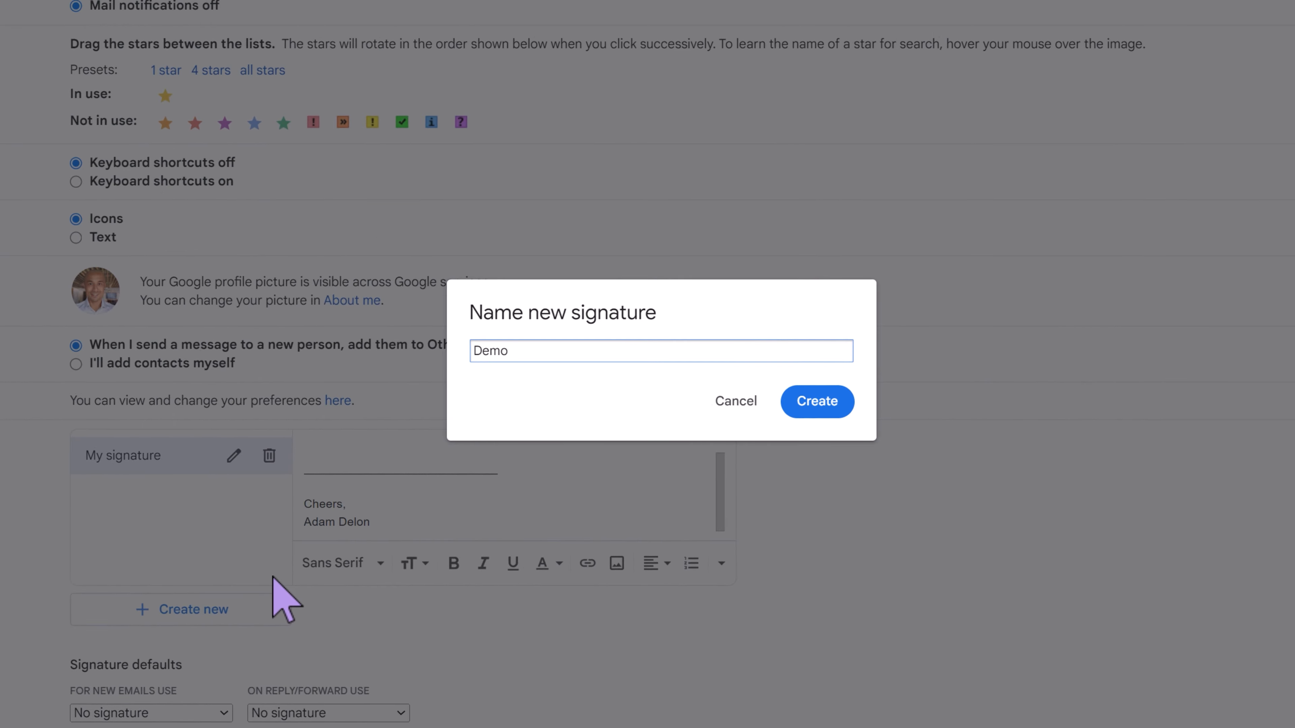
text( booking)
click(811, 415)
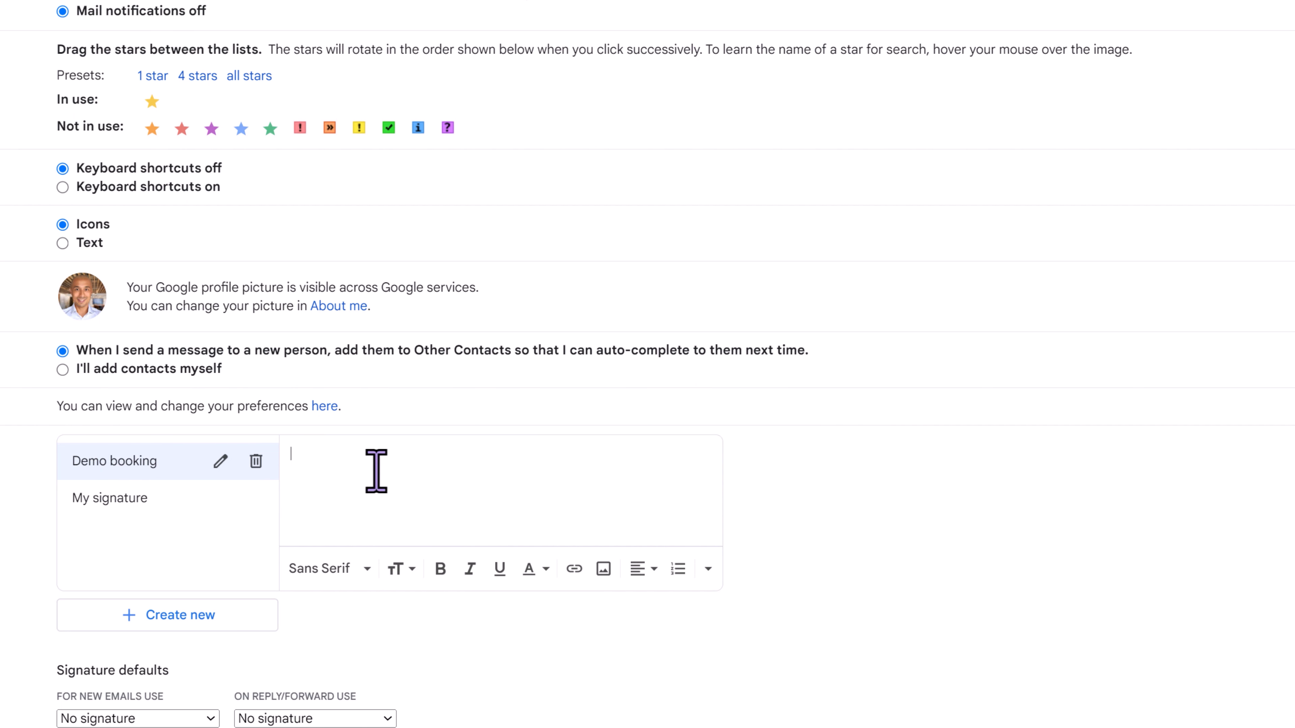
- Write "Kind regards," with the sender's full name on the line below as the Demo booking signature's text
text(Kind regards,)
key(Return)
text(Adam Del)
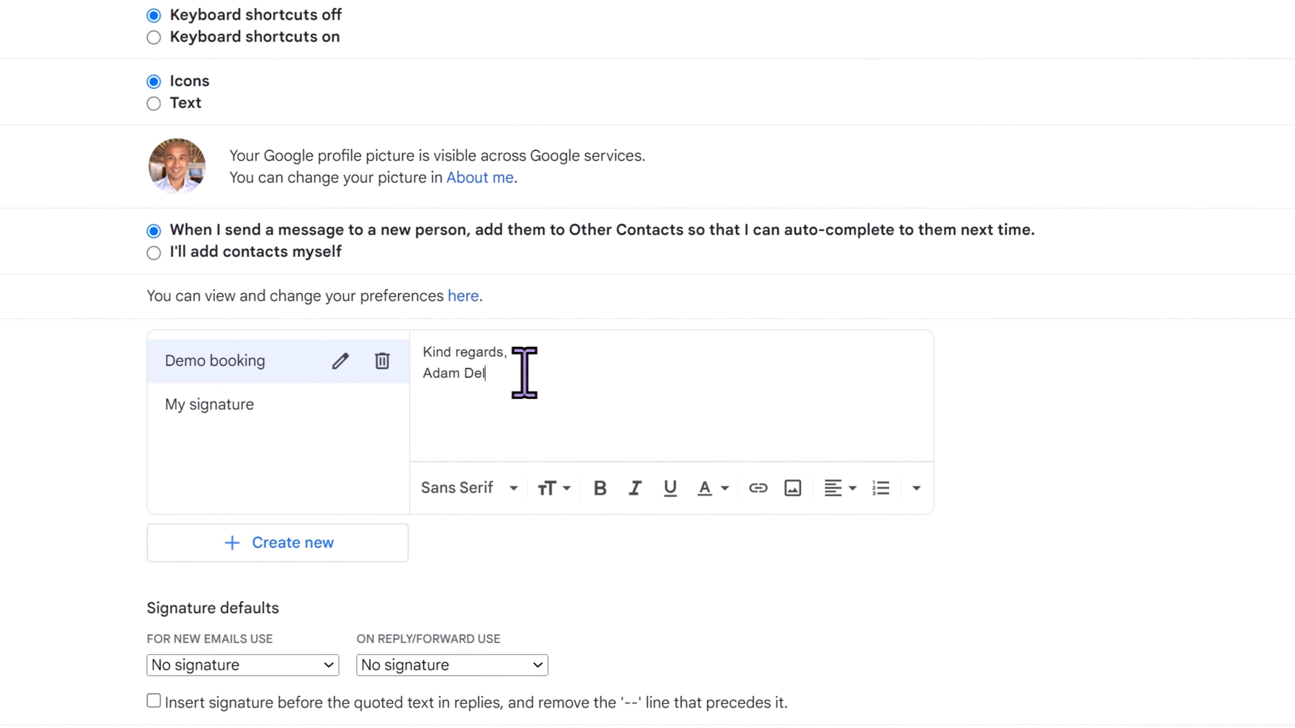
text(on)
key(Return)
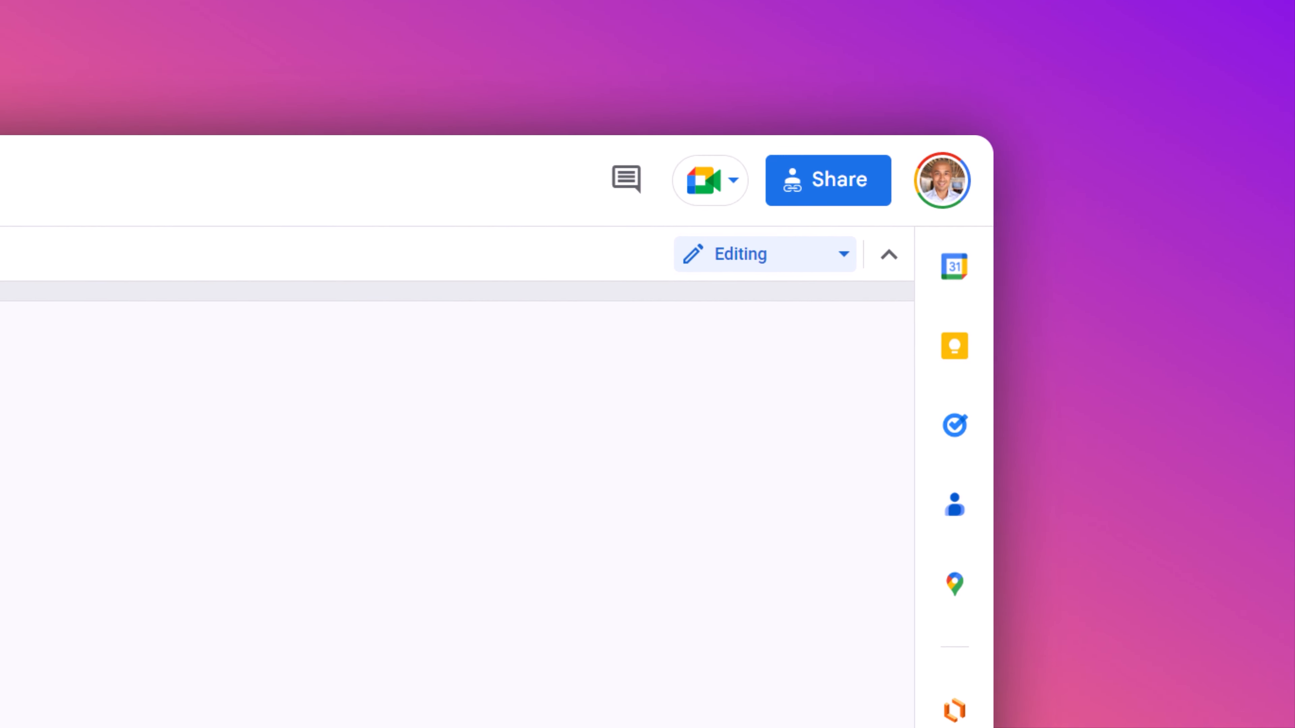
- In the Google Docs document "HubSpot Book Meeting Signature Button", set general access to "Anyone with the link" as viewer
click(822, 186)
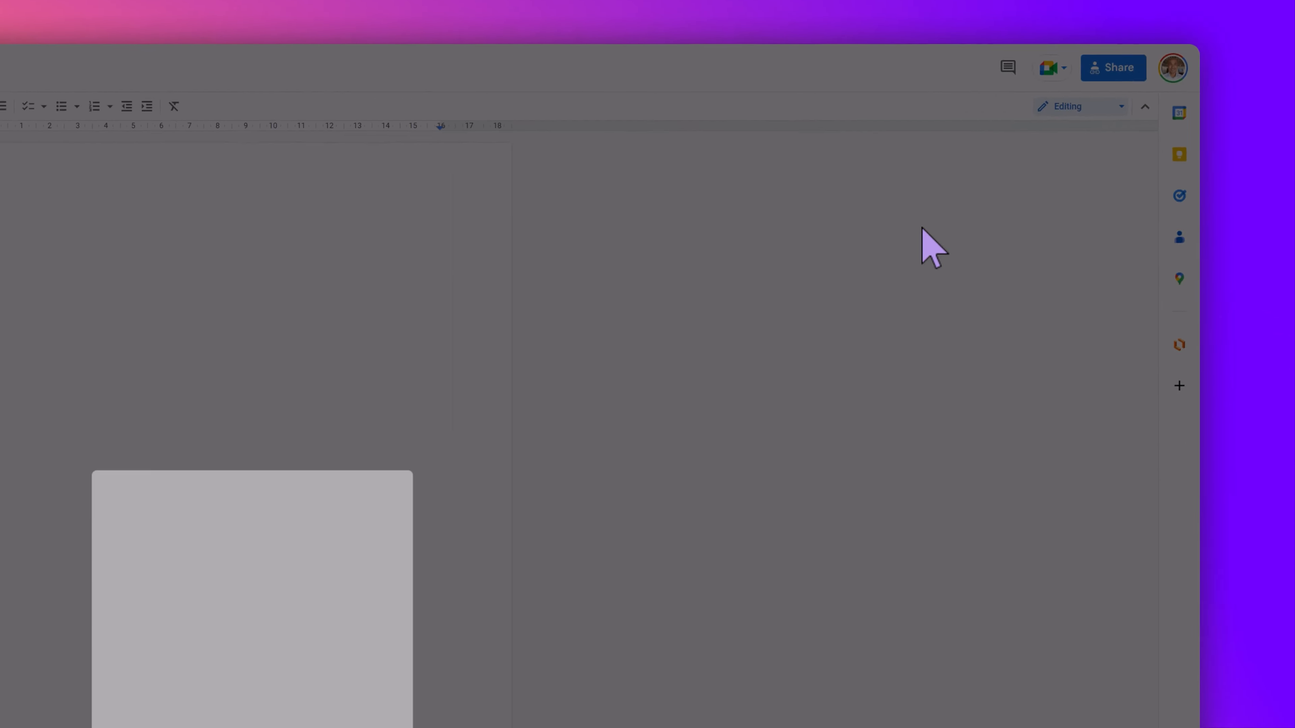
click(592, 413)
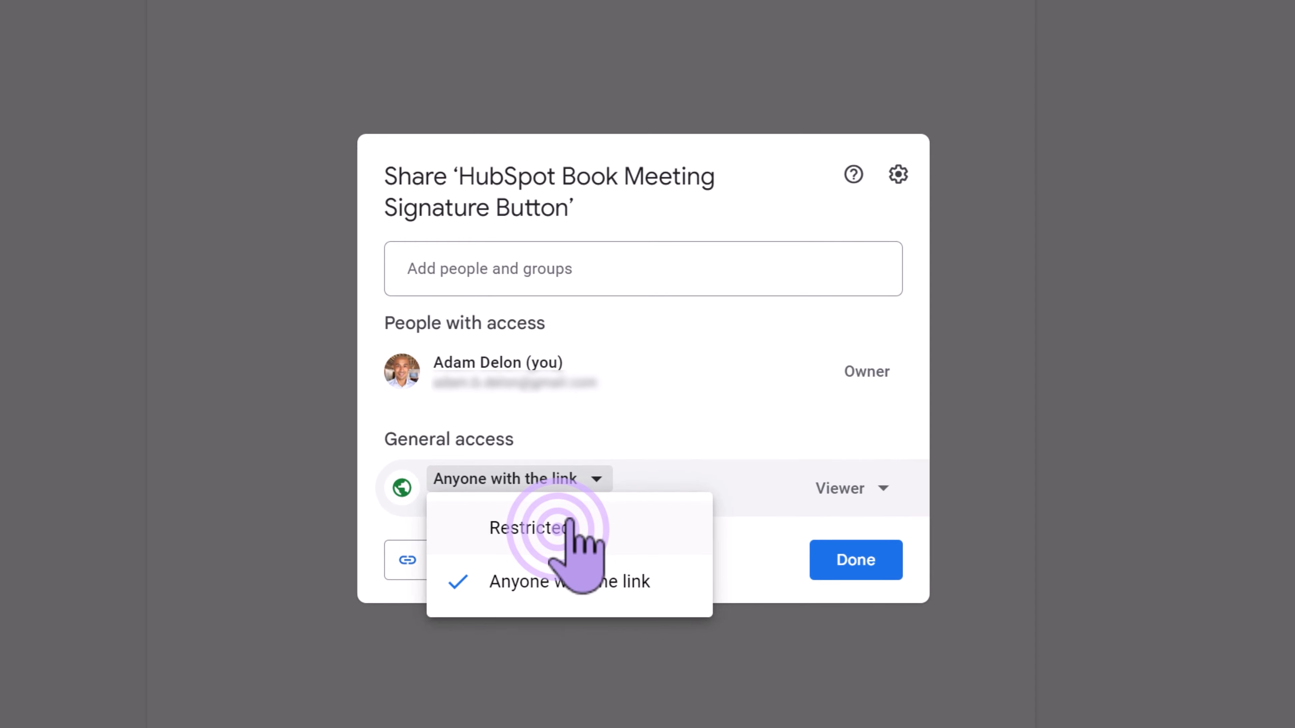
click(566, 526)
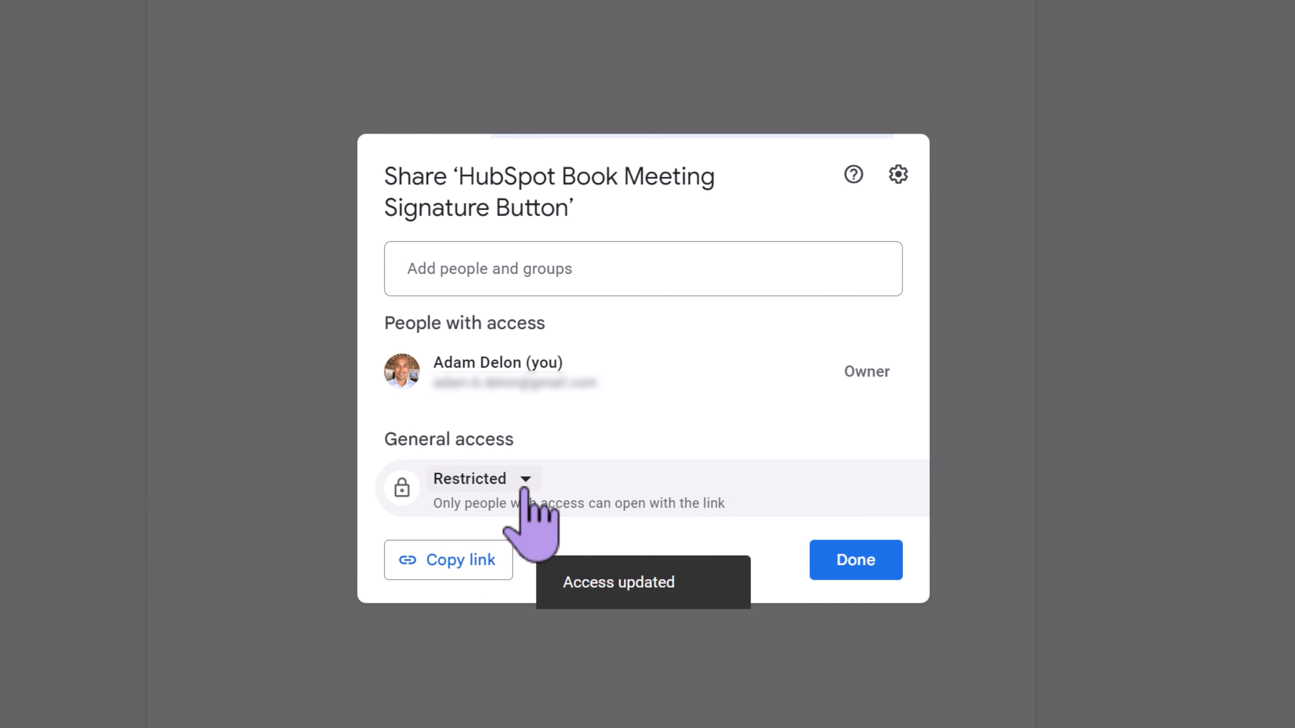
click(500, 488)
click(535, 587)
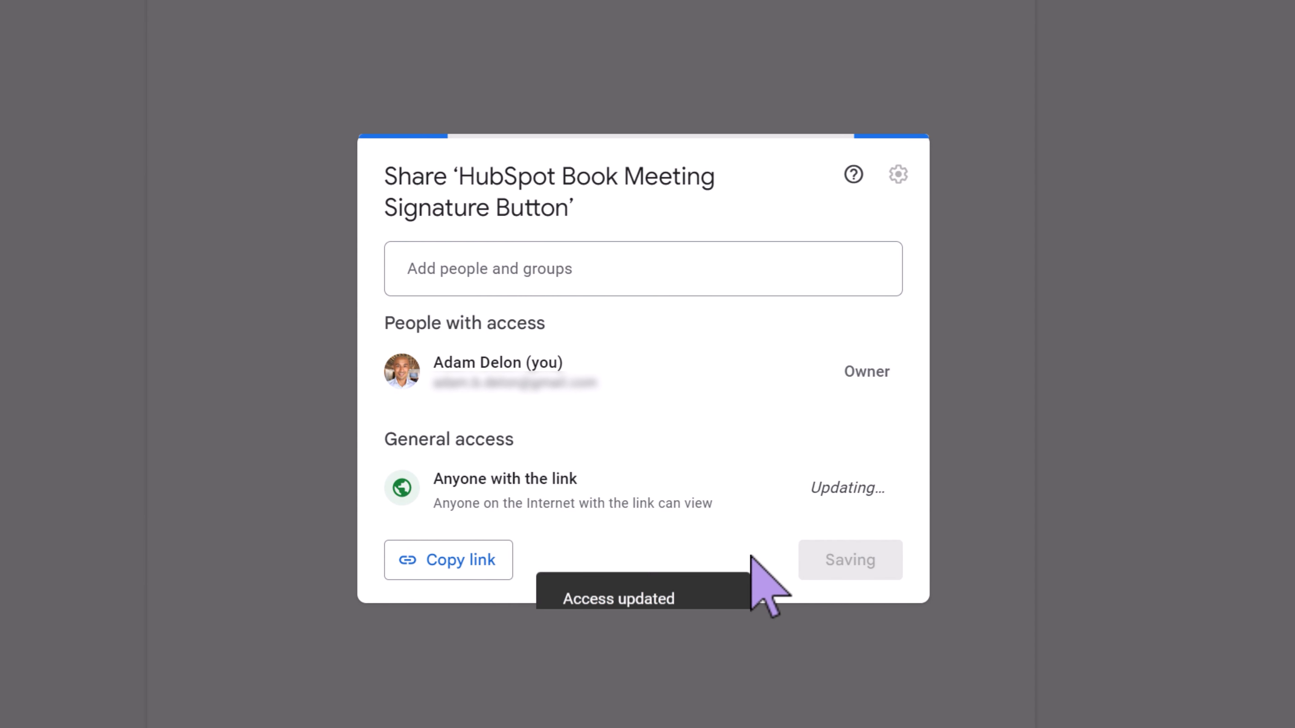
click(892, 559)
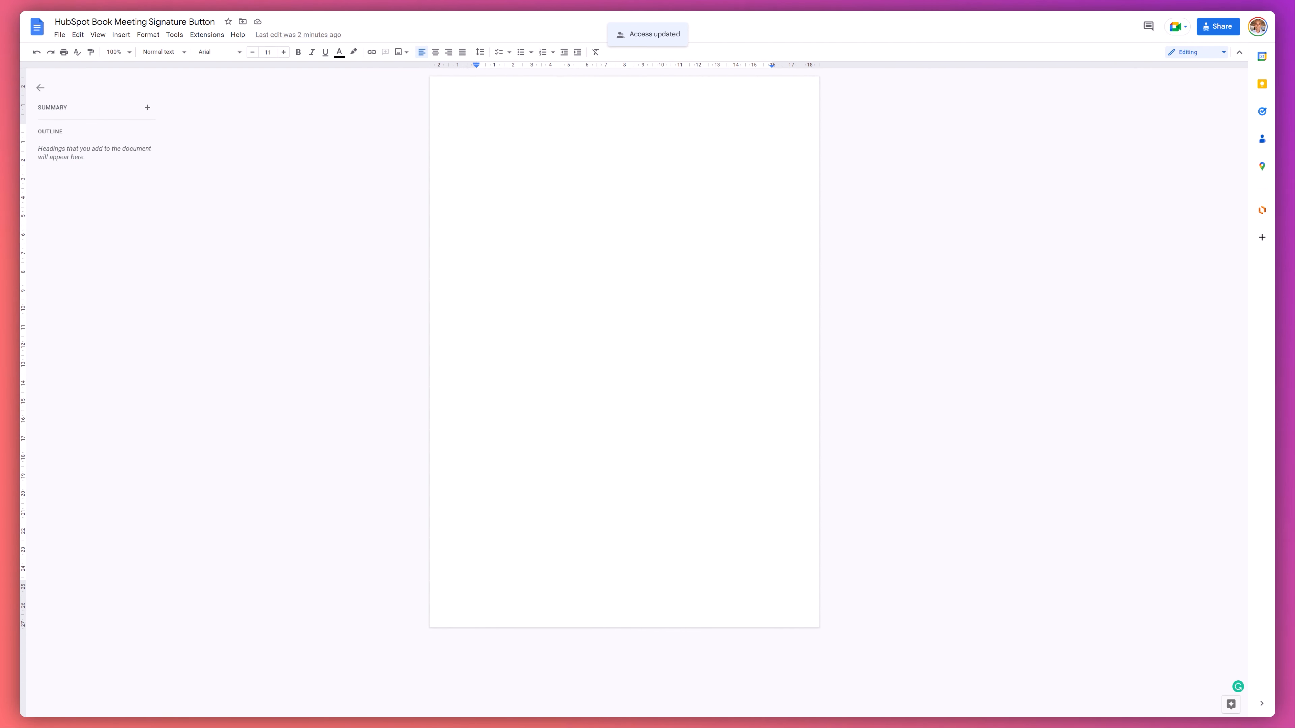
- Paste the "Schedule a demo" button image into the document and copy it into the Gmail signature below the sender's name
key(ctrl+v)
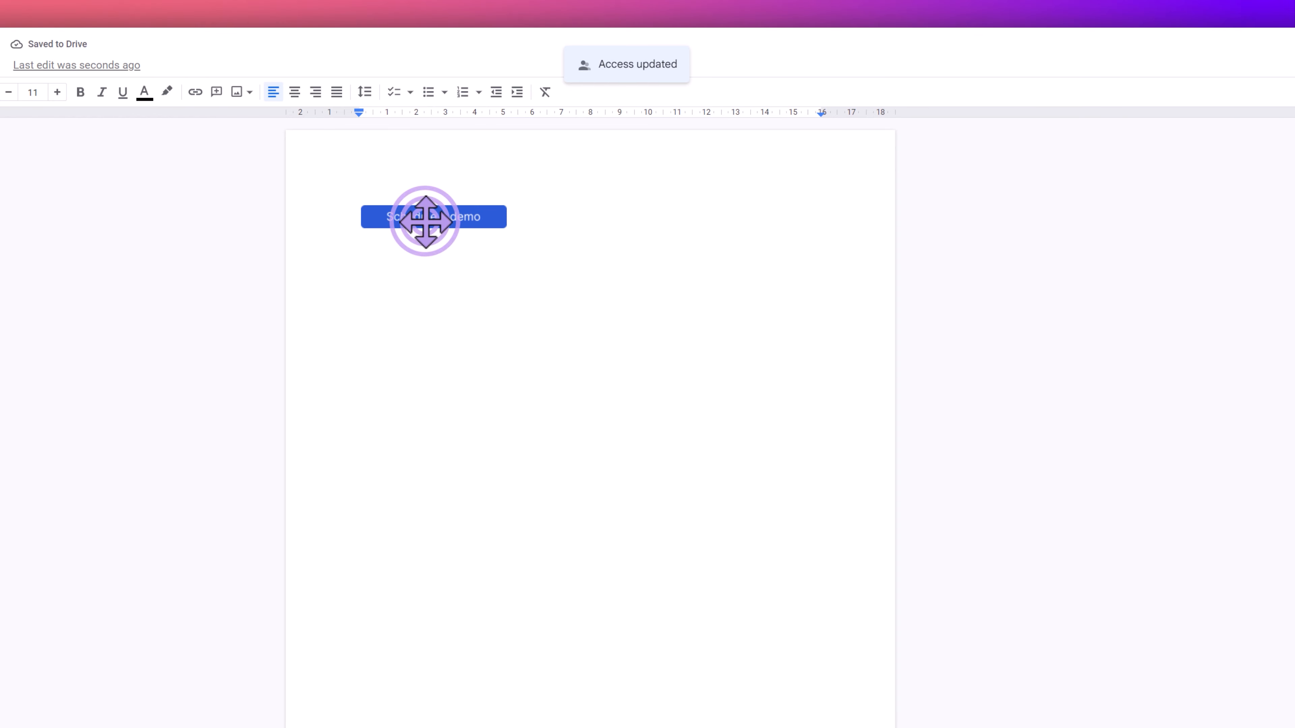
click(425, 222)
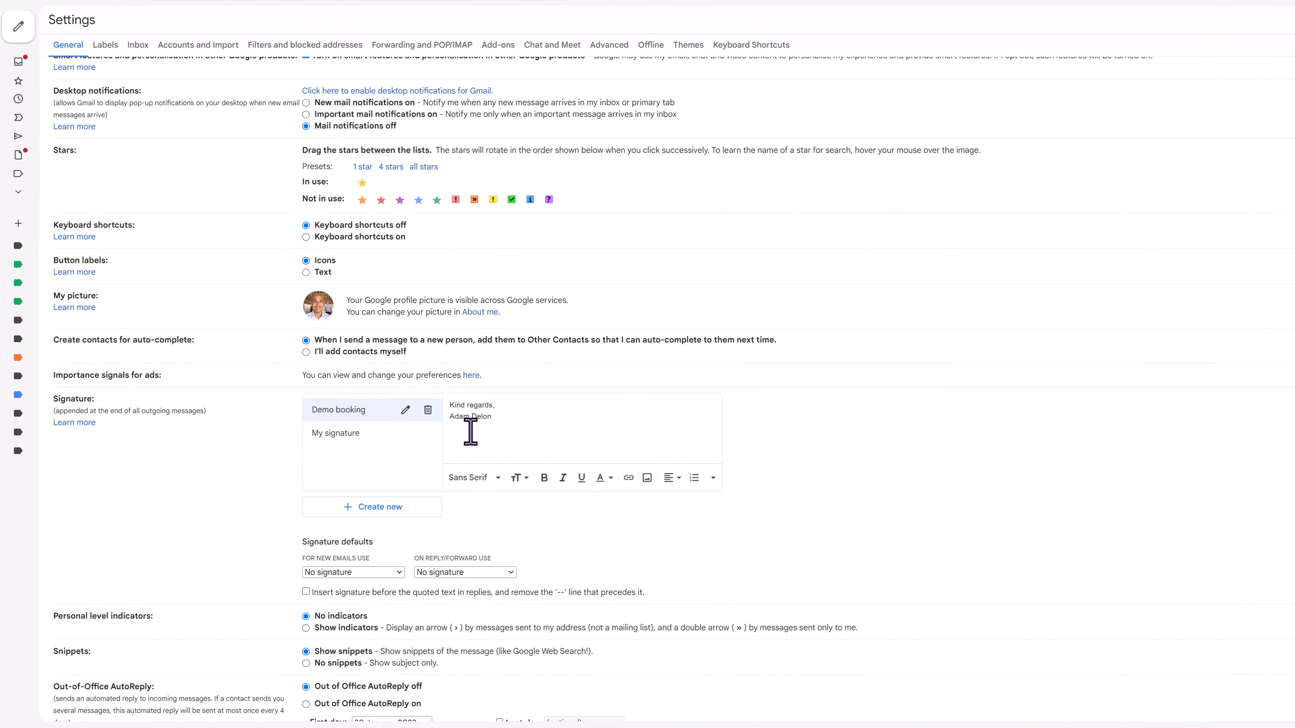
scroll(704, 308, down, 2)
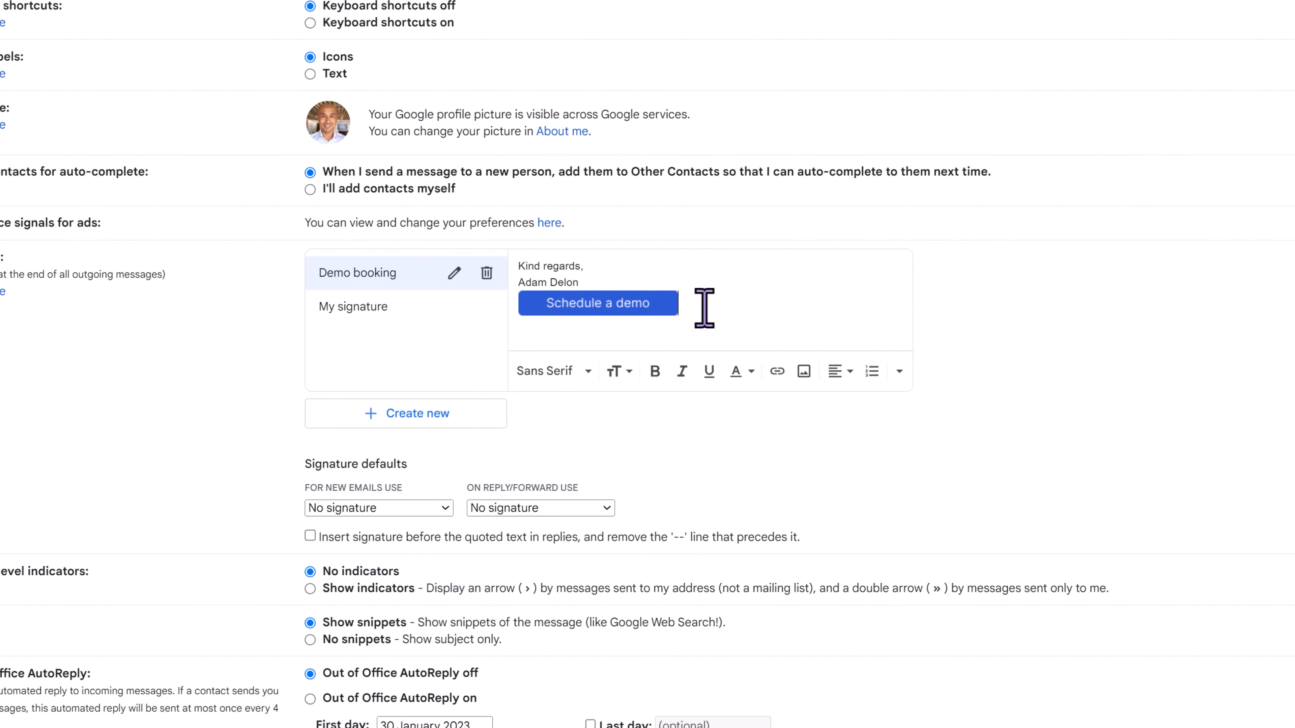
- Link the "Schedule a demo" button image in the signature to the SaaS Demo Landing Page's URL copied from HubSpot
drag(705, 306, 569, 303)
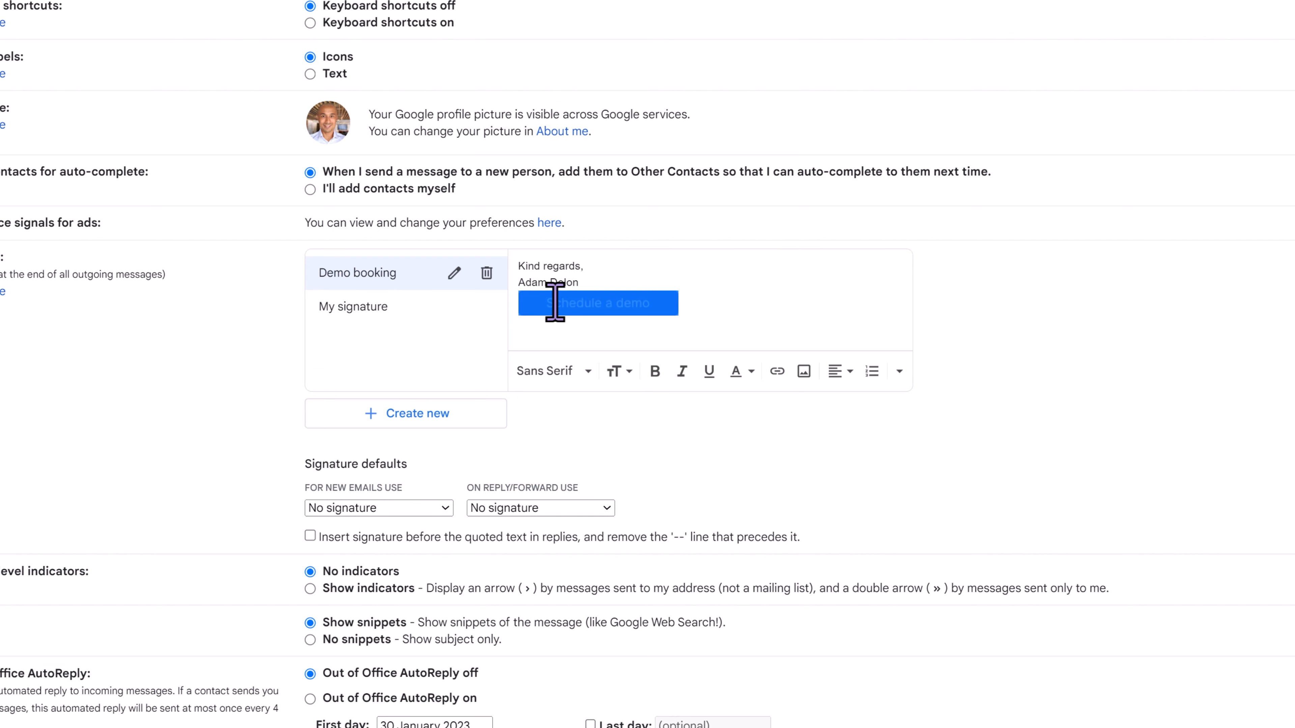
click(777, 373)
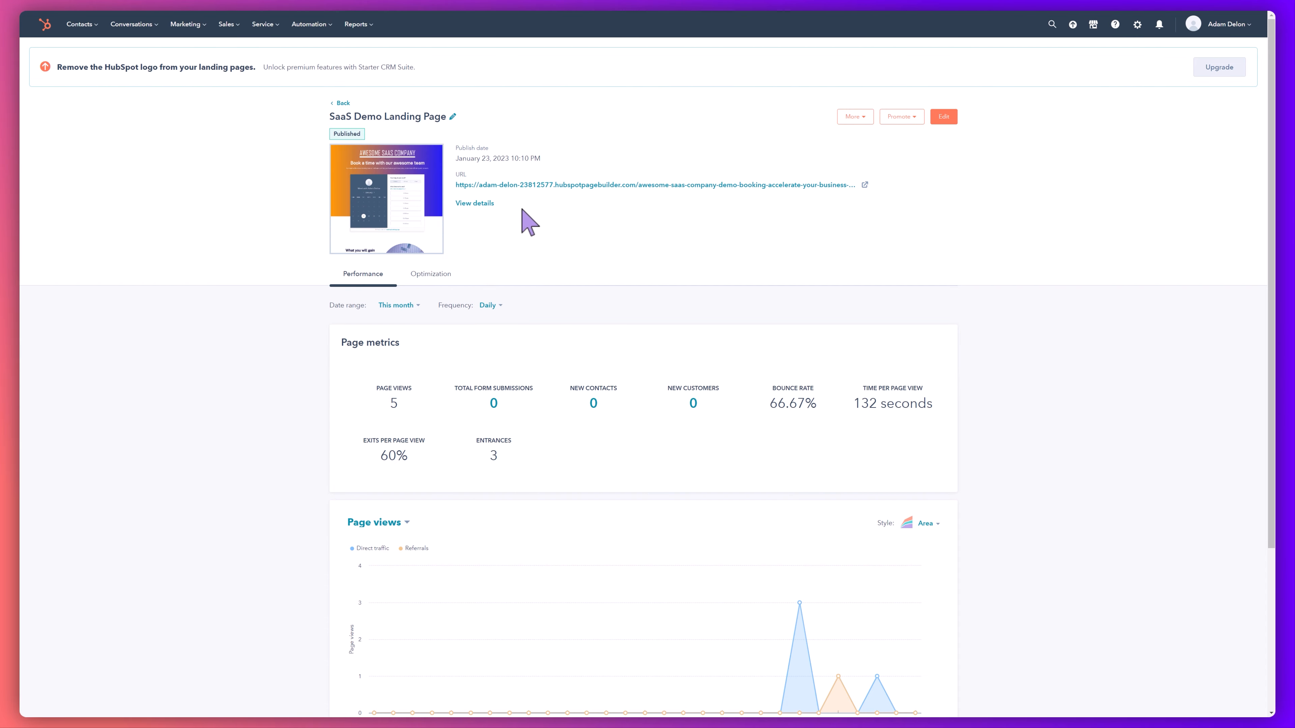
right_click(530, 185)
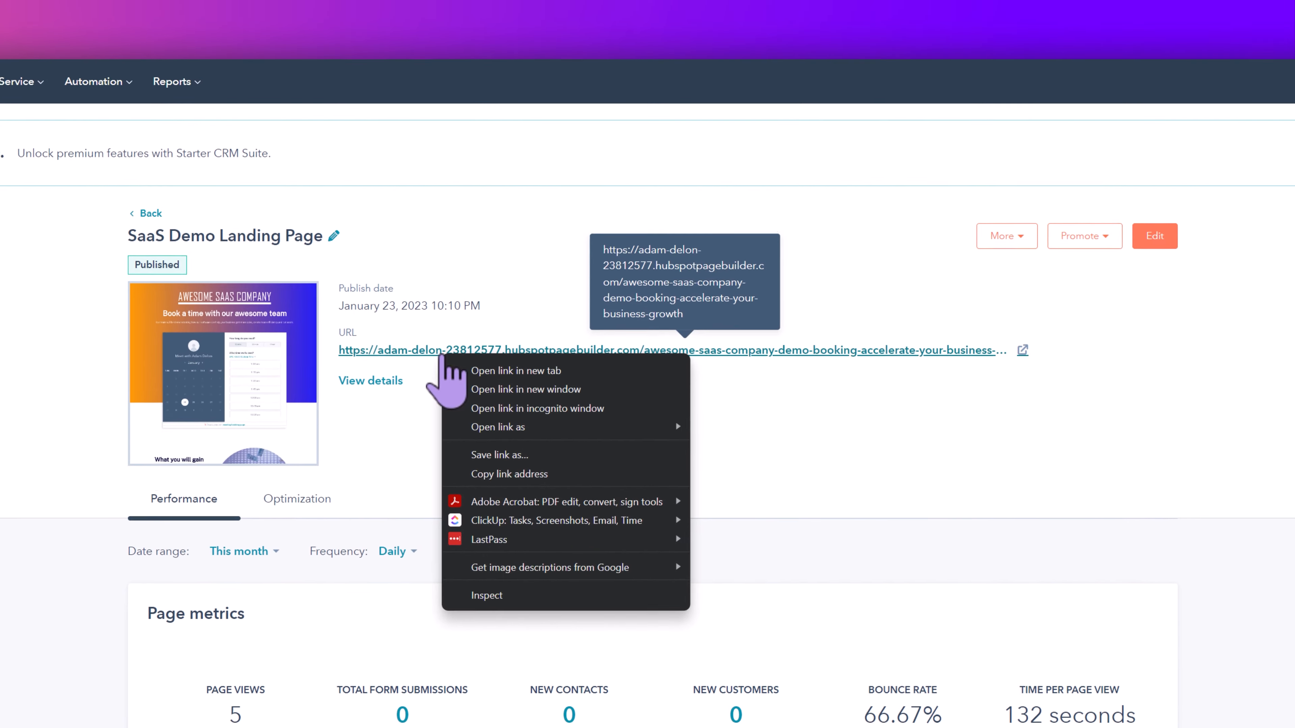
click(541, 296)
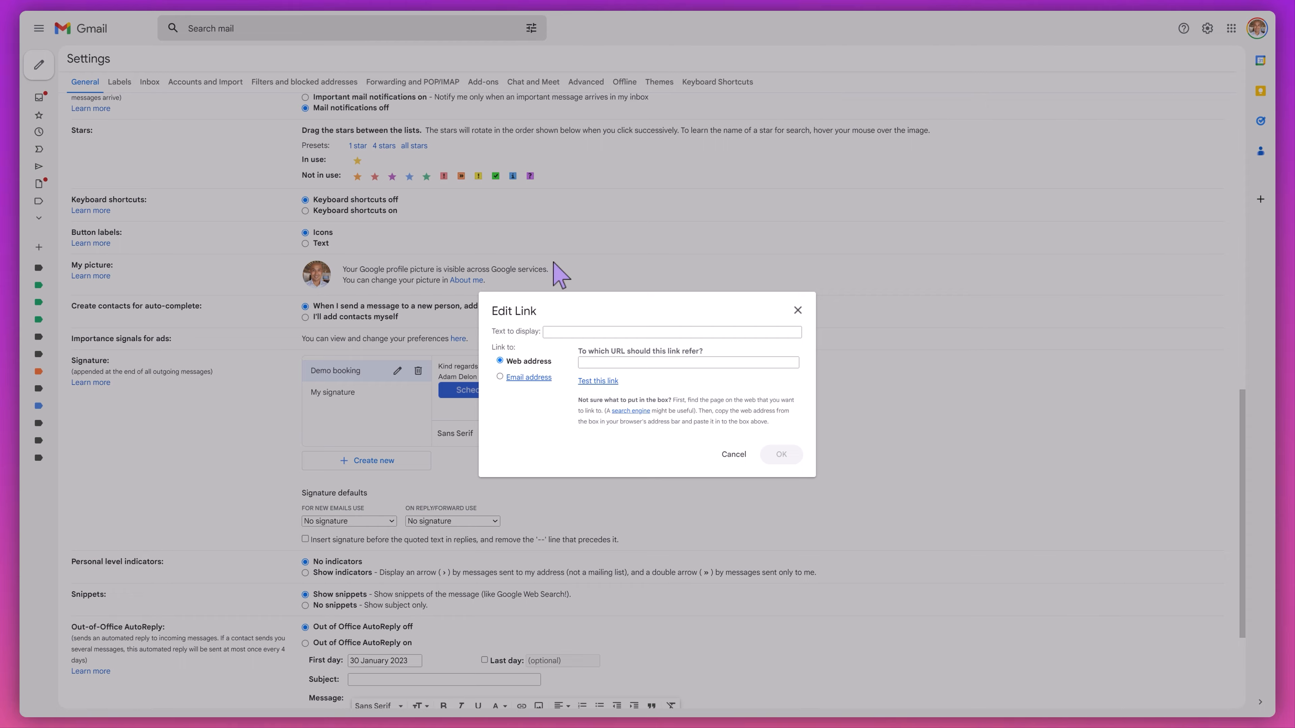
click(611, 361)
key(ctrl+v)
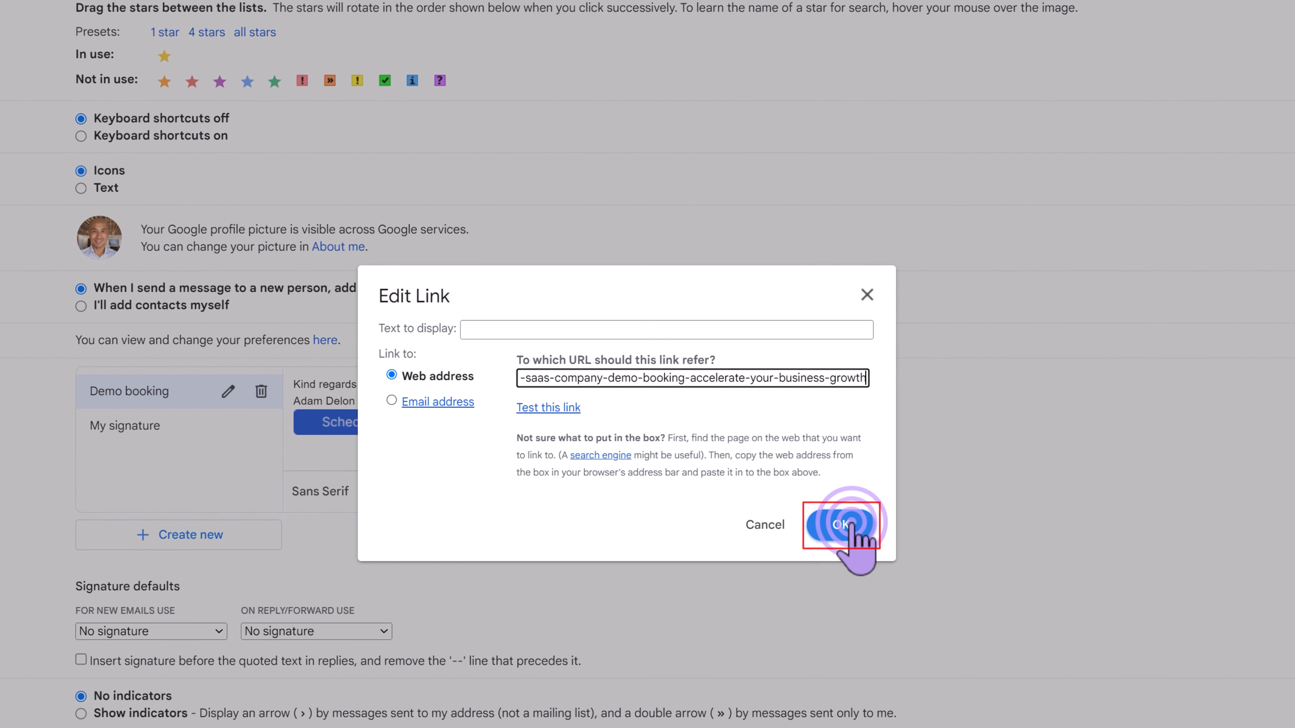
click(849, 525)
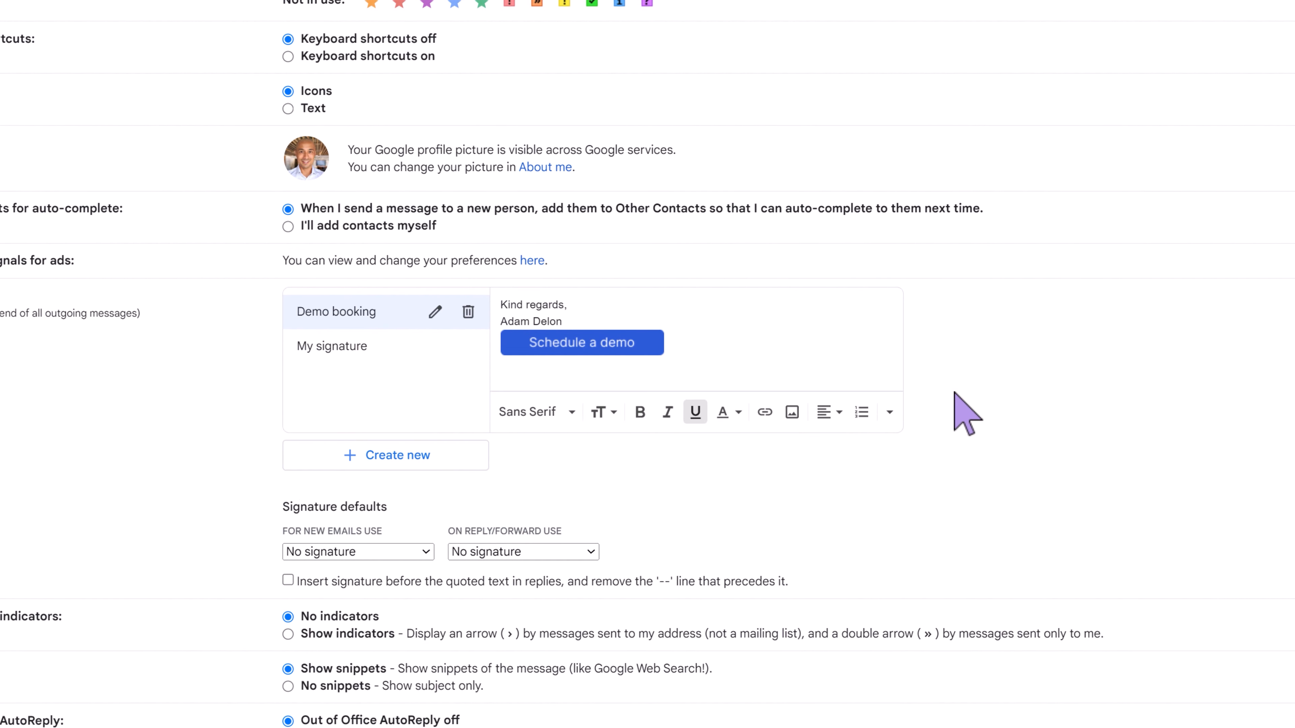
- Check the link on the signature's "Schedule a demo" button and save the Gmail settings changes
click(638, 347)
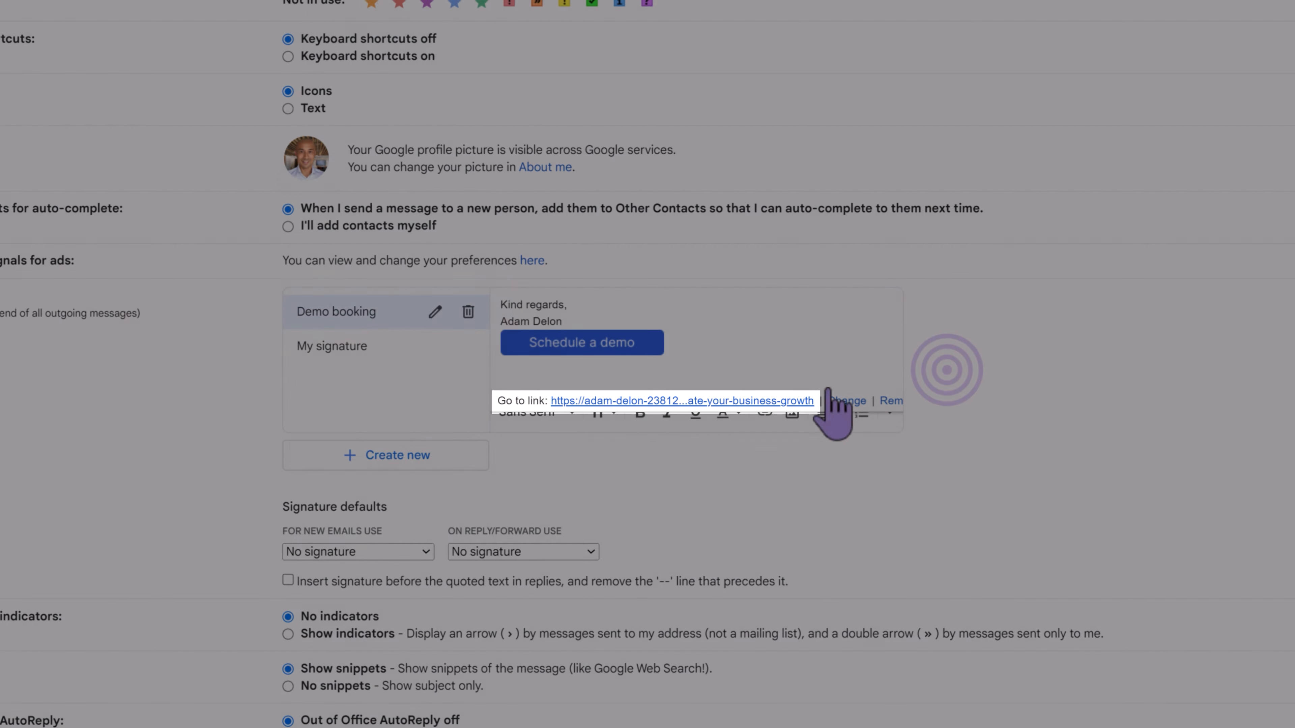
click(947, 370)
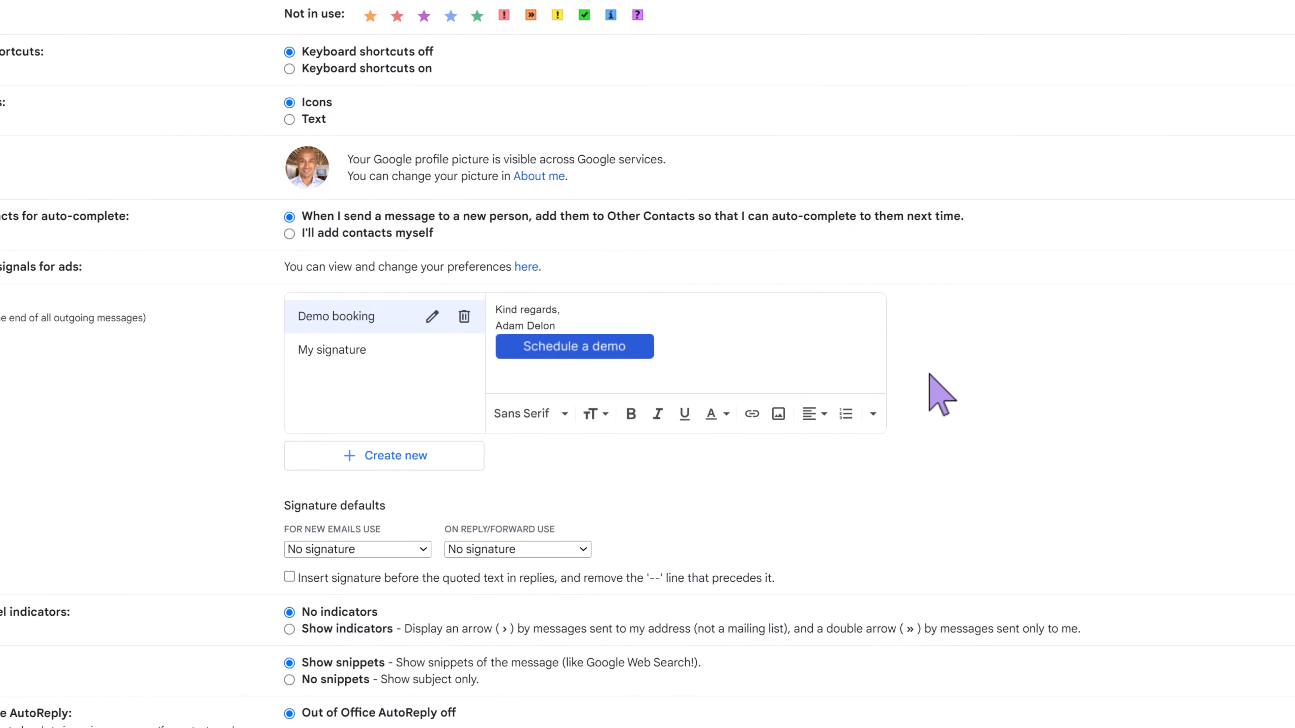
scroll(946, 370, down, 4)
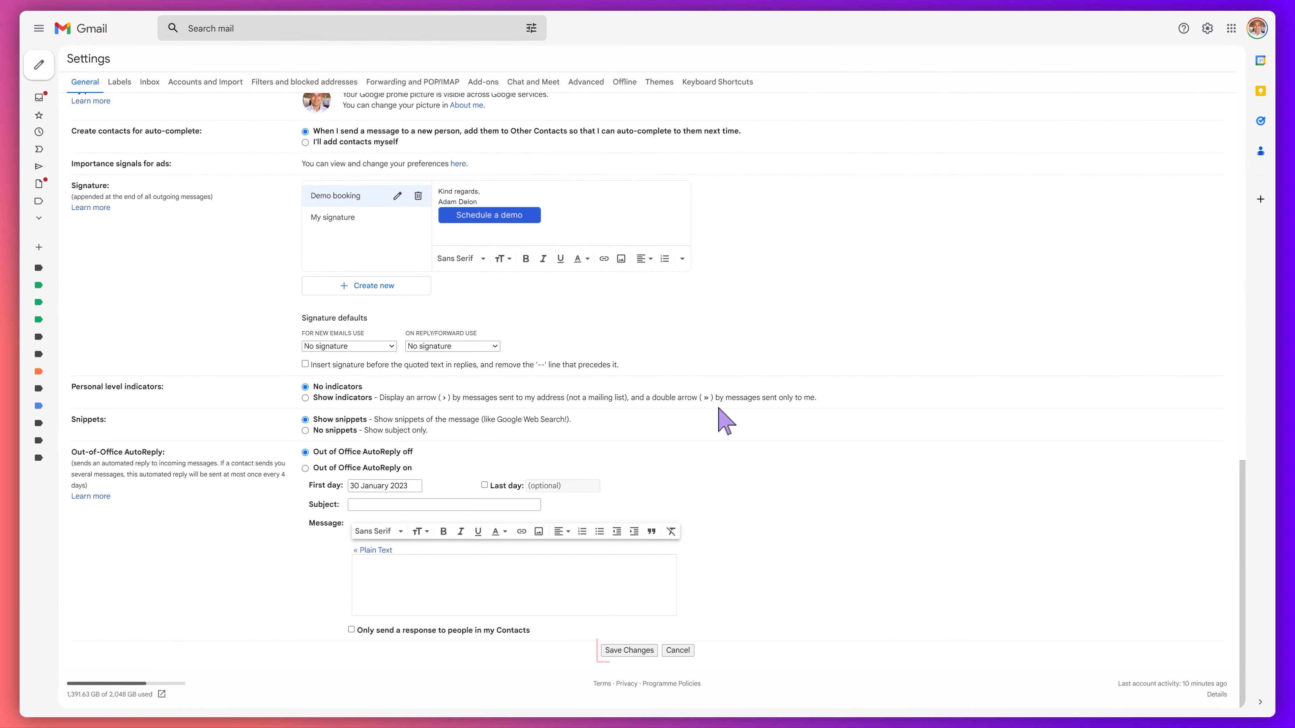
click(644, 649)
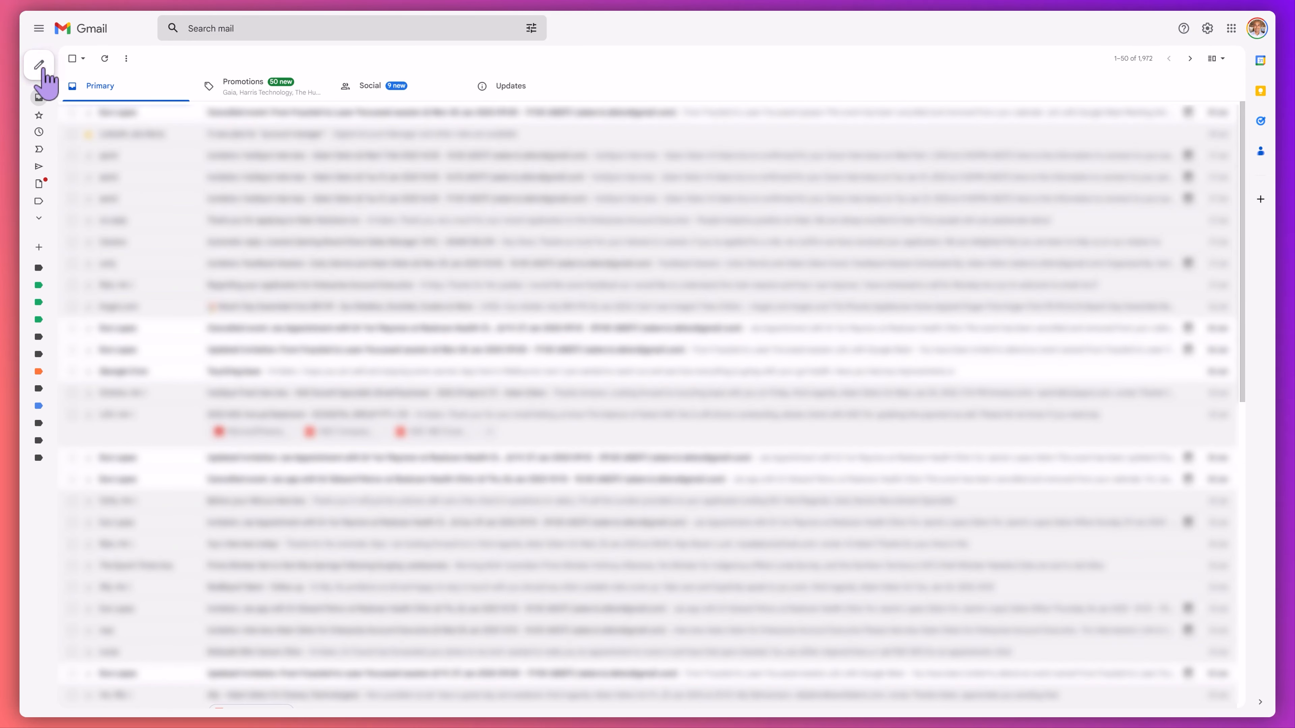
- Compose a new message, insert the Demo booking signature and check the link on its "Schedule a demo" button
click(44, 70)
click(1217, 395)
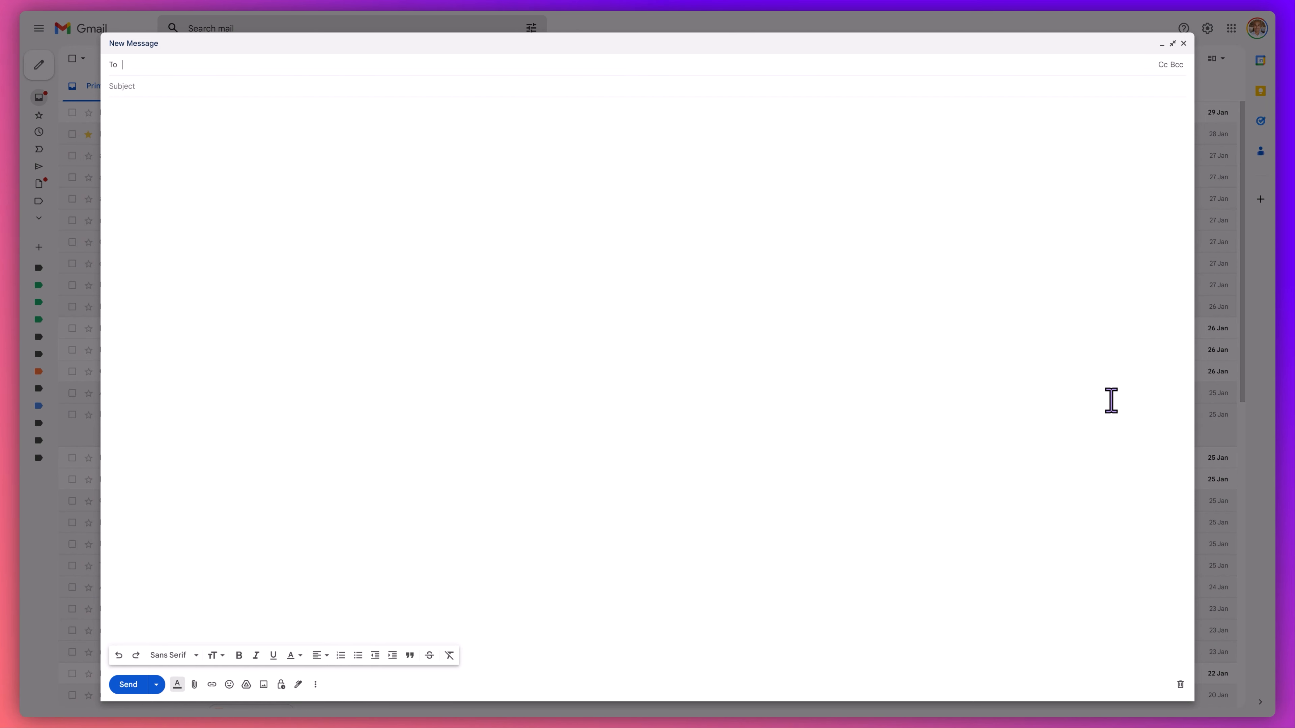
click(223, 214)
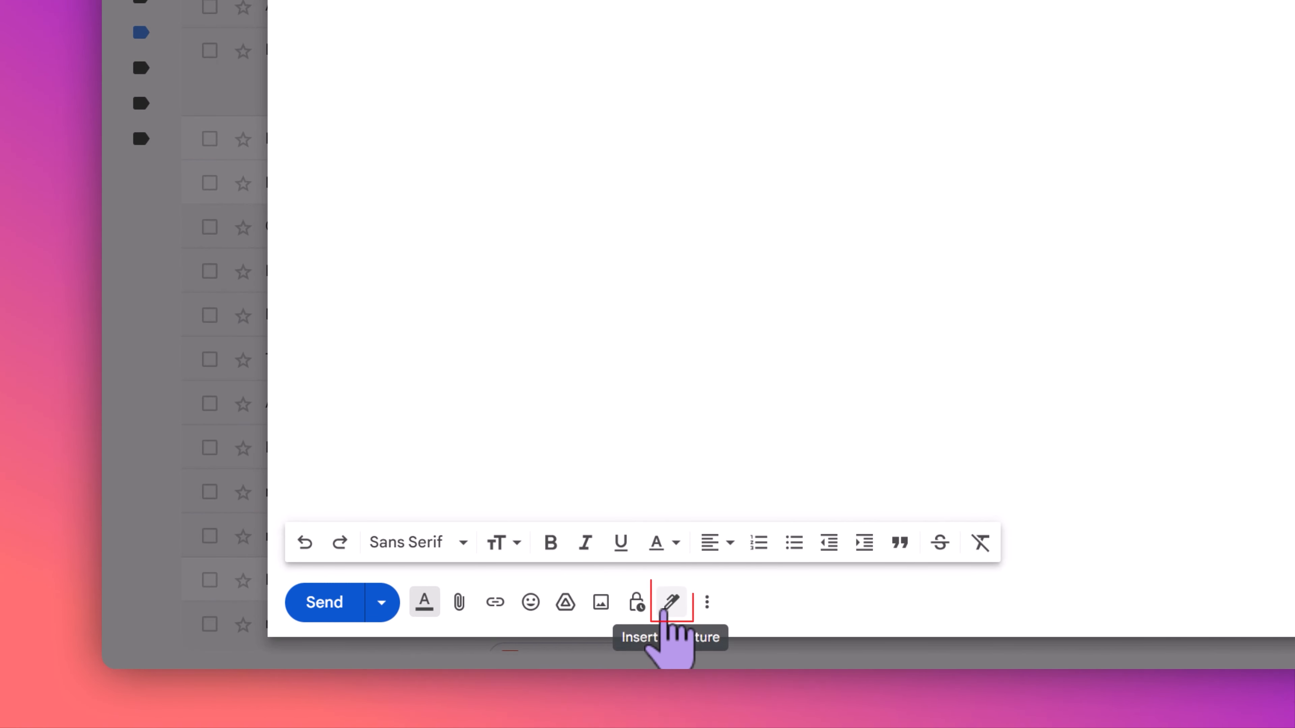
click(669, 605)
click(714, 529)
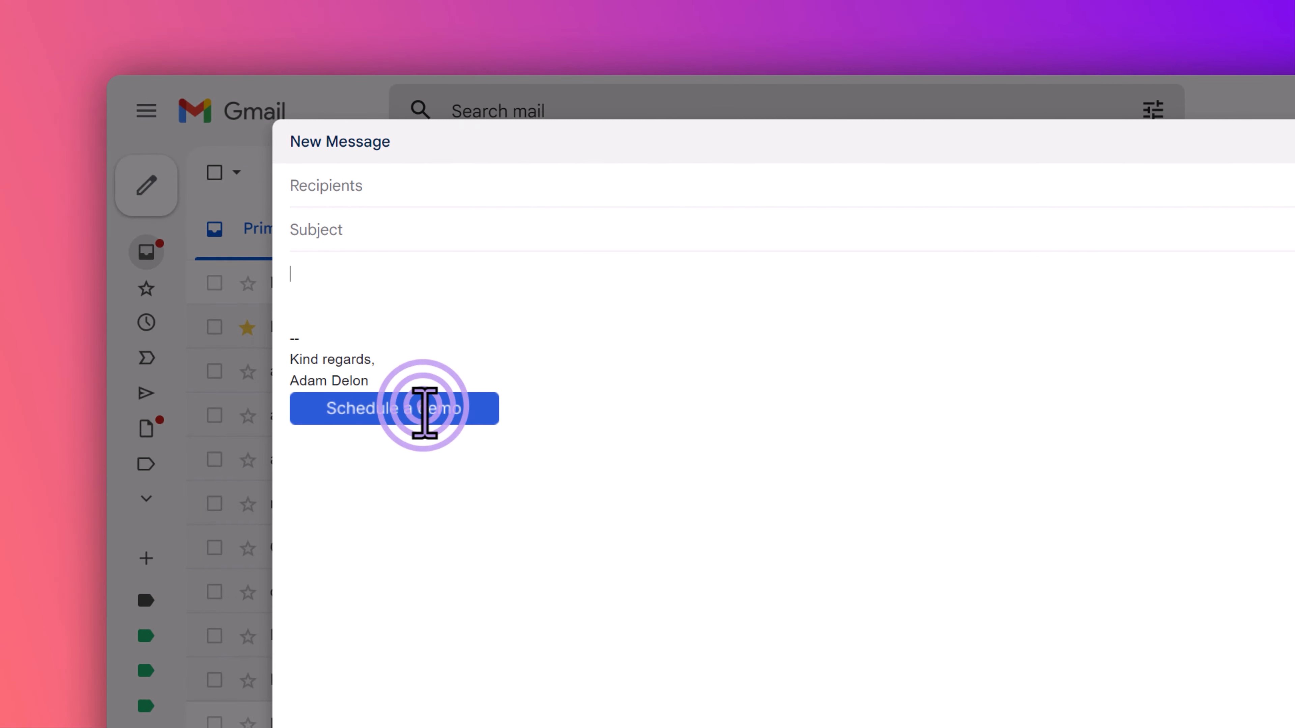
click(425, 412)
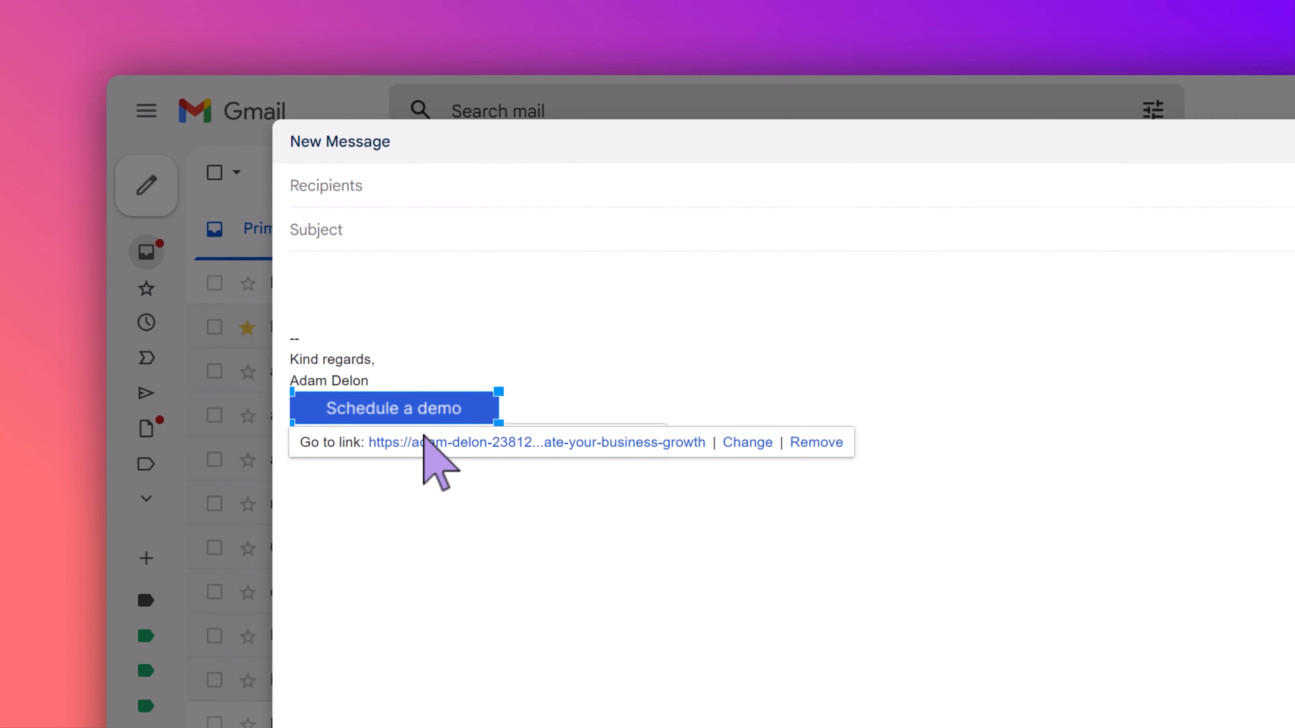
click(483, 309)
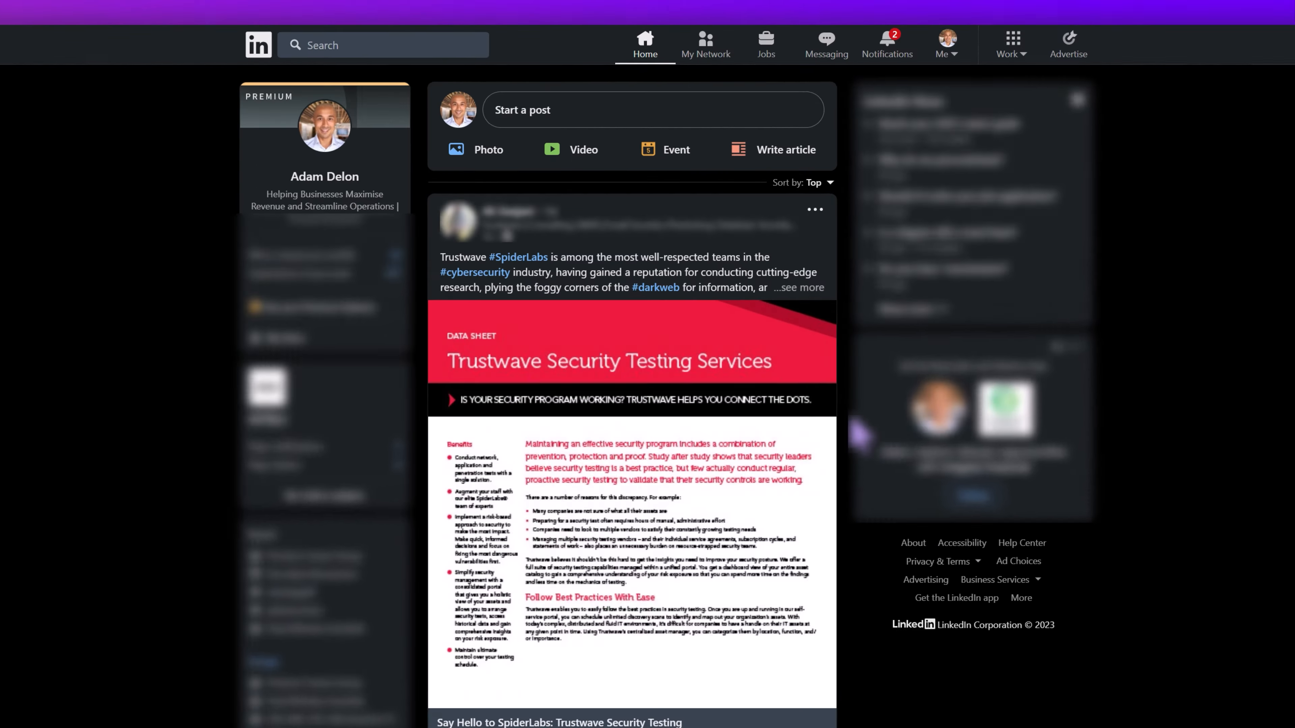
- Switch to LinkedIn and draft a post, "I can demonstrate how HubSpot can supercharge your sales and marketing efforts - book a time with me to show you how!", plus the landing page URL
click(582, 60)
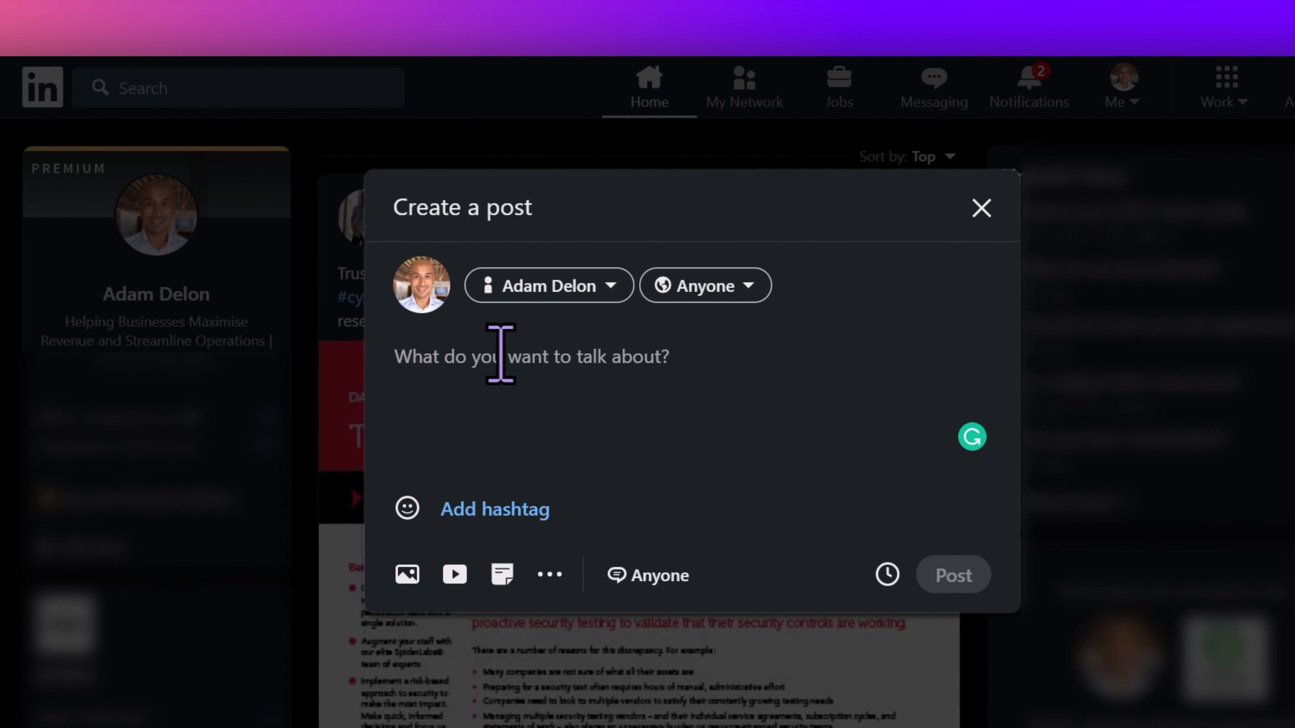
text(I can demonst)
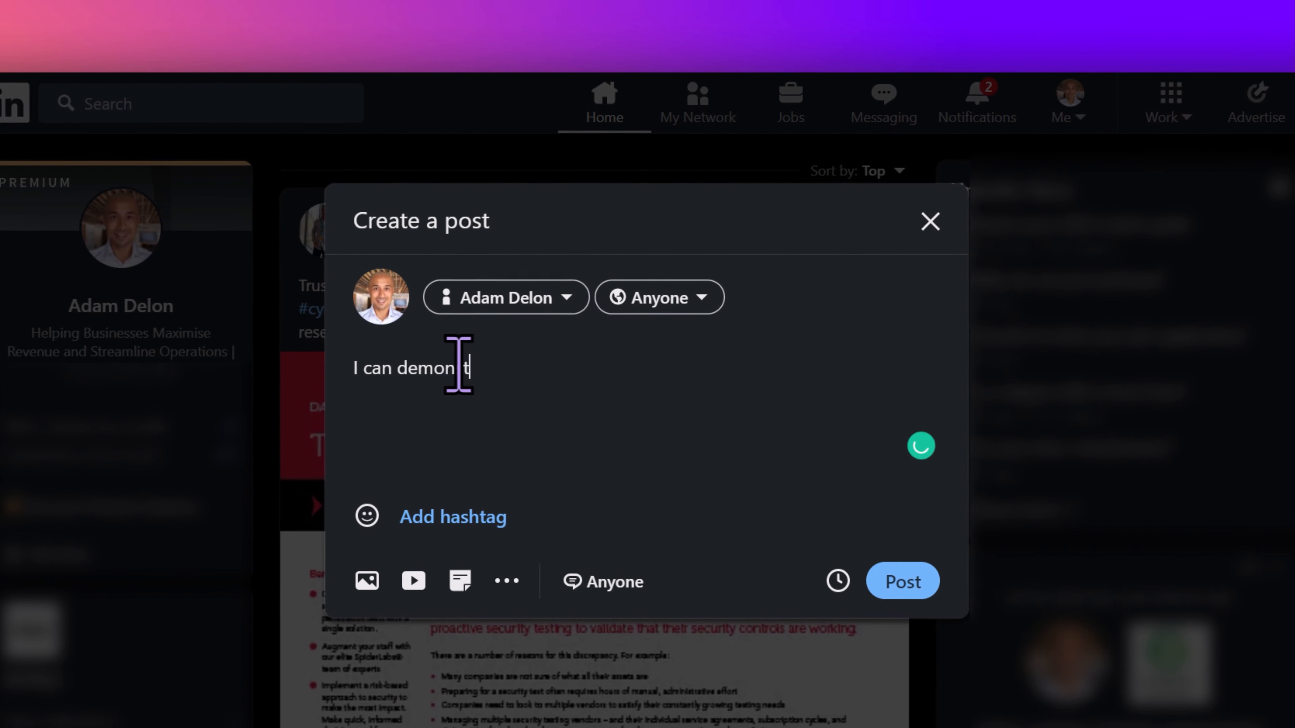
text(rate how HubSpot can supercharge your sales and marketing effort)
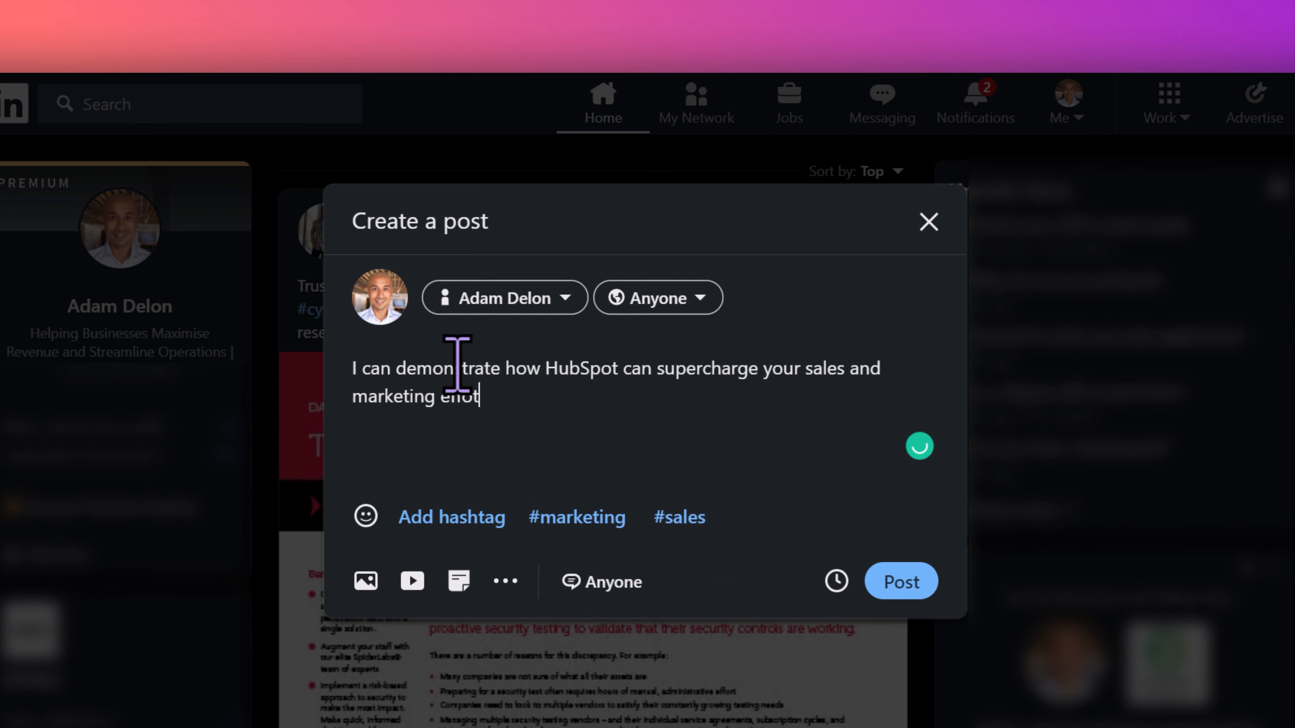
text(s - book a time with me to show you how!)
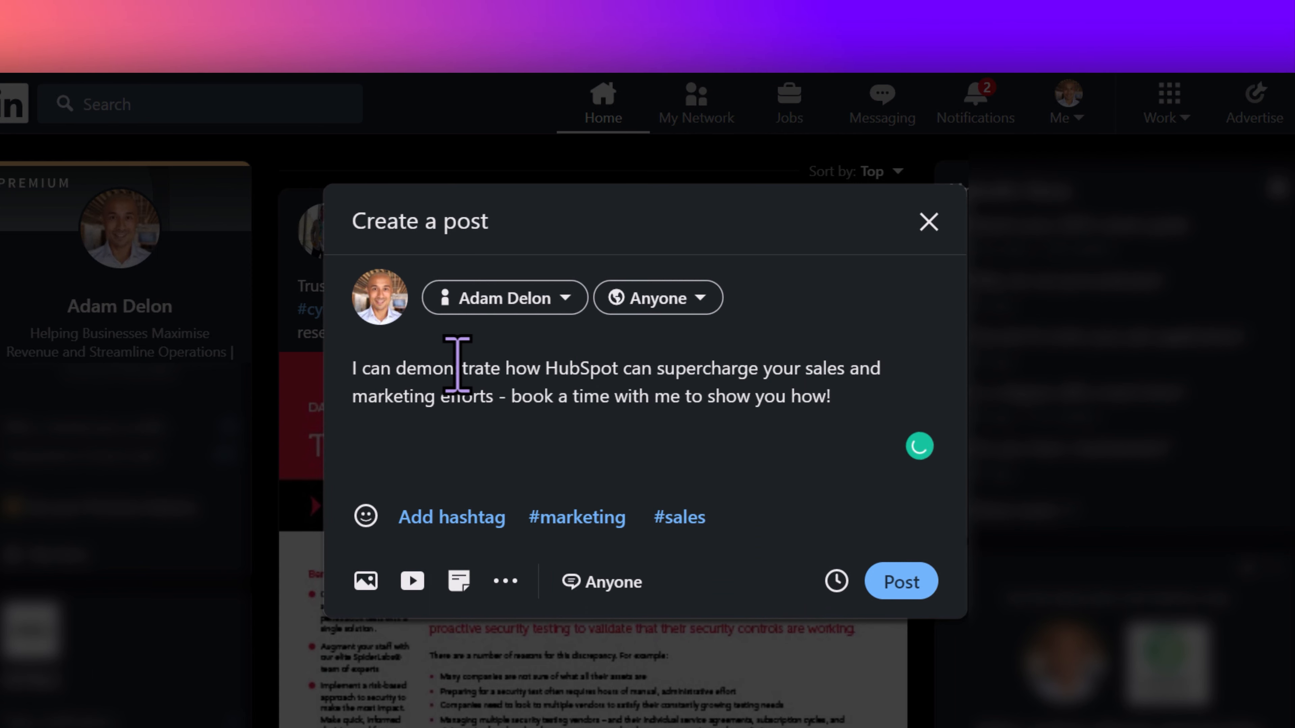
key(Return)
key(Return)
text(https://adam-delon-23812577.hubspotpagebuilder.com/awesome-saas-company-demo-booking-accelerate-your-business-growth)
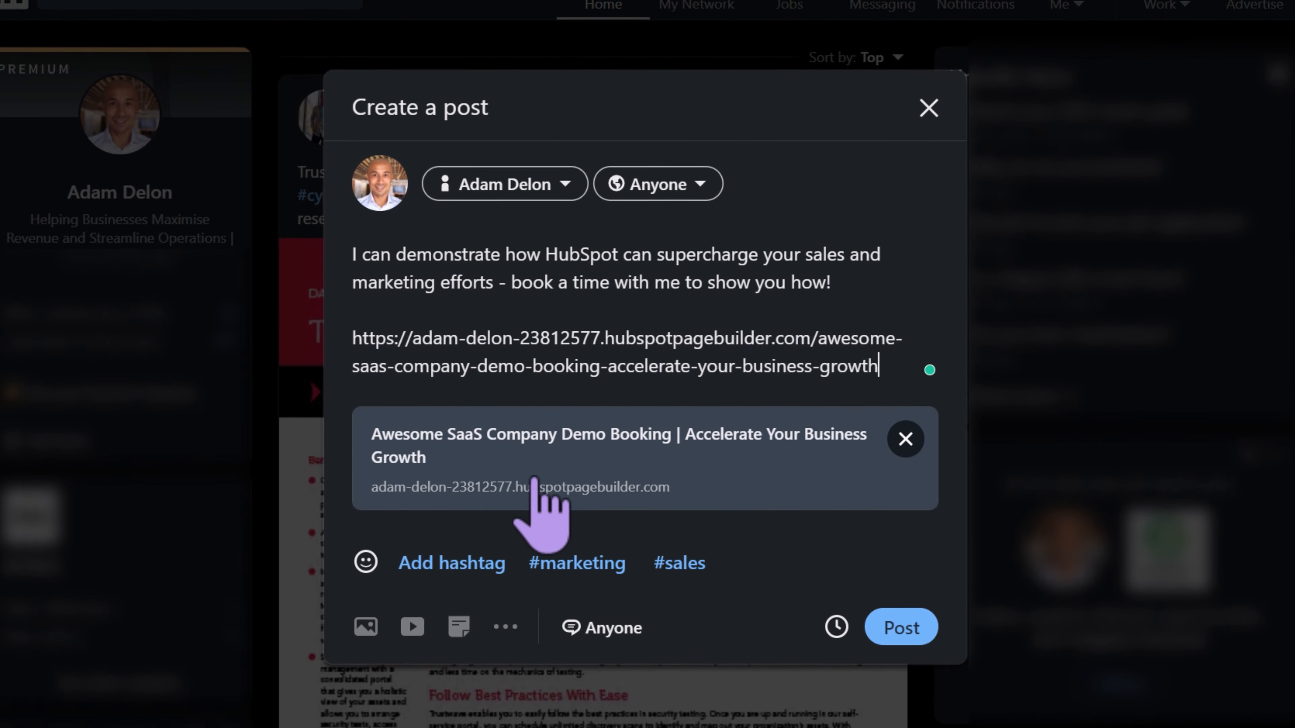
- Add the suggested hashtags #marketing and #sales, publish the post and dismiss the group suggestion
click(579, 563)
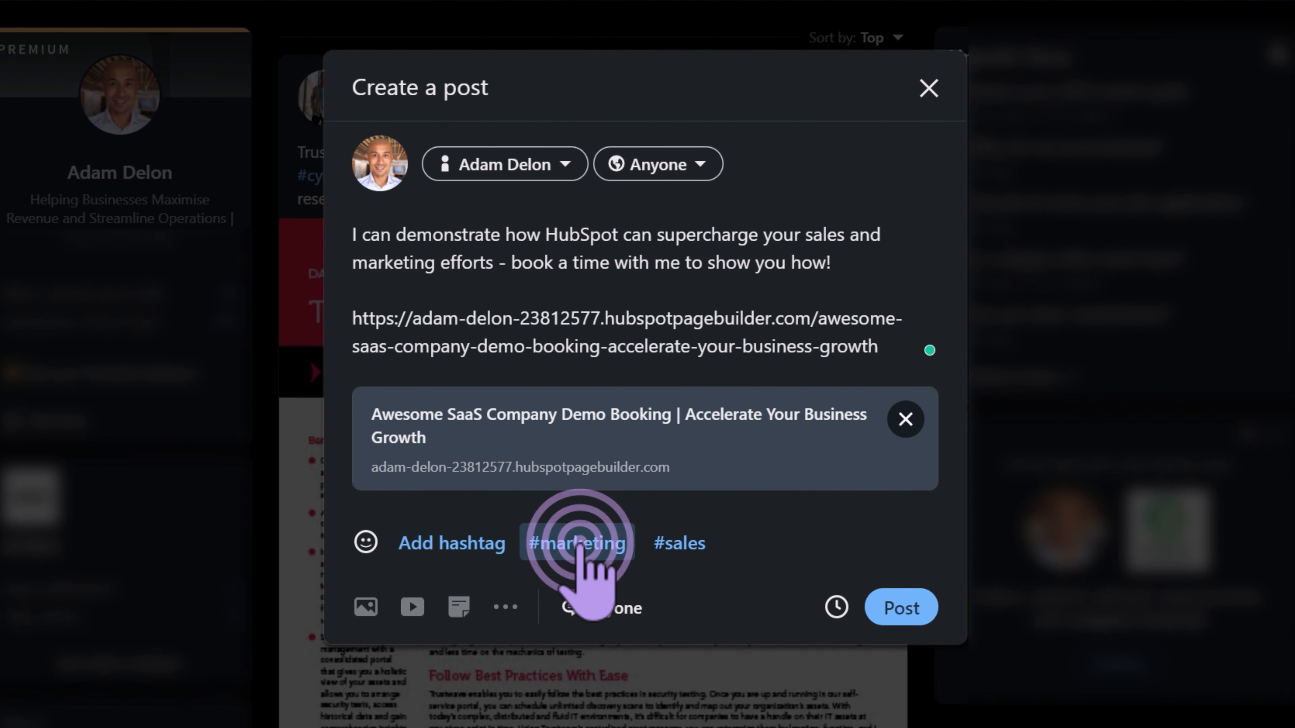
click(559, 569)
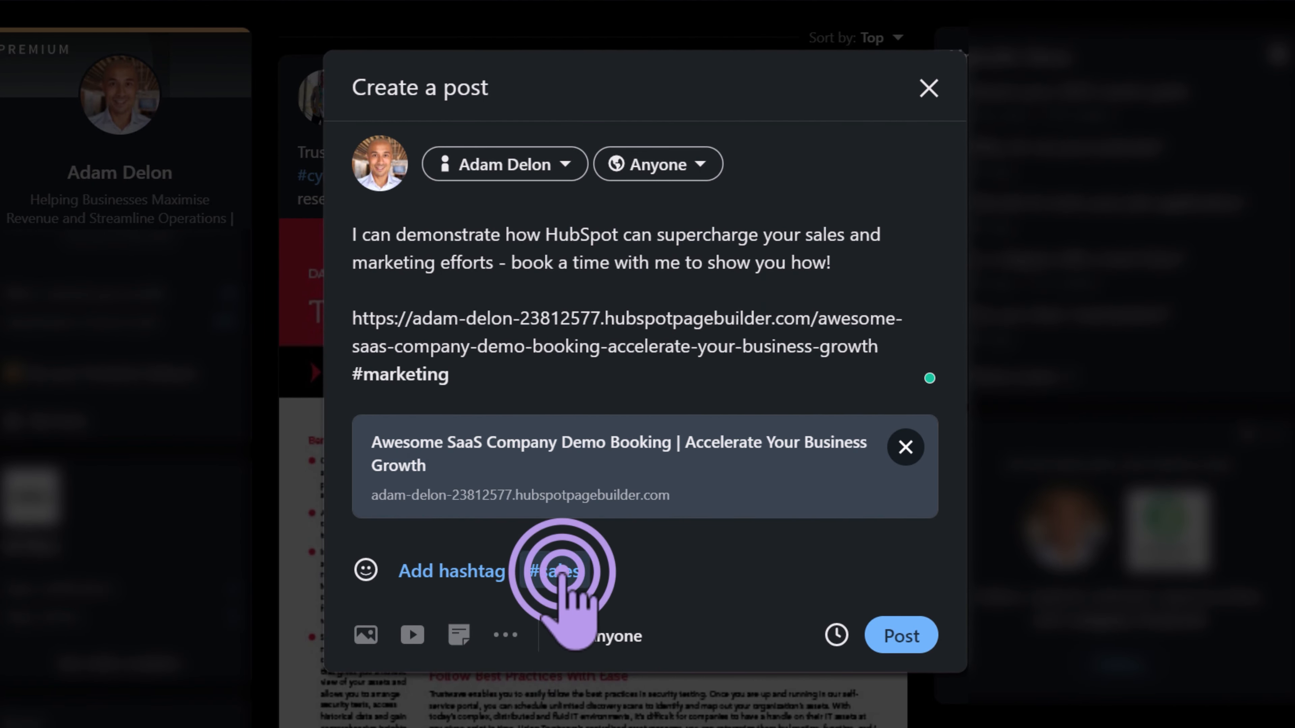
click(902, 638)
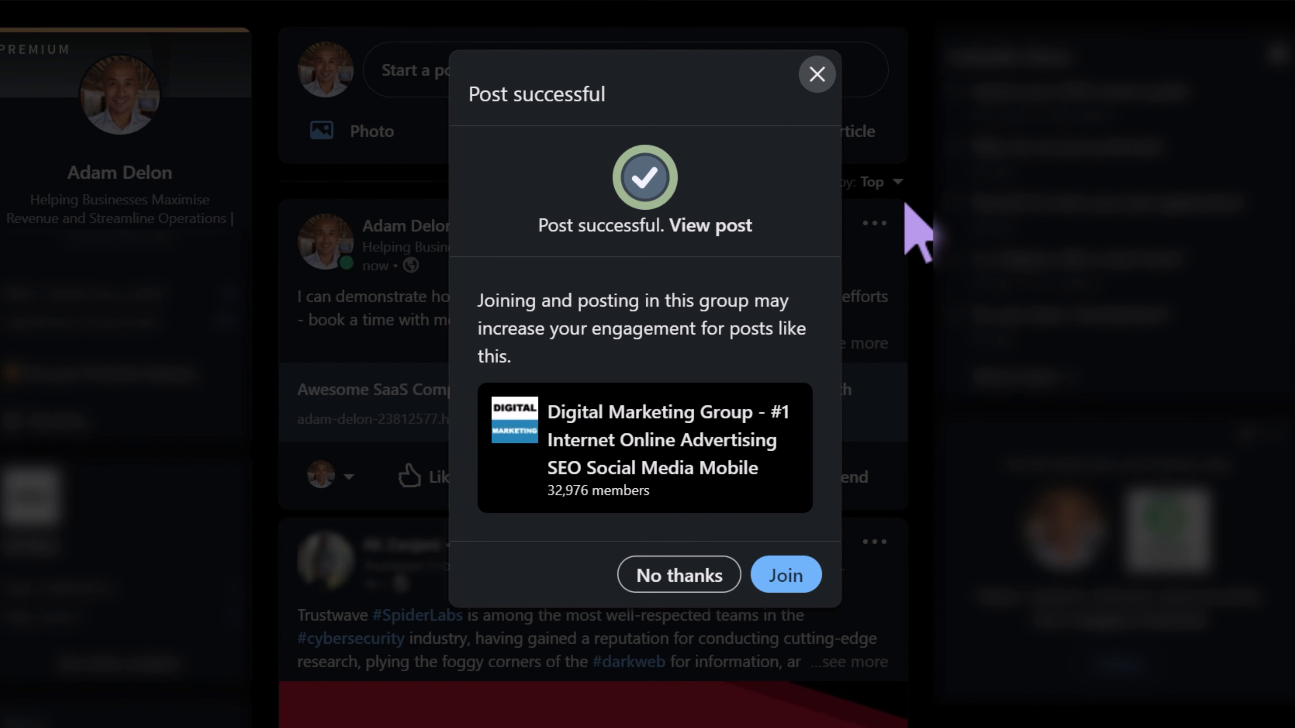
click(818, 74)
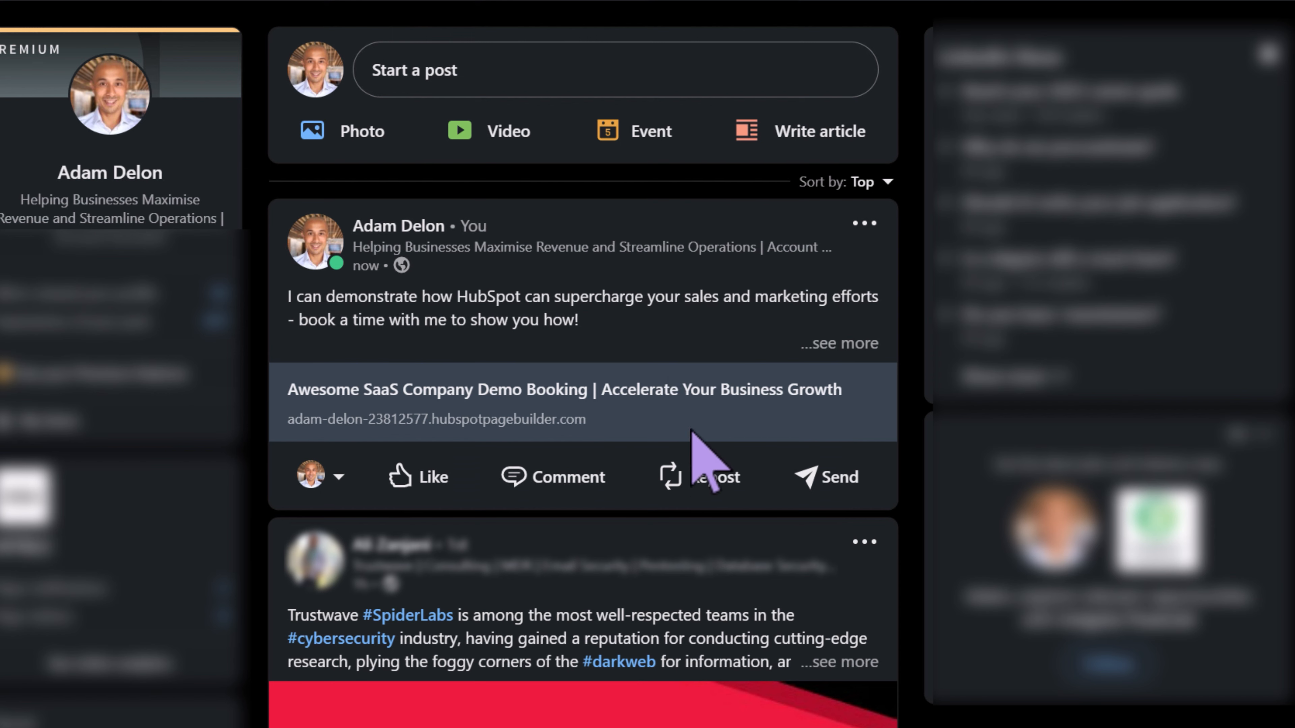